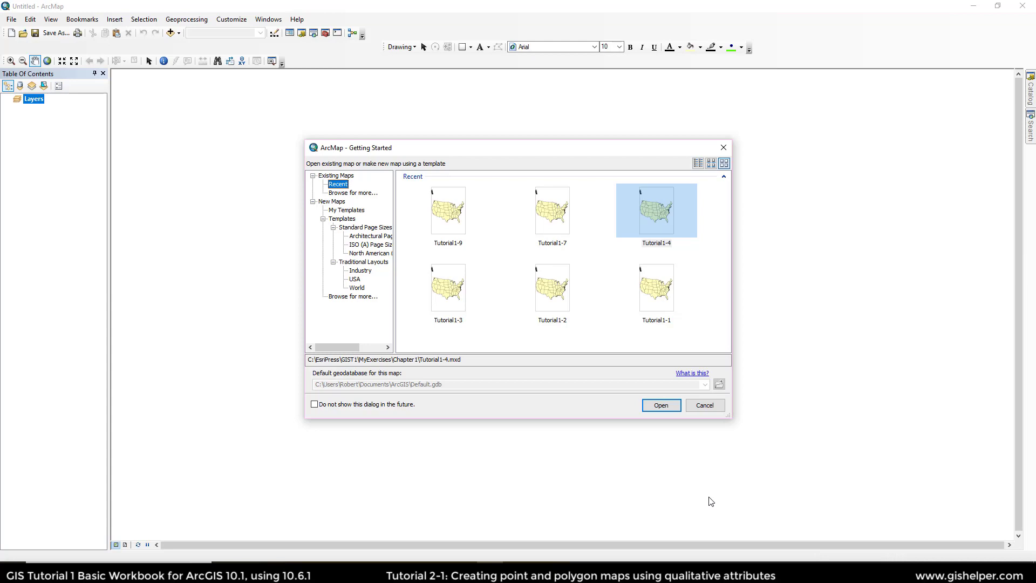
# Step: Open the map document Tutorial2-1.mxd from the Maps folder inside GIST1
pyautogui.click(360, 195)
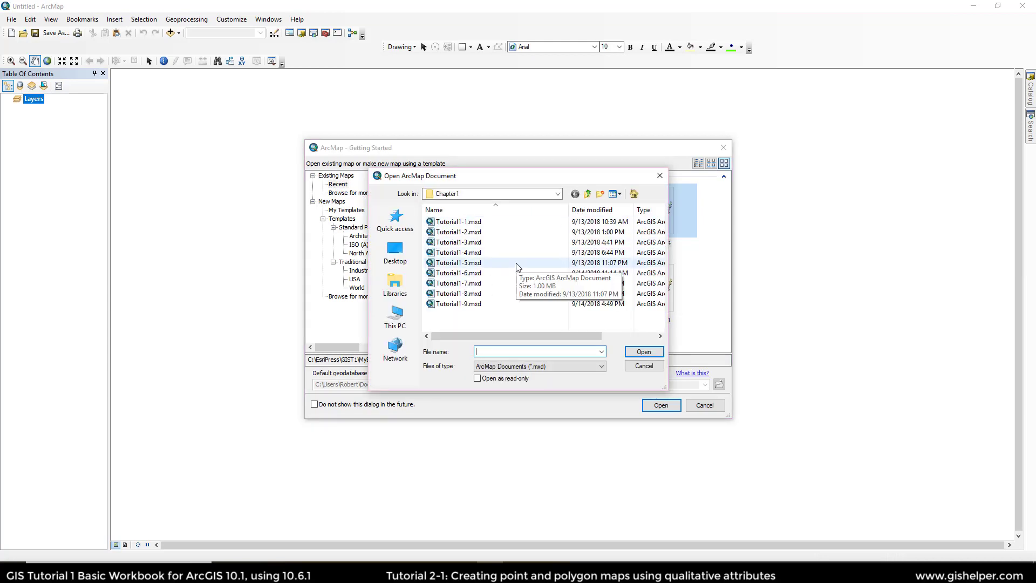
pyautogui.click(587, 196)
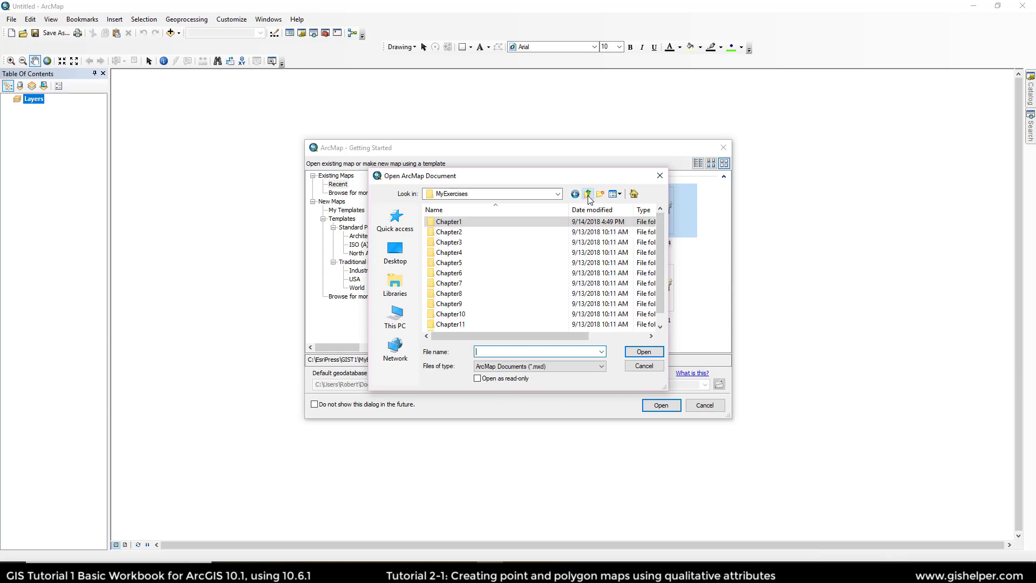
pyautogui.click(587, 195)
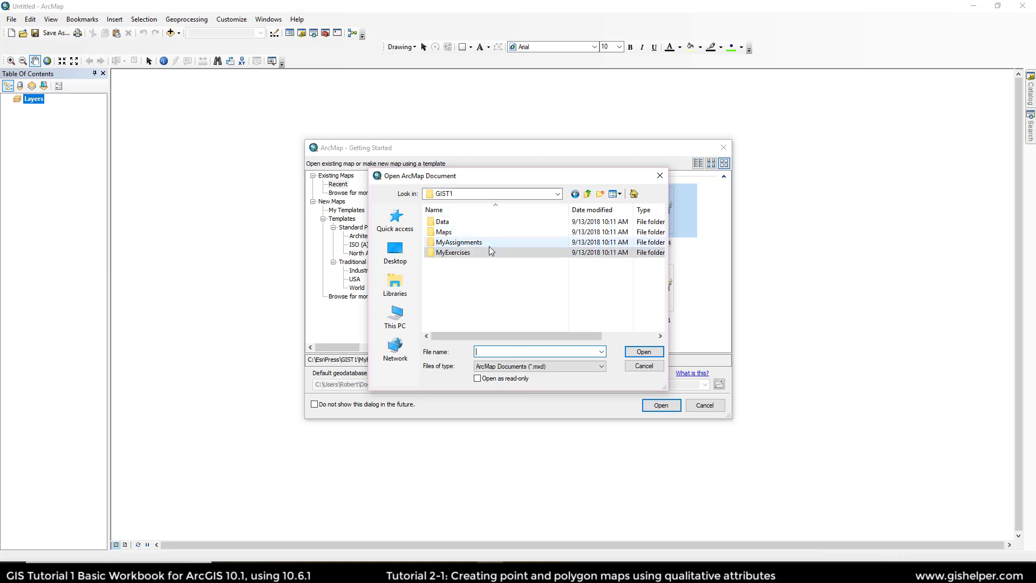
pyautogui.doubleClick(462, 233)
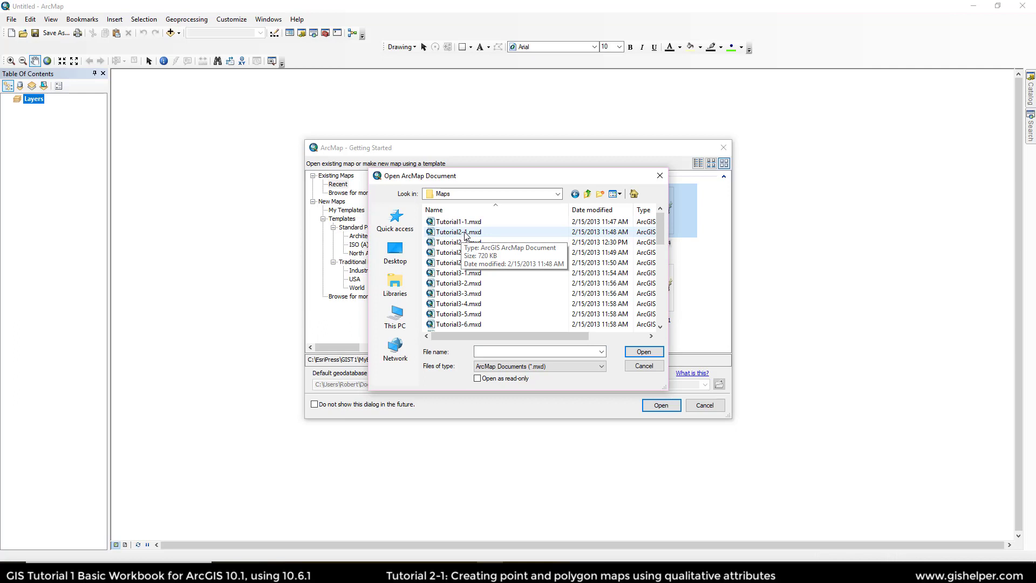
pyautogui.click(465, 232)
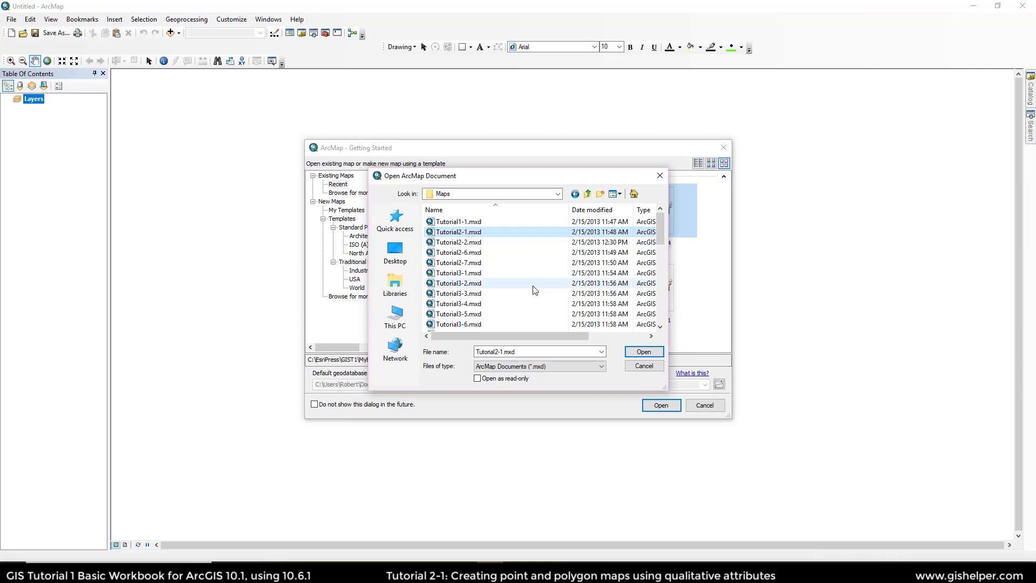
pyautogui.click(646, 353)
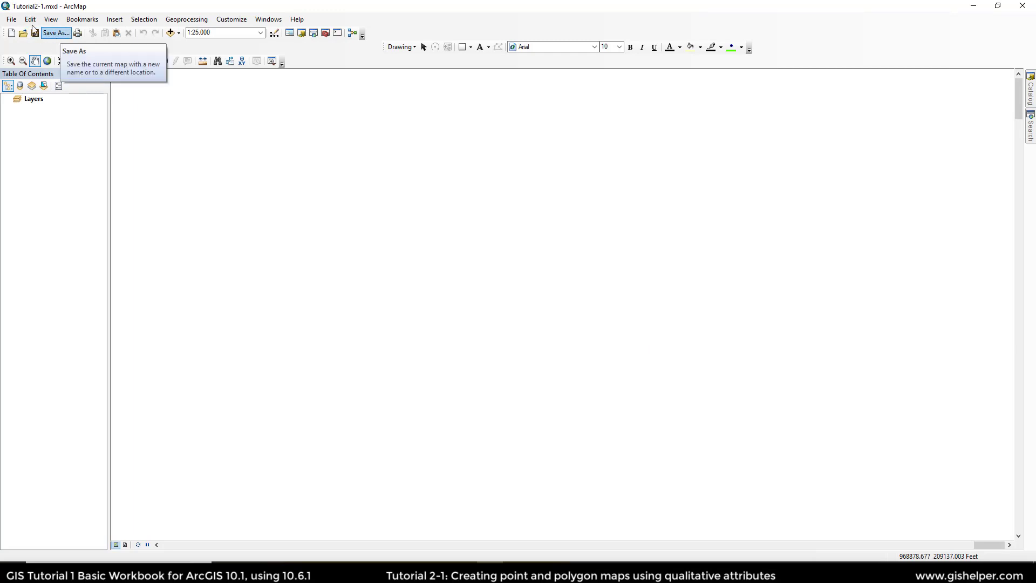
# Step: Save a copy of the map as Tutorial2-1.mxd in the MyExercises\Chapter2 folder of GIST1
pyautogui.click(16, 22)
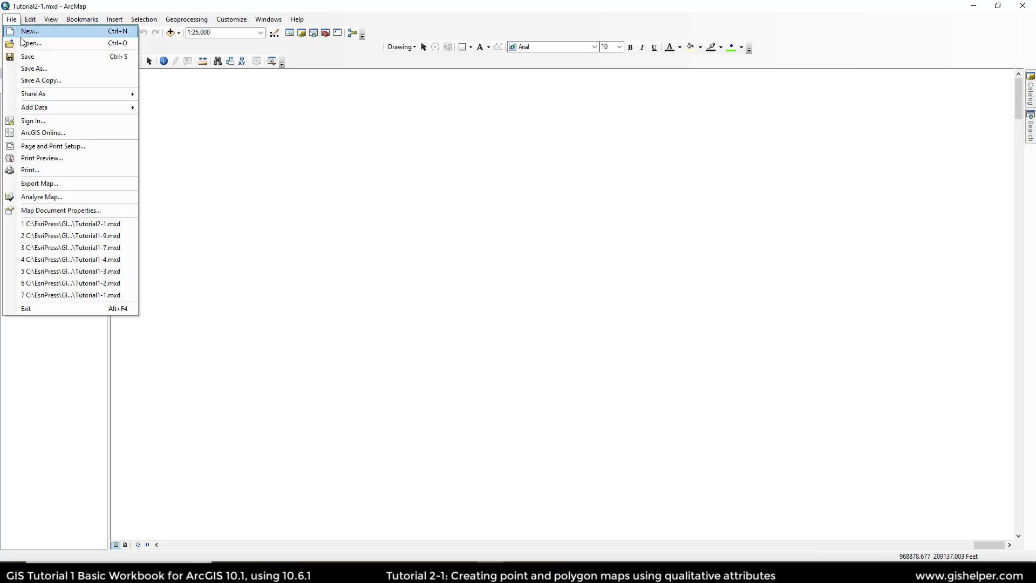
pyautogui.moveTo(30, 20)
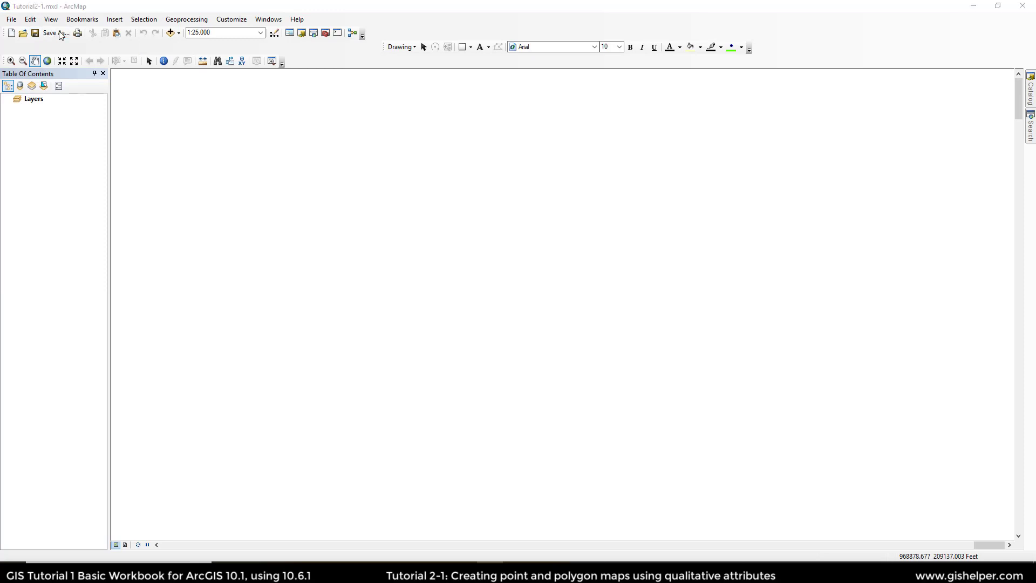
pyautogui.click(55, 33)
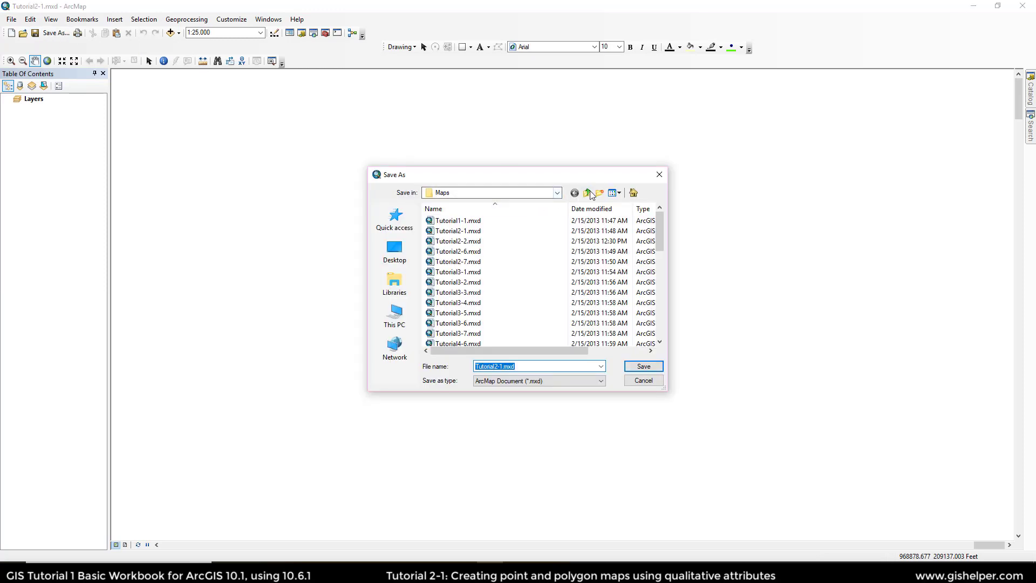
pyautogui.click(558, 195)
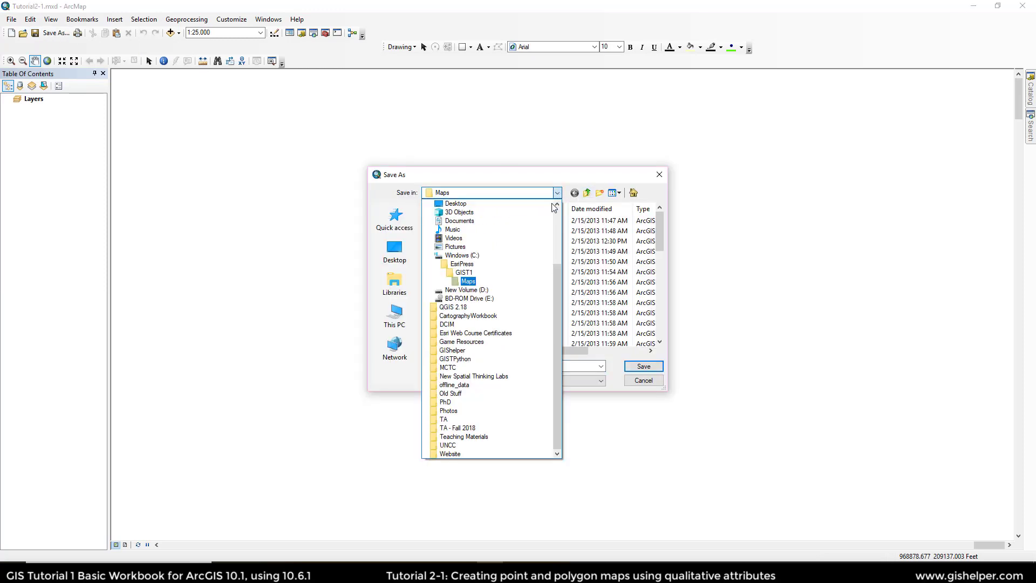
pyautogui.click(477, 272)
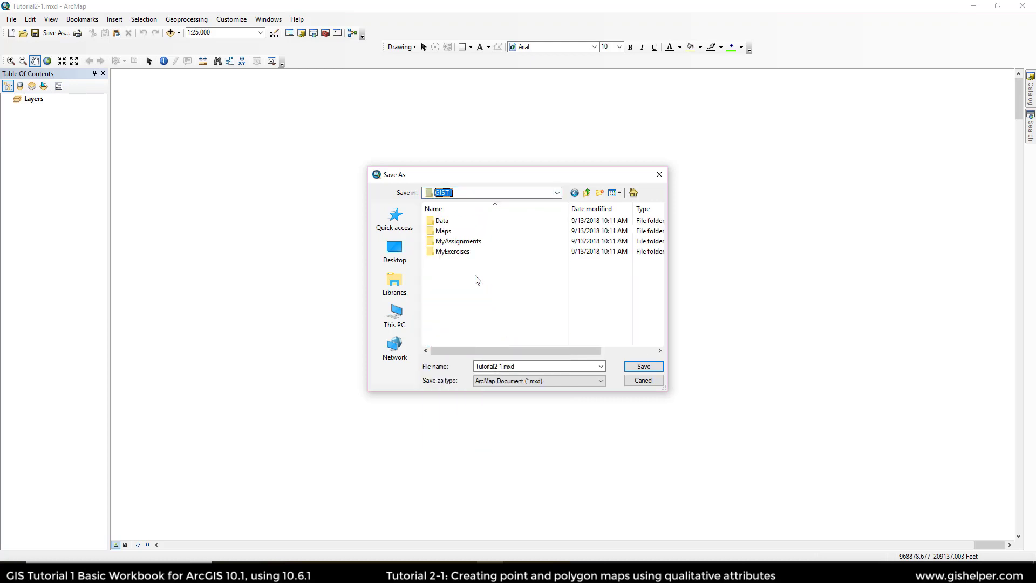
pyautogui.doubleClick(464, 252)
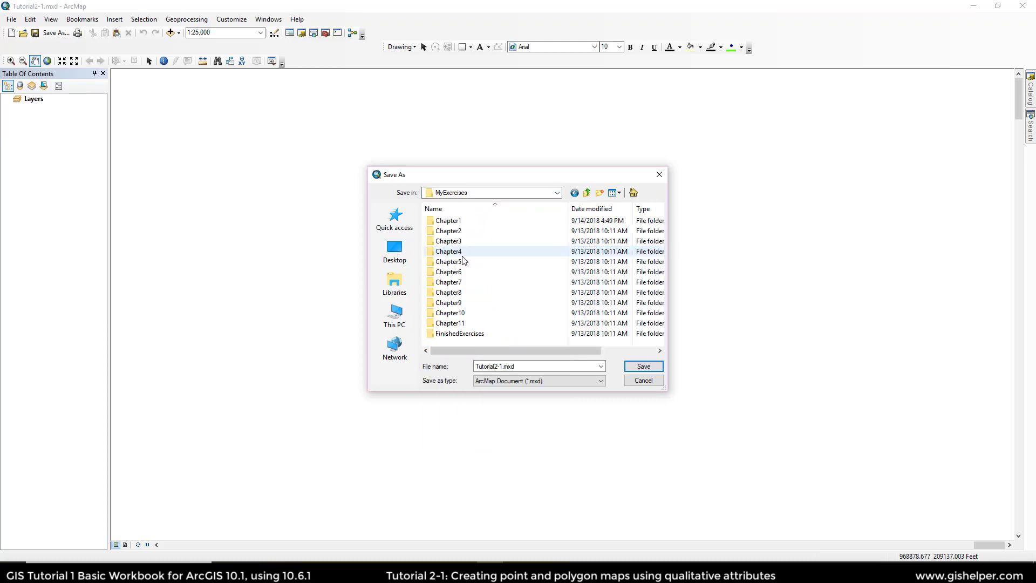
pyautogui.doubleClick(468, 232)
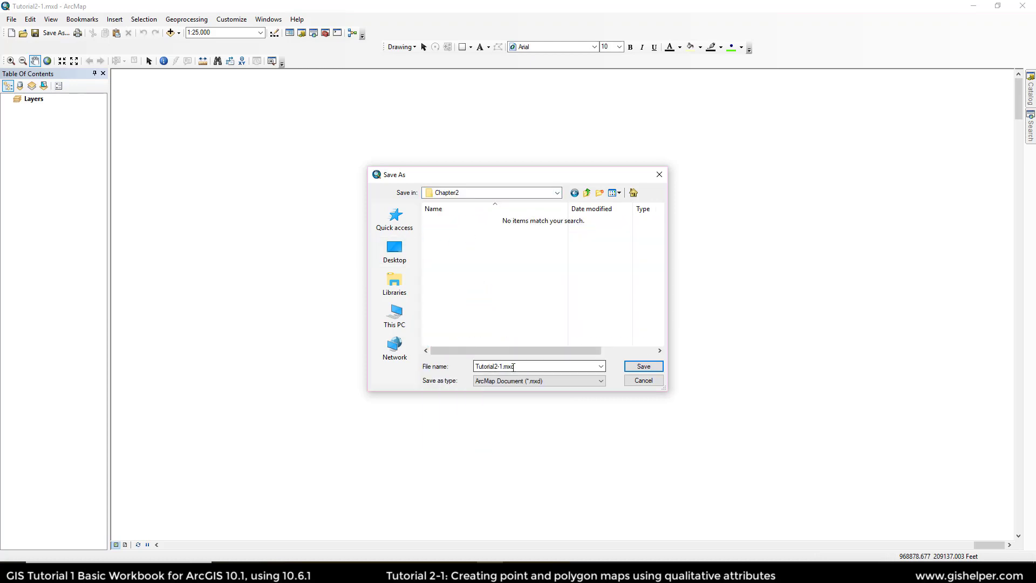
pyautogui.click(627, 363)
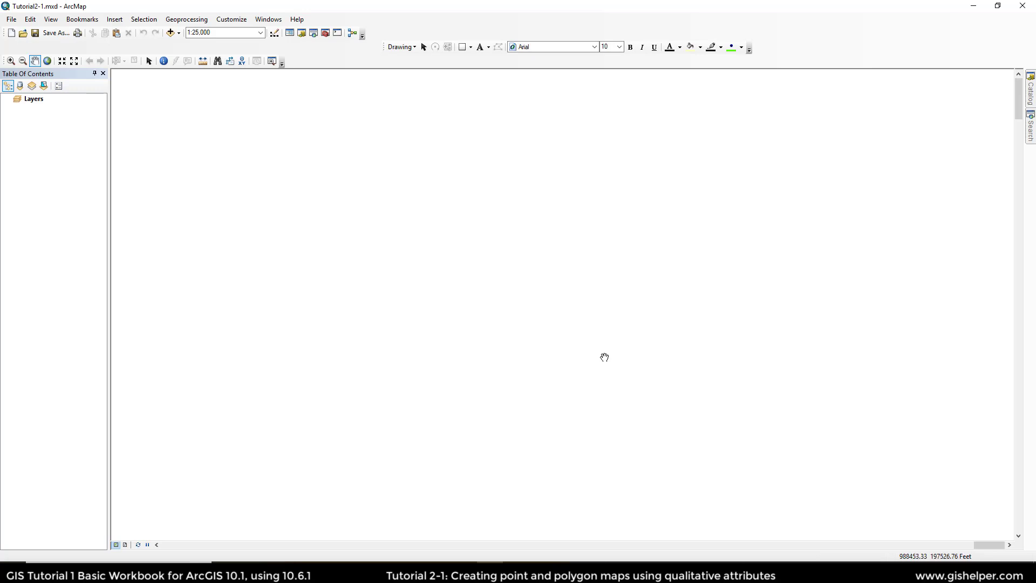
# Step: Examine the coordinate system assigned to the Layers data frame, then close its properties
pyautogui.doubleClick(34, 99)
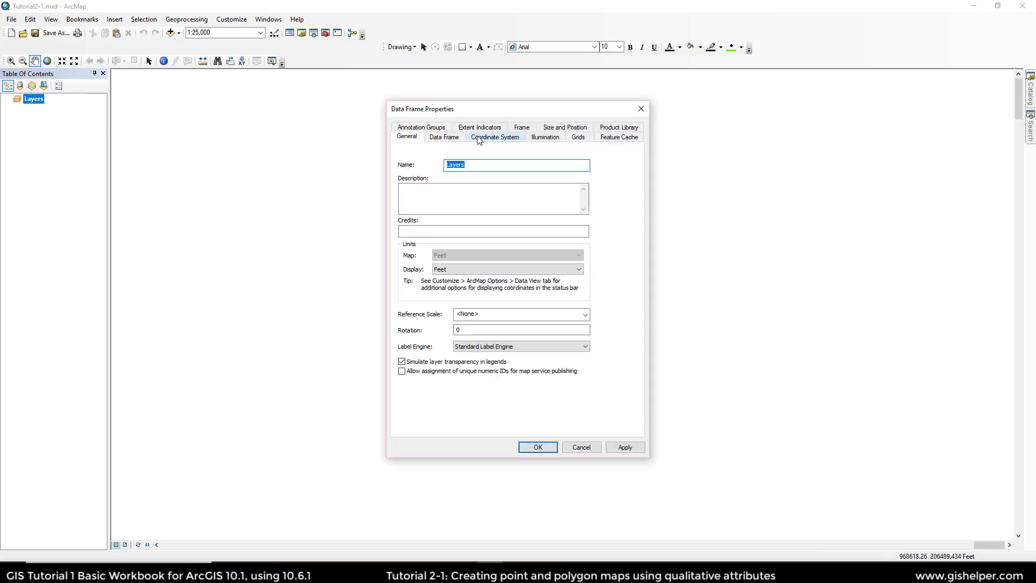
pyautogui.click(513, 141)
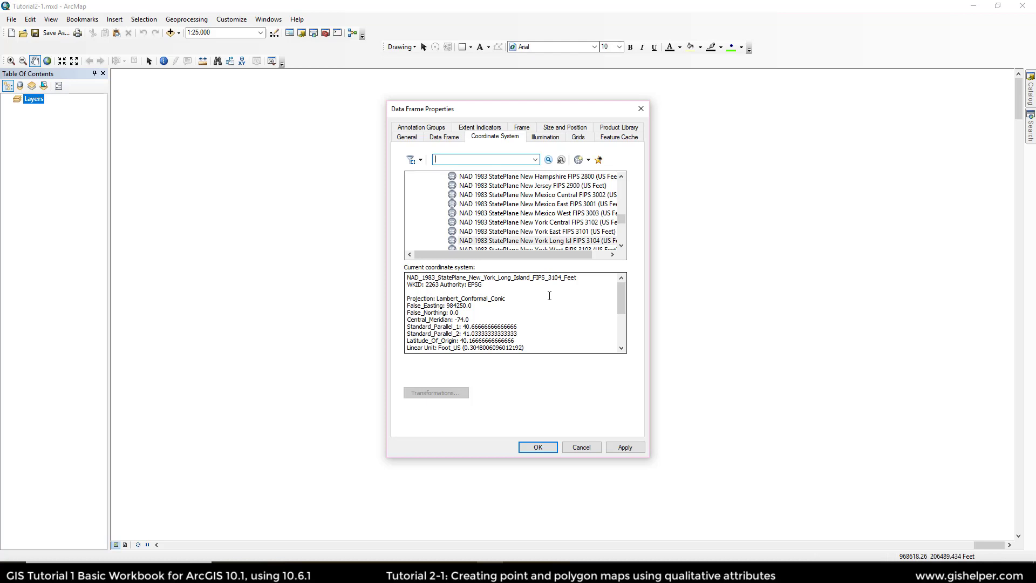
pyautogui.click(553, 447)
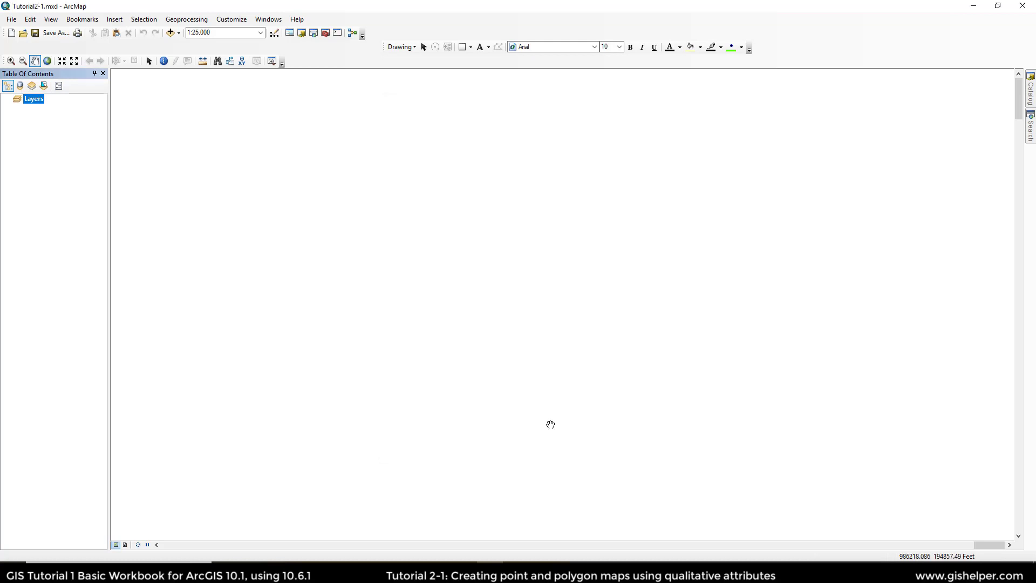
# Step: Add the Neighborhoods feature class from NYC.gdb in the Data folder to the map
pyautogui.click(179, 33)
pyautogui.click(173, 33)
pyautogui.click(173, 34)
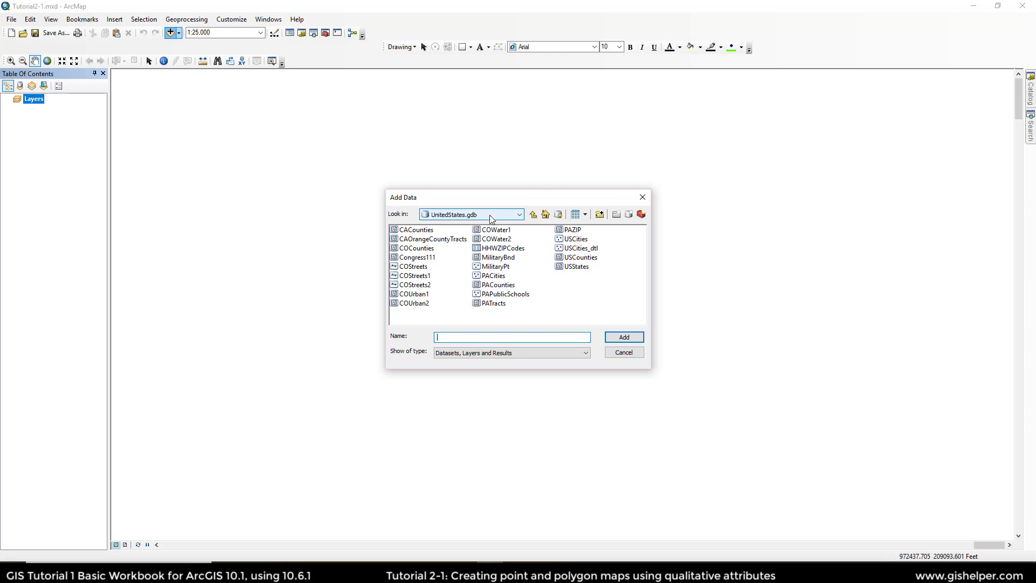
pyautogui.click(532, 215)
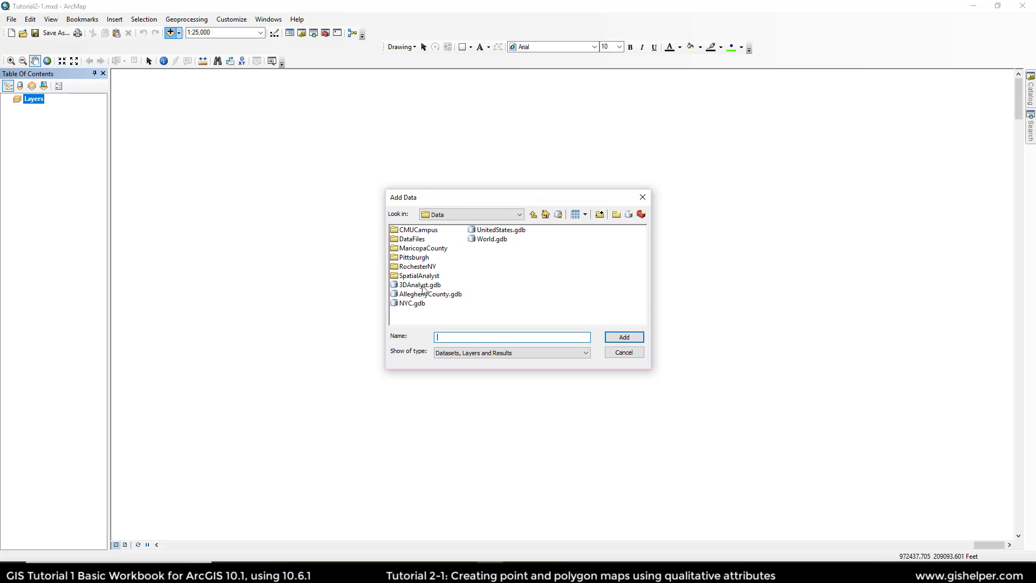
pyautogui.doubleClick(415, 304)
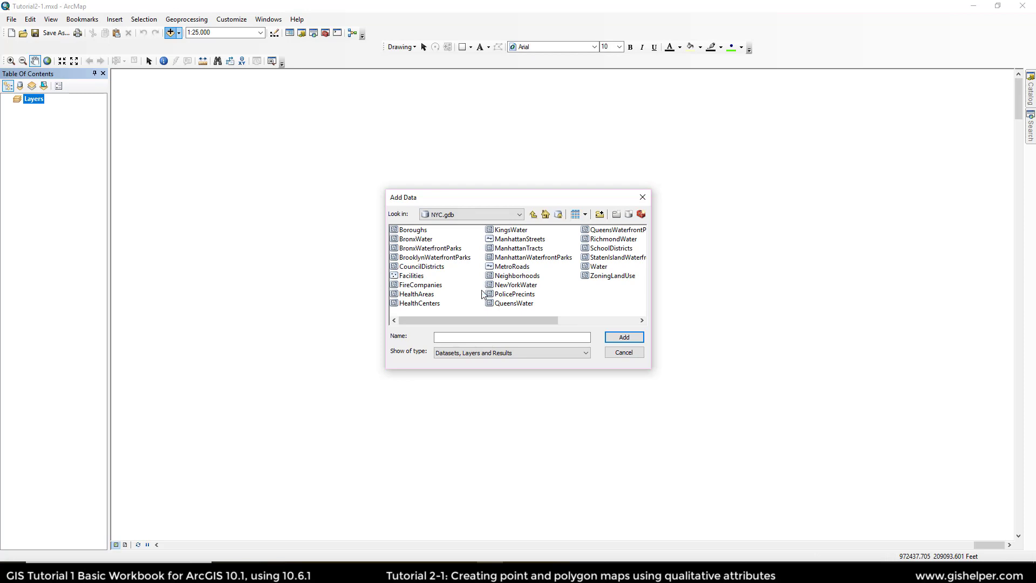
pyautogui.click(518, 277)
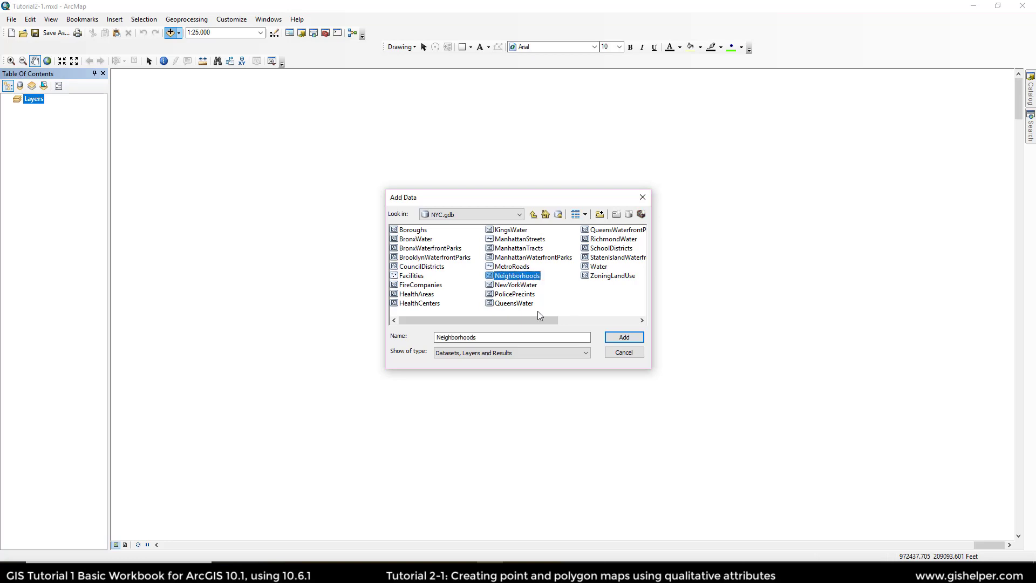
pyautogui.click(621, 340)
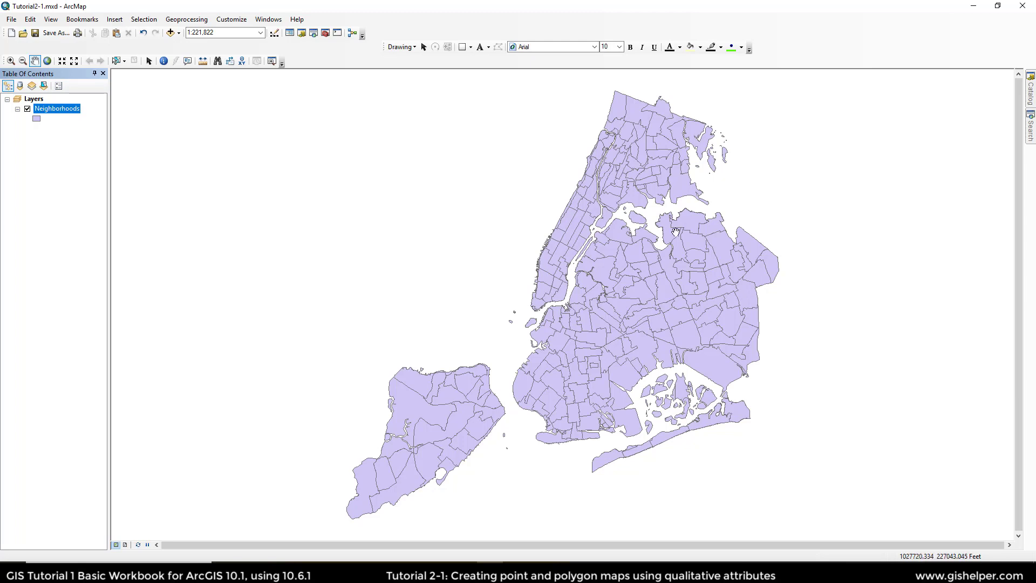
# Step: Change the Neighborhoods layer's symbol to Hollow with an outline width of 1.15
pyautogui.click(36, 120)
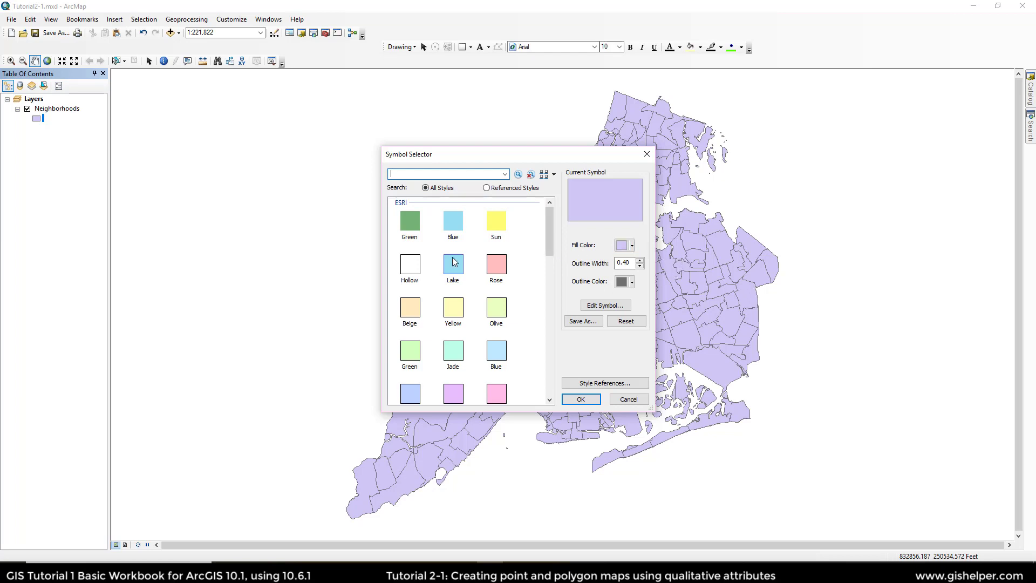
pyautogui.click(410, 265)
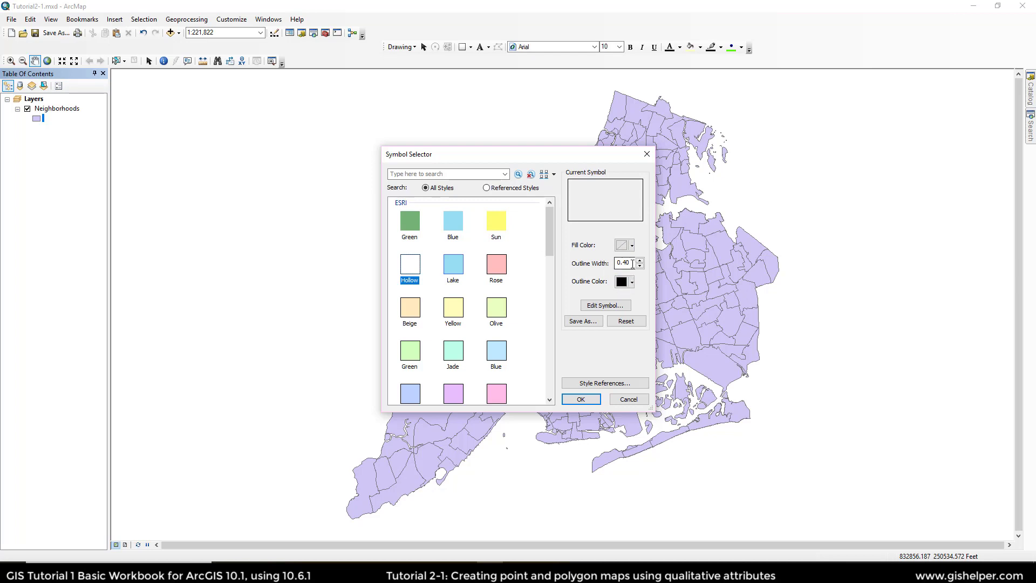
pyautogui.moveTo(633, 264); pyautogui.dragTo(614, 264)
pyautogui.write('1.15')
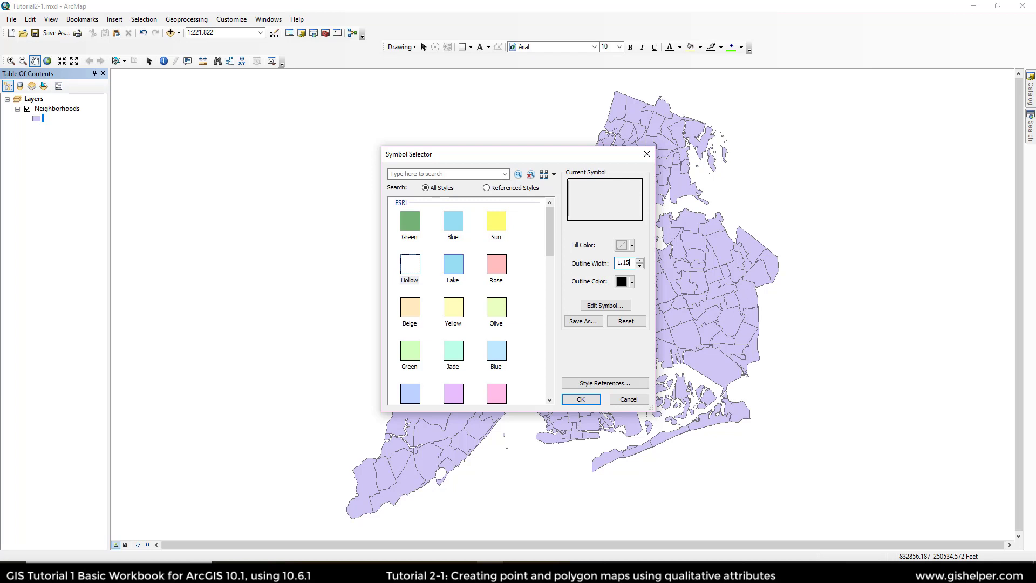
pyautogui.click(639, 265)
pyautogui.click(640, 260)
pyautogui.click(640, 260)
pyautogui.click(640, 260)
pyautogui.click(639, 266)
pyautogui.click(640, 266)
pyautogui.click(631, 266)
pyautogui.click(581, 400)
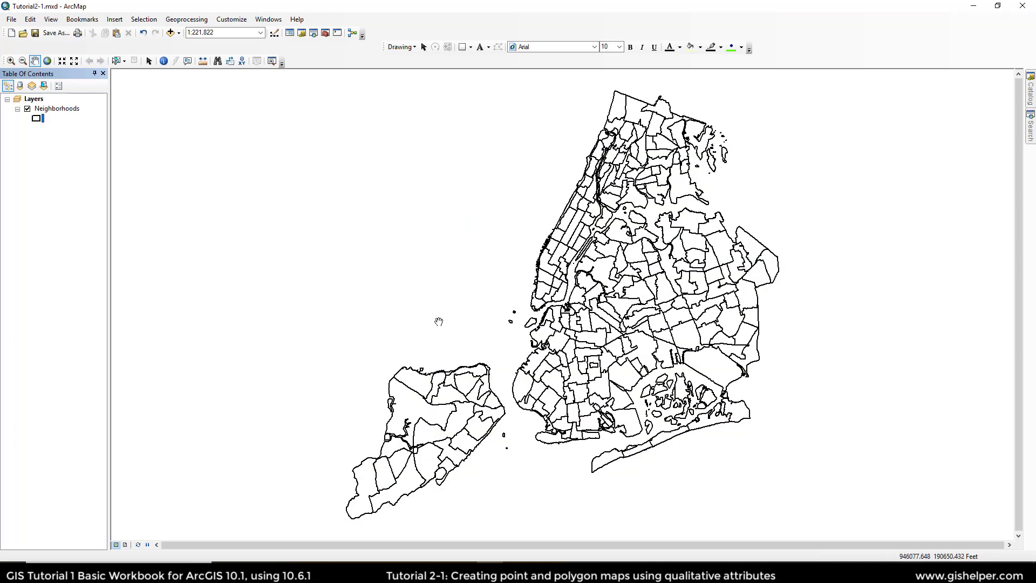
# Step: Label the Neighborhoods features by the Name field in 10-point Arial and apply the labels to the map
pyautogui.rightClick(54, 108)
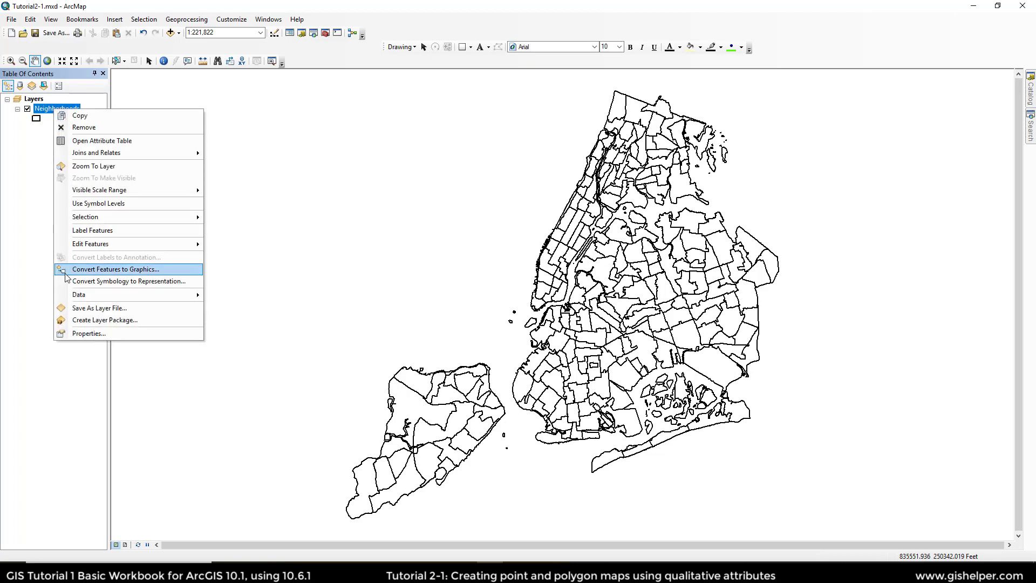
pyautogui.click(81, 333)
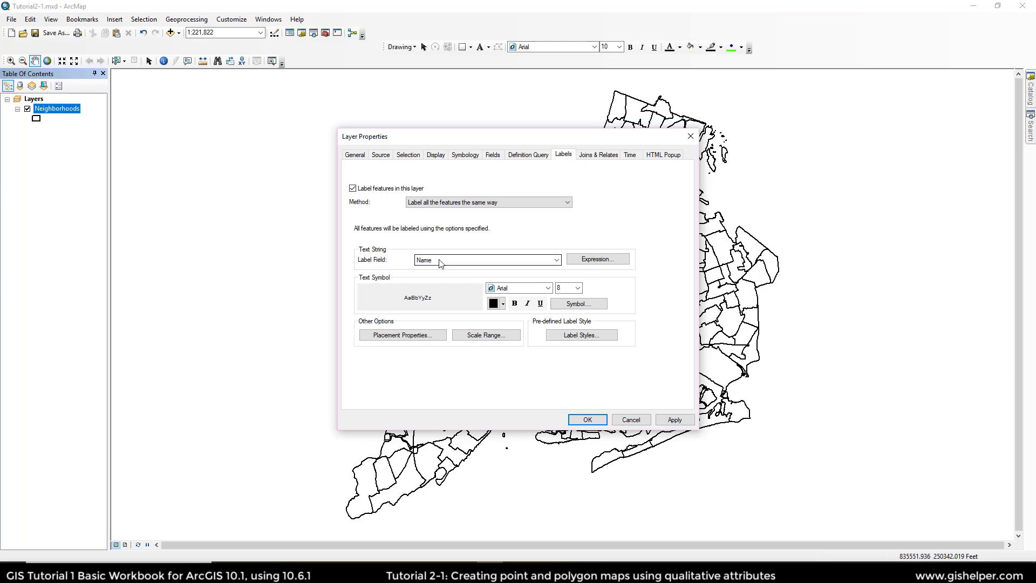
pyautogui.click(578, 289)
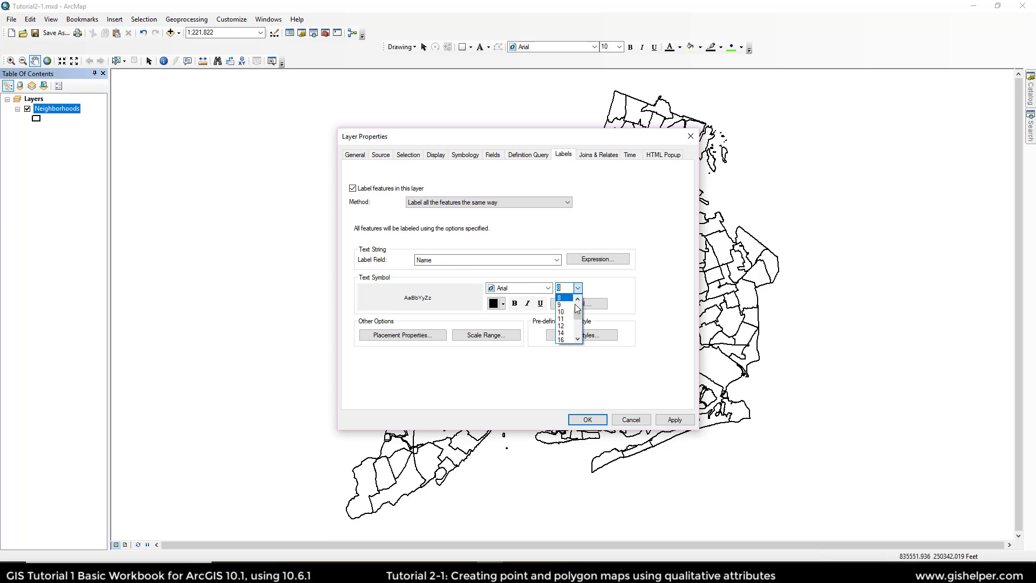
pyautogui.click(564, 312)
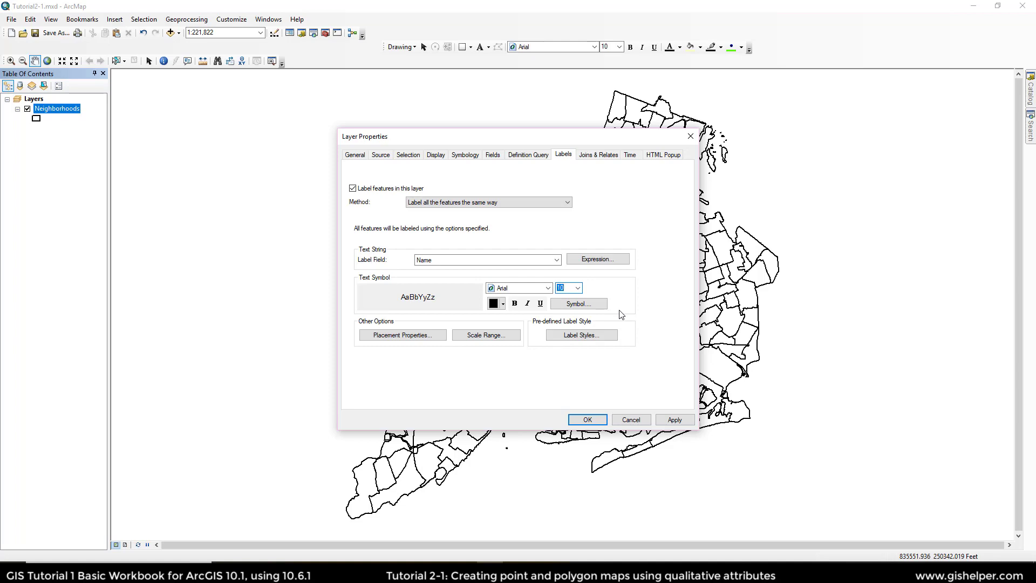
pyautogui.moveTo(585, 143); pyautogui.dragTo(367, 53)
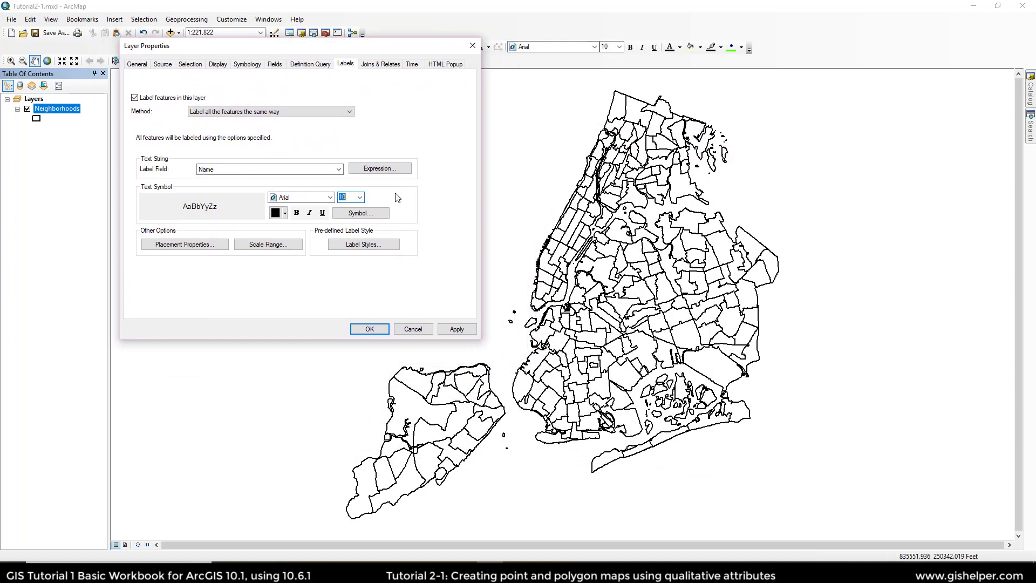
pyautogui.click(456, 329)
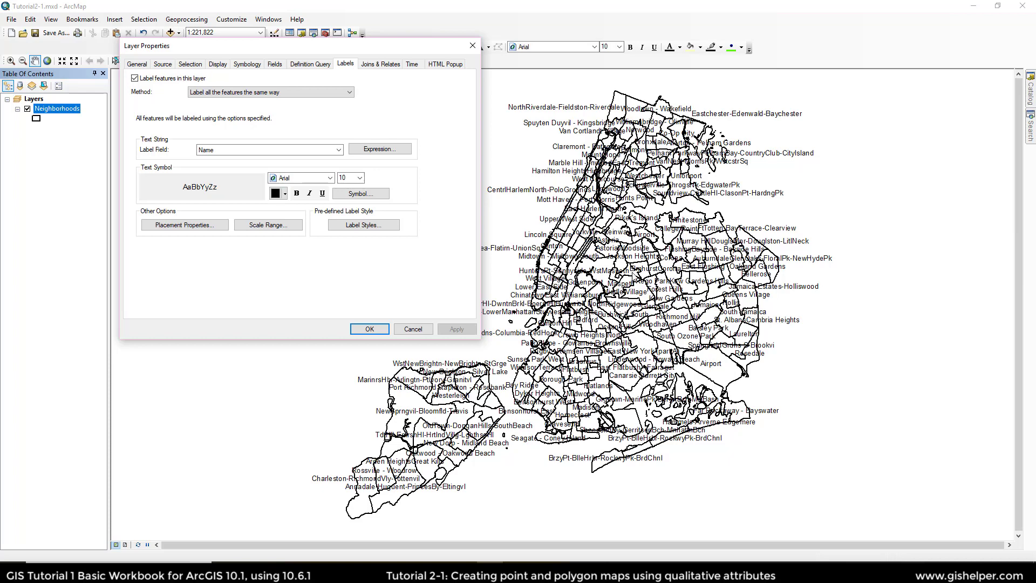
# Step: Give the Neighborhoods label text a halo mask with a size of 1.5 points
pyautogui.click(371, 196)
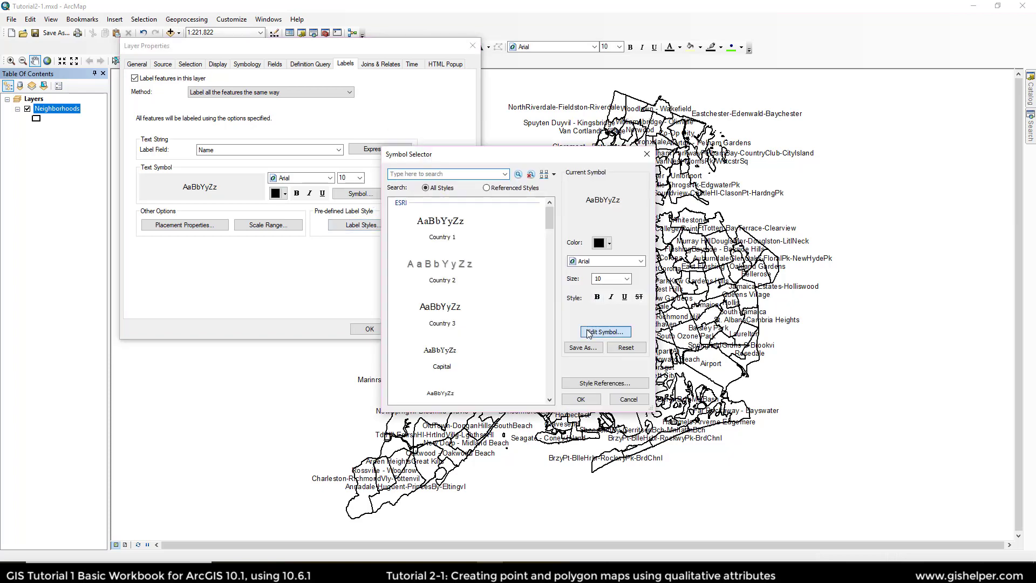
pyautogui.click(590, 398)
pyautogui.click(607, 204)
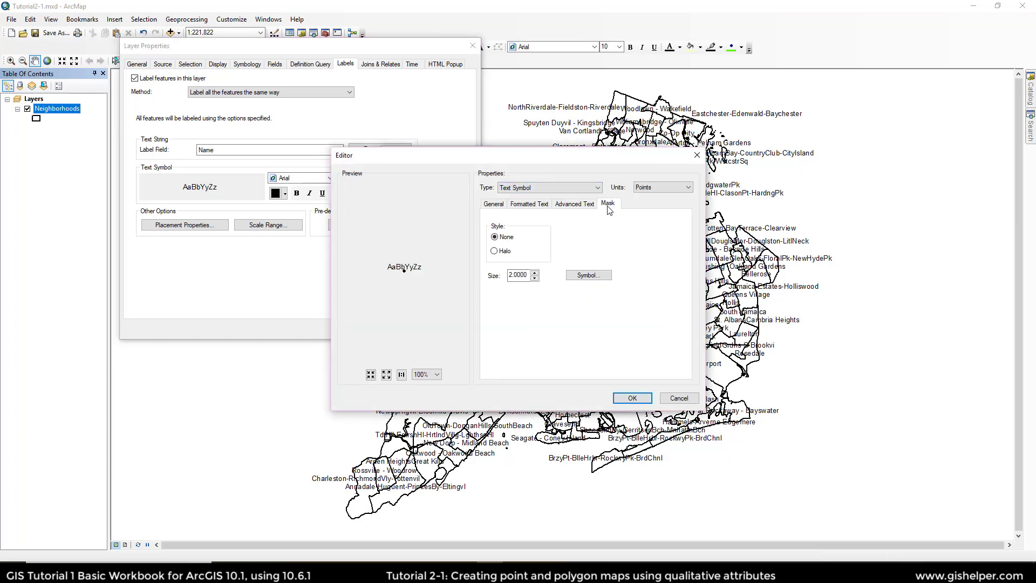
pyautogui.click(495, 251)
pyautogui.doubleClick(531, 275)
pyautogui.write('1.5')
pyautogui.click(632, 399)
pyautogui.click(581, 399)
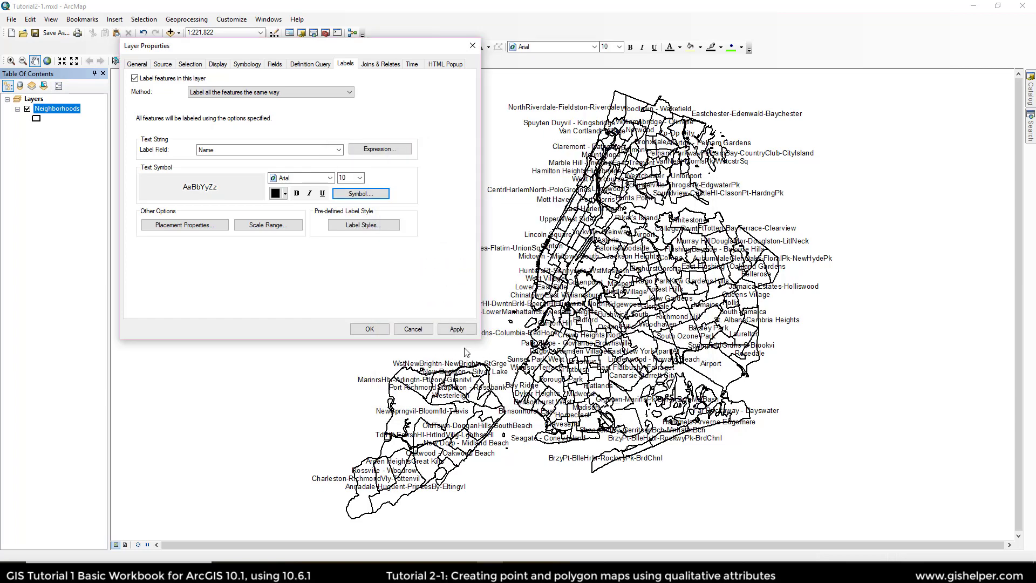
# Step: Accept the Neighborhoods label settings and zoom the map to the bookmarked lower Manhattan extent
pyautogui.click(383, 330)
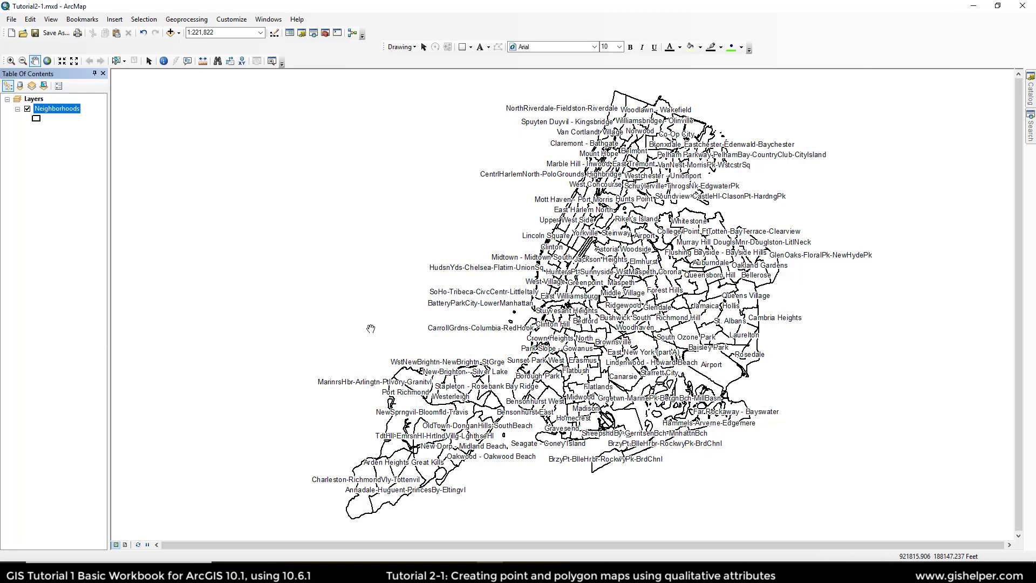
pyautogui.click(99, 24)
pyautogui.click(104, 60)
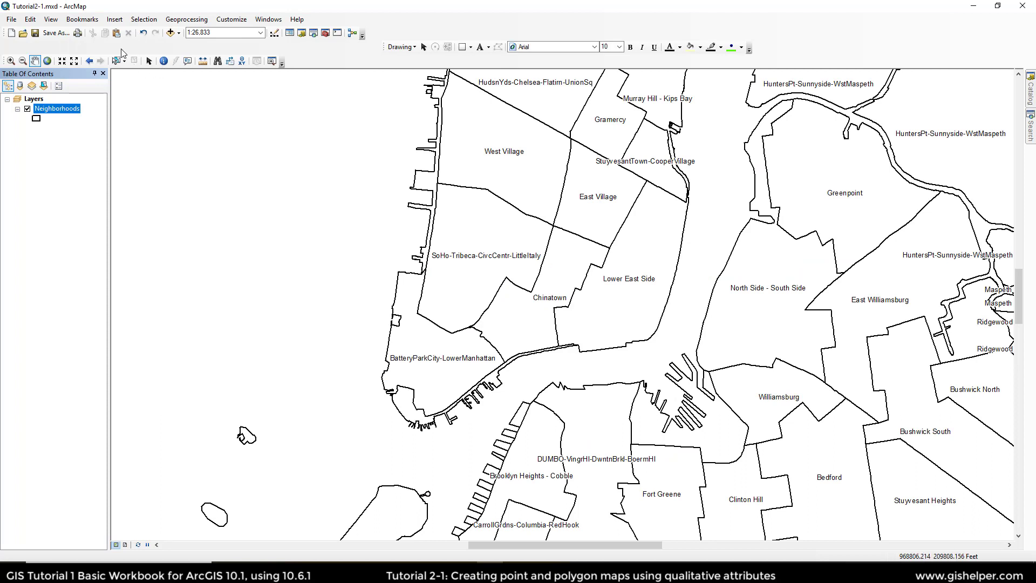
# Step: Add the Water feature class from NYC.gdb and place it below the Neighborhoods layer in the drawing order
pyautogui.click(171, 33)
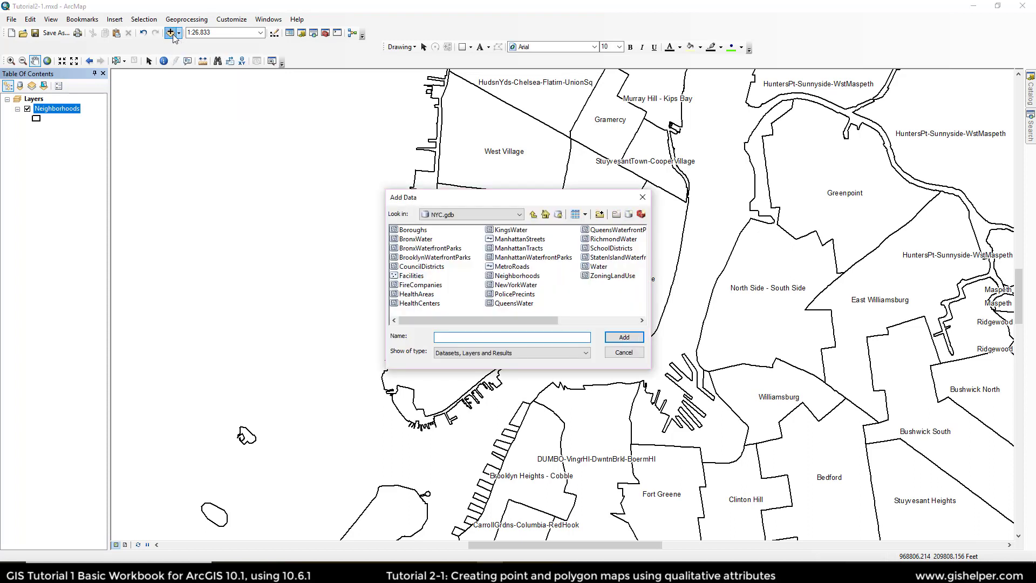
pyautogui.doubleClick(599, 267)
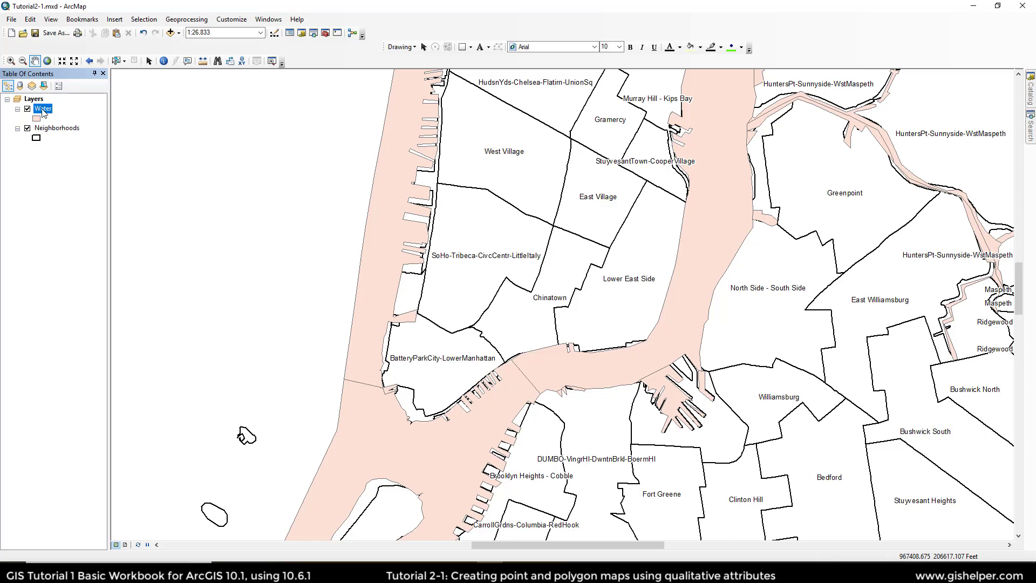
pyautogui.moveTo(43, 112); pyautogui.dragTo(43, 154)
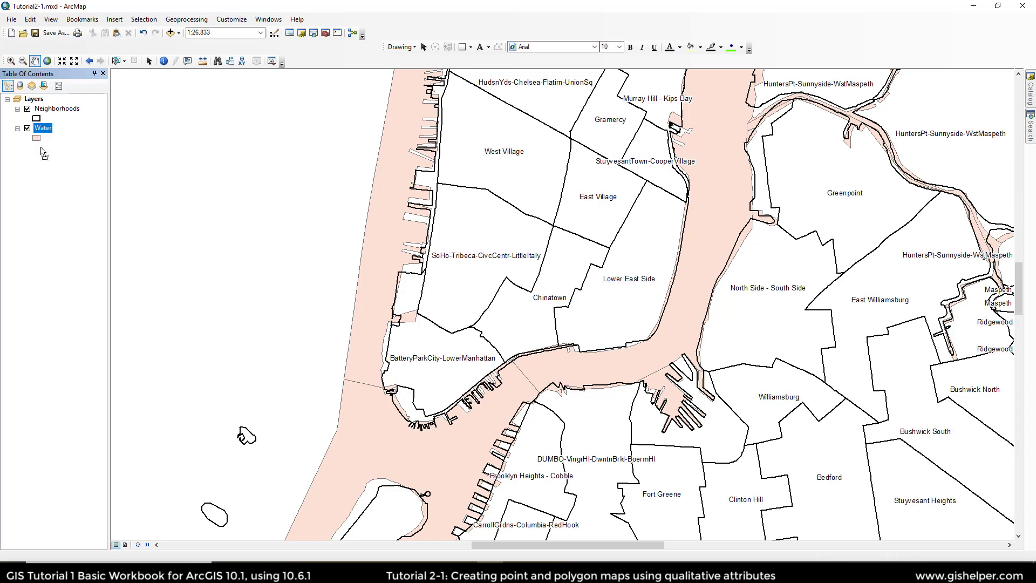
# Step: Change the Water layer's symbol to the ESRI Blue fill with the outline color set to No Color
pyautogui.click(37, 138)
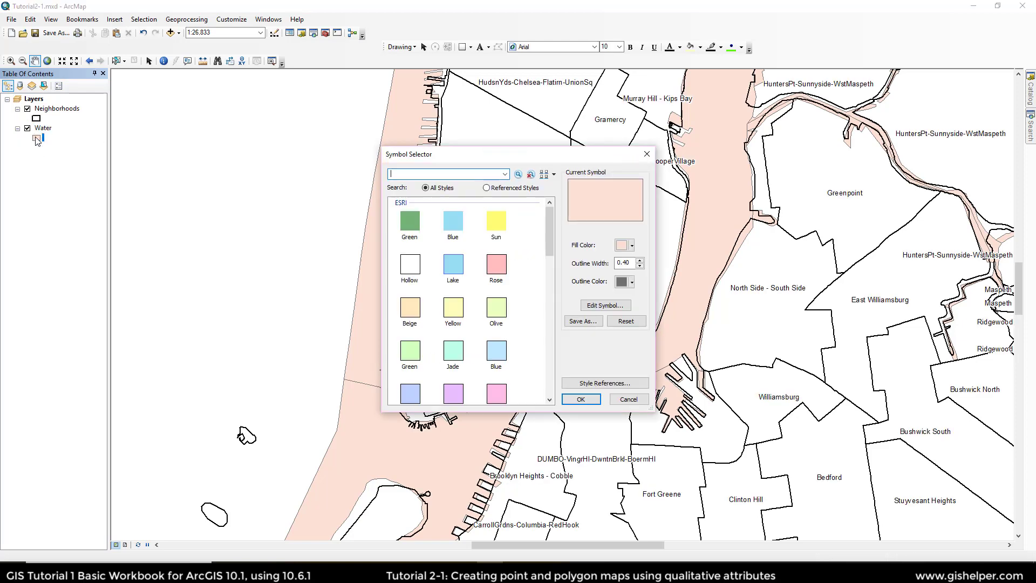
pyautogui.click(460, 232)
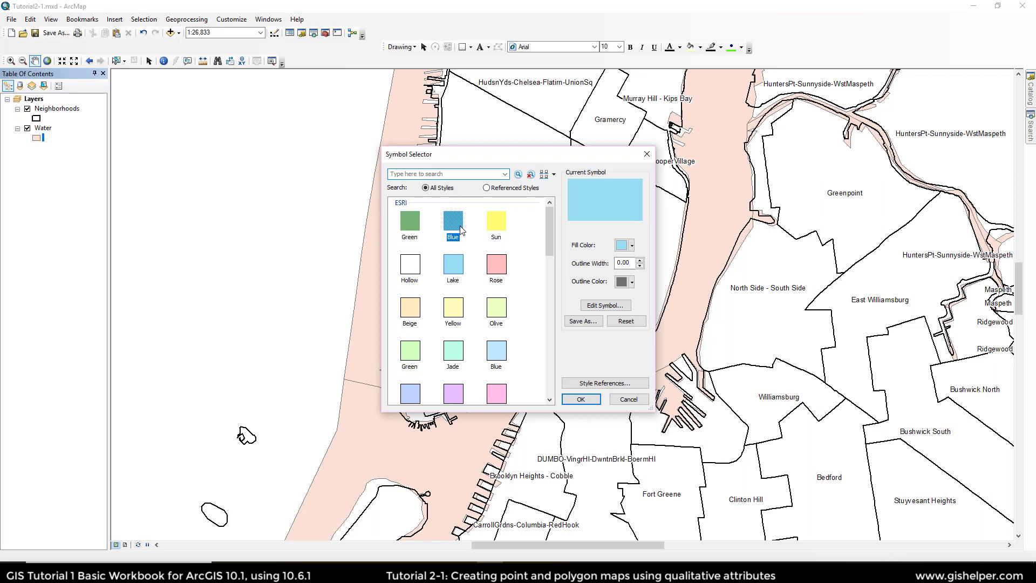
pyautogui.click(632, 283)
pyautogui.click(630, 298)
pyautogui.click(581, 399)
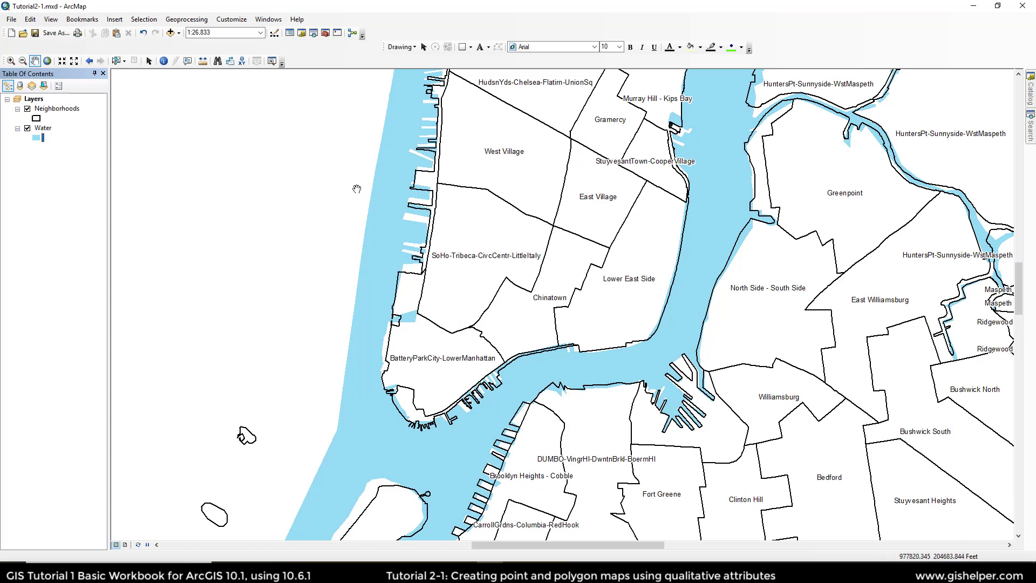
# Step: Label the Water features by the LANDNAME field in 12-point bold italic Times New Roman
pyautogui.doubleClick(45, 128)
pyautogui.click(370, 192)
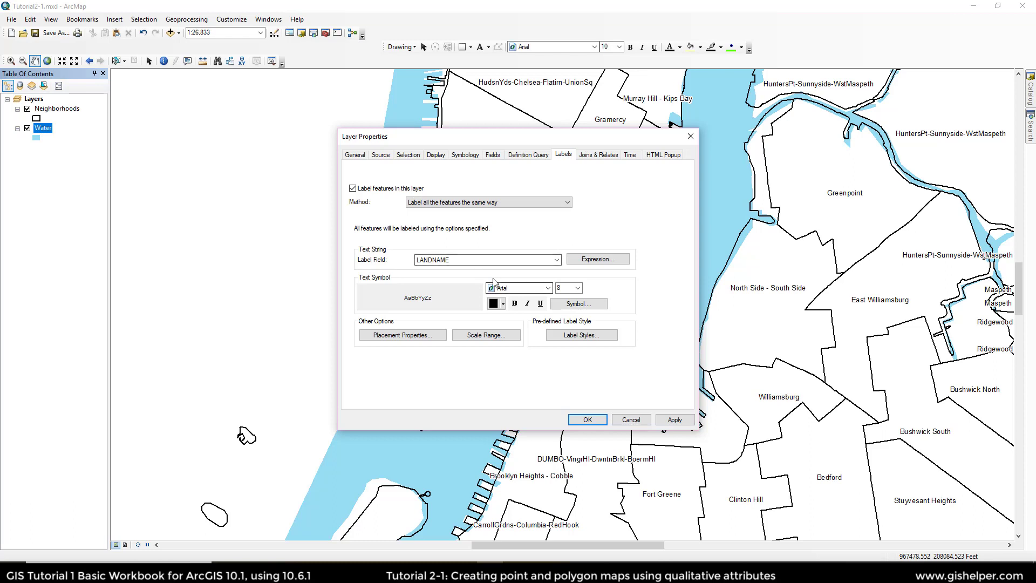
pyautogui.click(533, 290)
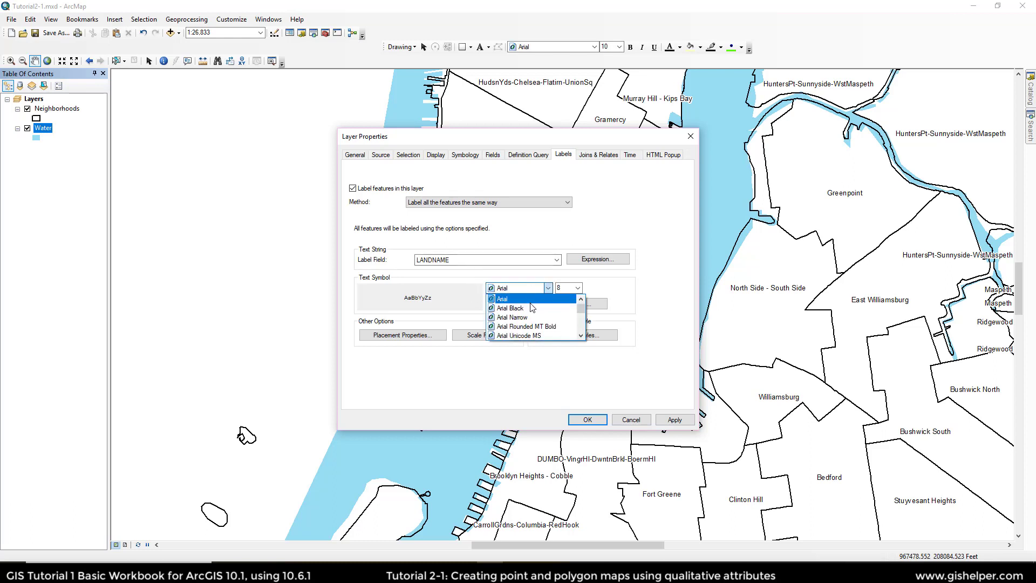
pyautogui.scroll(-3, 533, 312)
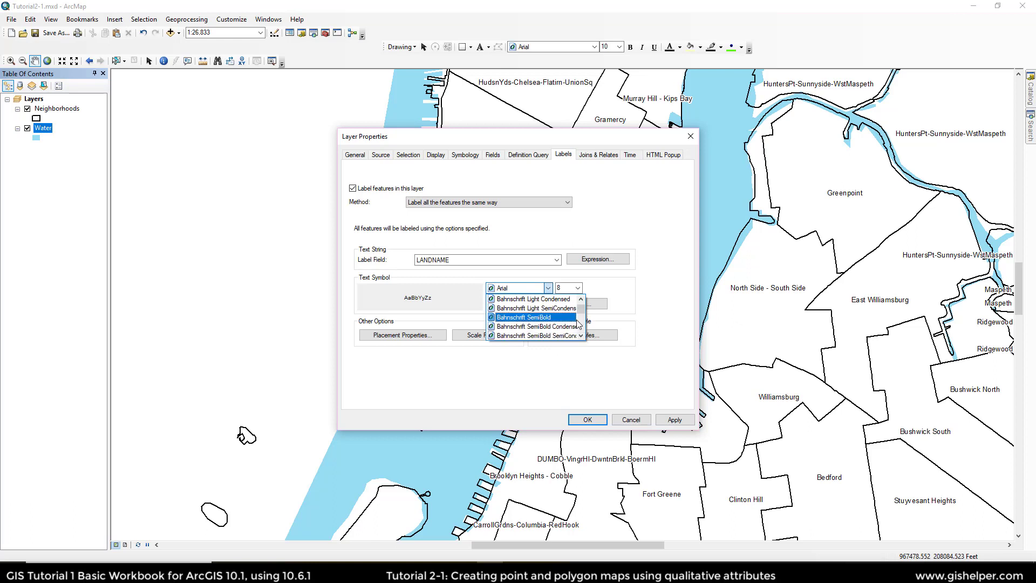
pyautogui.moveTo(578, 324); pyautogui.dragTo(516, 322)
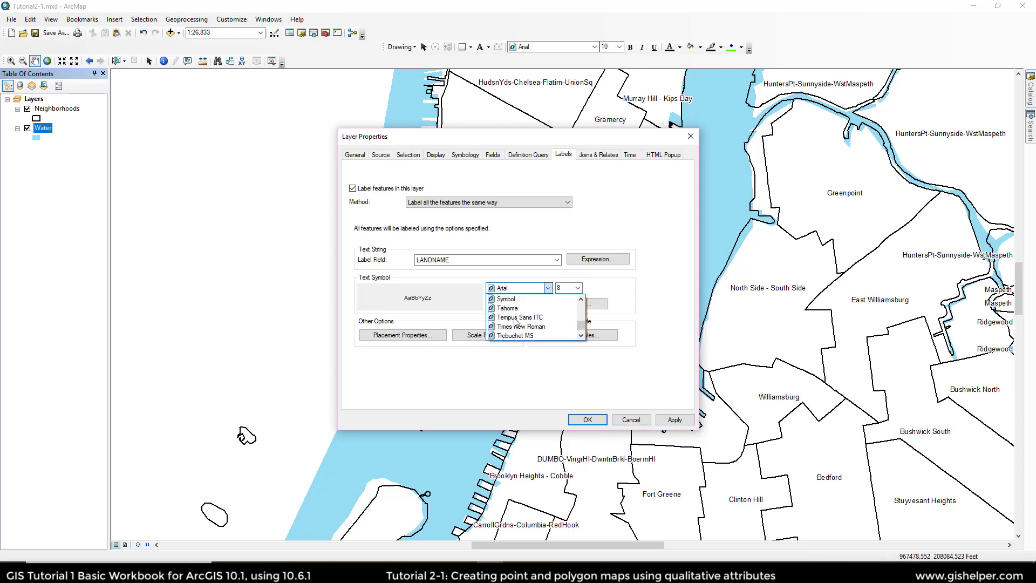
pyautogui.click(517, 326)
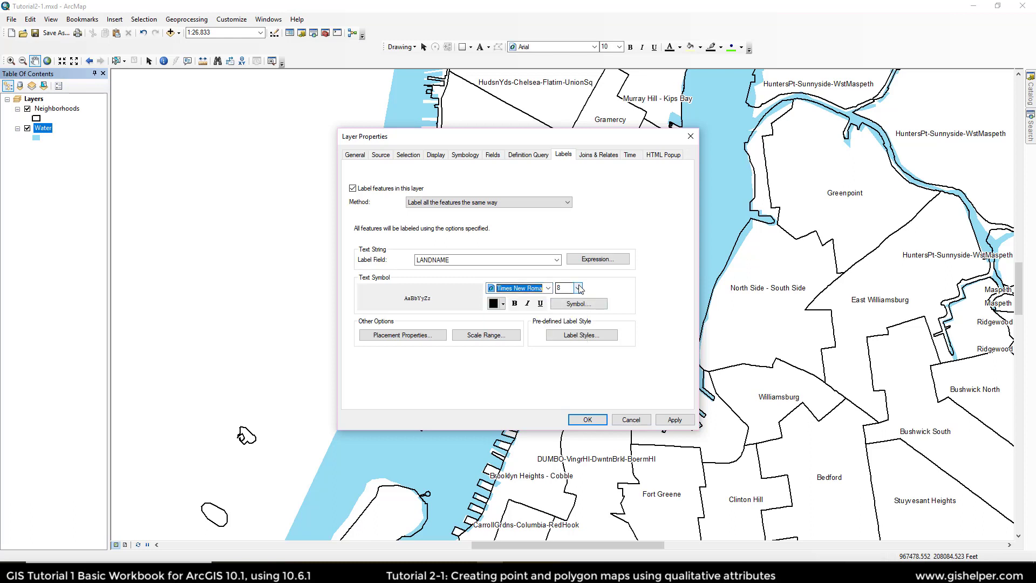
pyautogui.click(579, 288)
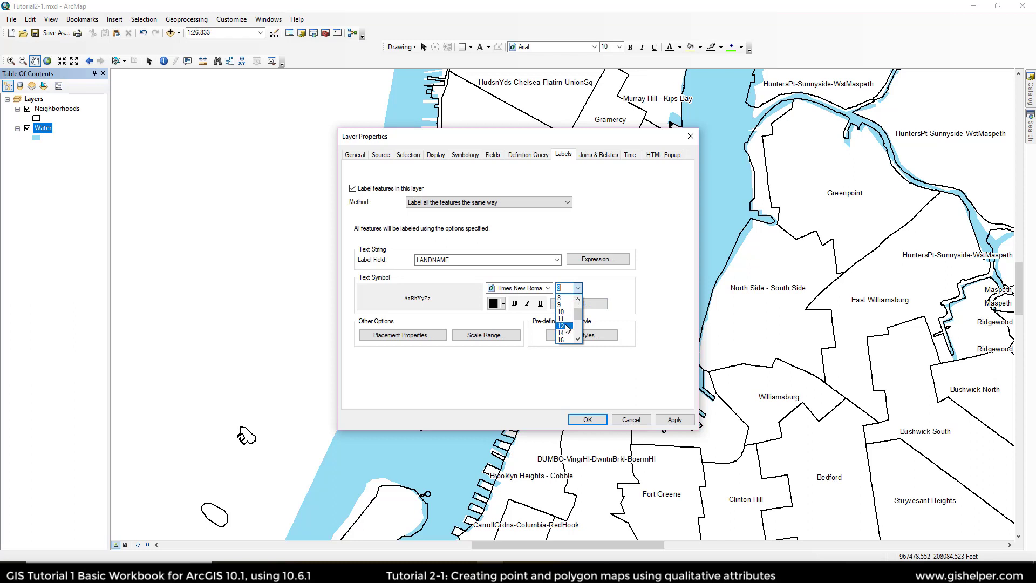
pyautogui.click(564, 326)
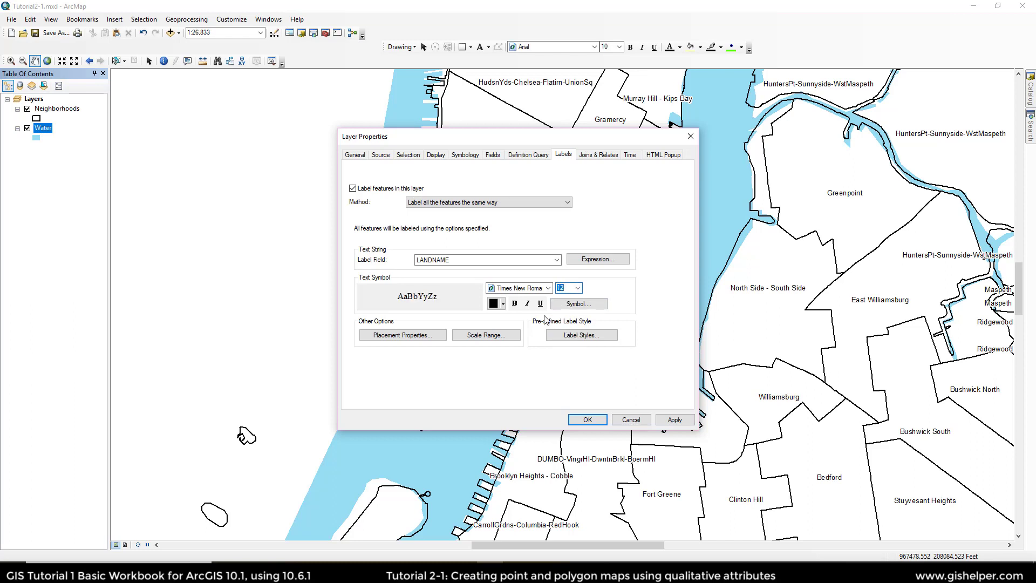
pyautogui.click(514, 303)
pyautogui.click(528, 304)
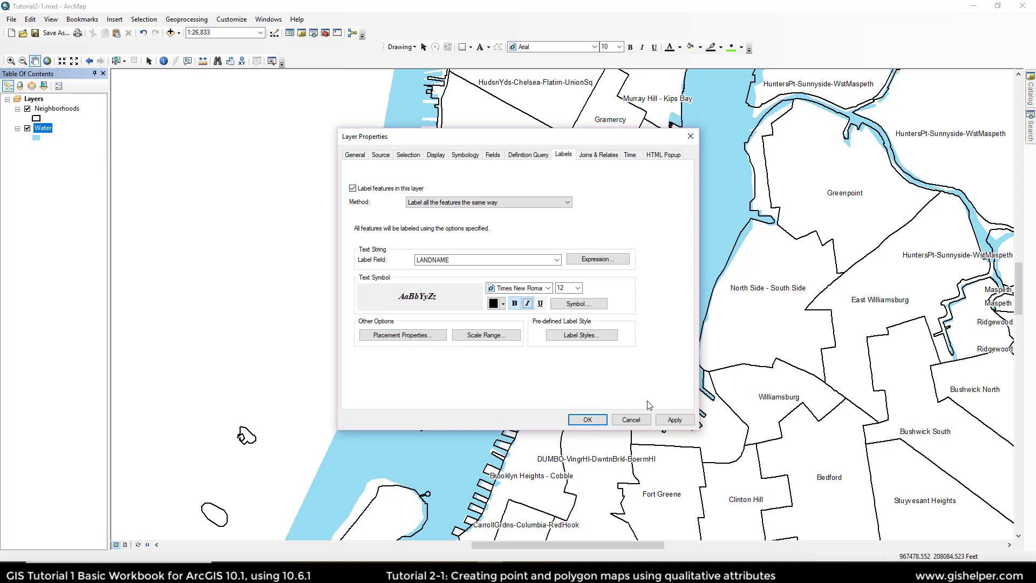
pyautogui.click(587, 420)
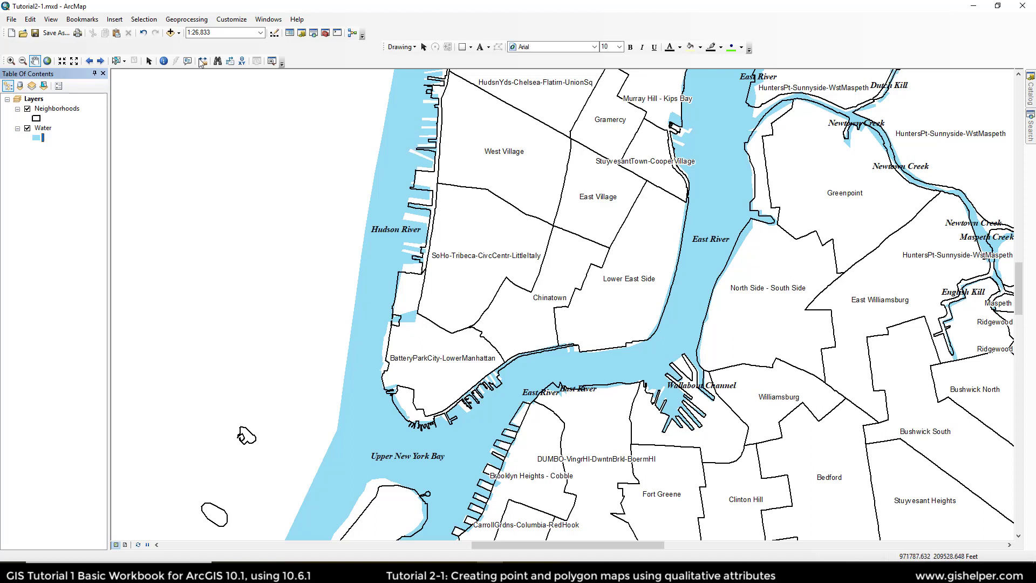
# Step: Add the ZoningLandUse feature class from NYC.gdb to the map
pyautogui.click(171, 33)
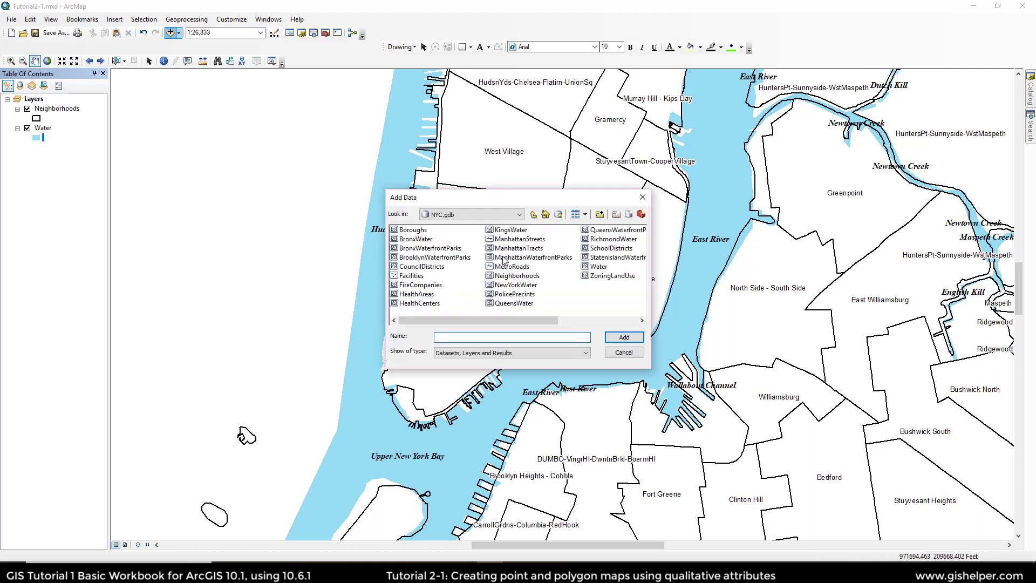
pyautogui.click(606, 275)
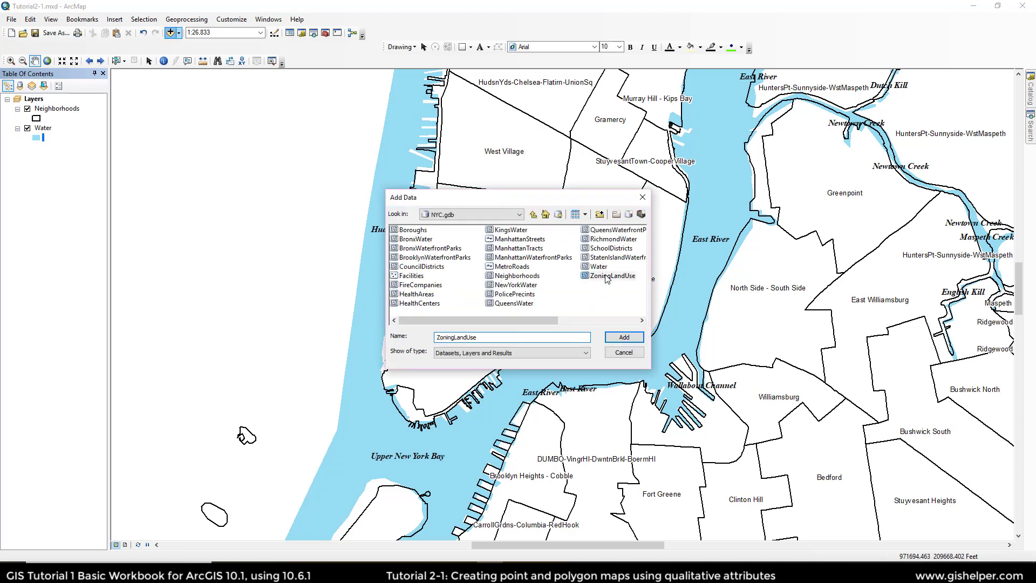
pyautogui.click(615, 339)
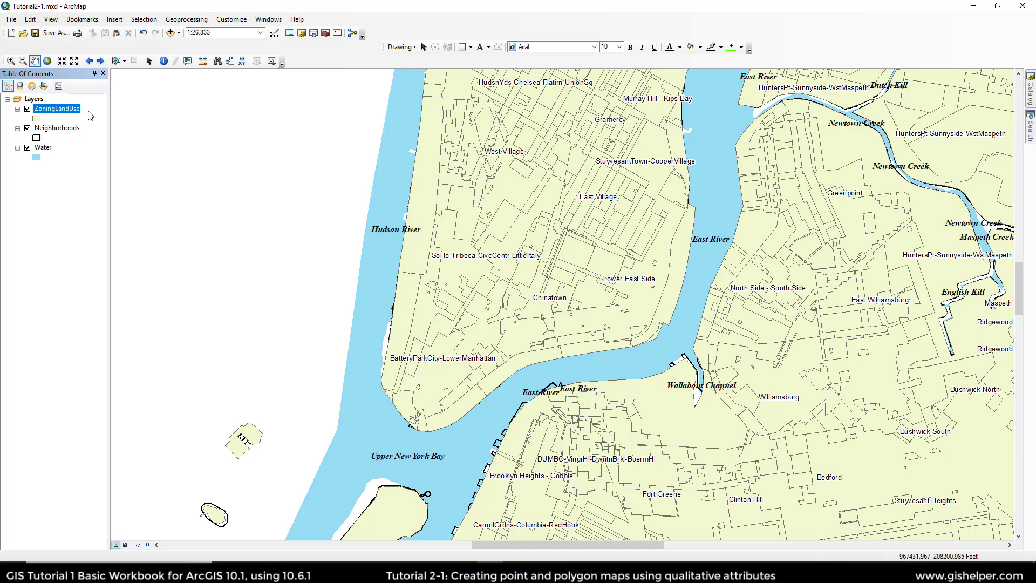
# Step: Set the ZoningLandUse symbology to unique values of the LANDUSE field and add all of its values
pyautogui.doubleClick(62, 109)
pyautogui.click(464, 157)
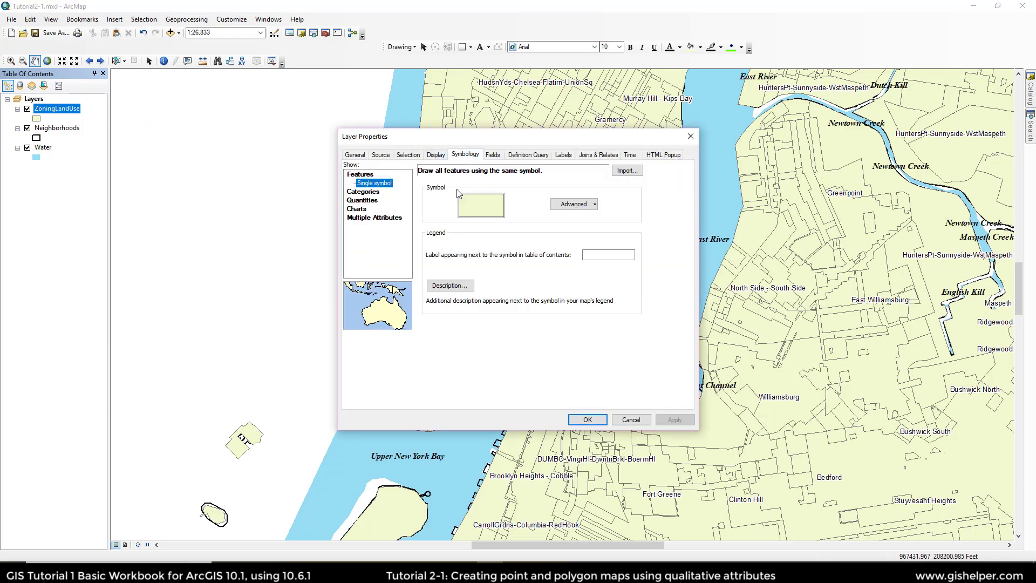
pyautogui.click(482, 205)
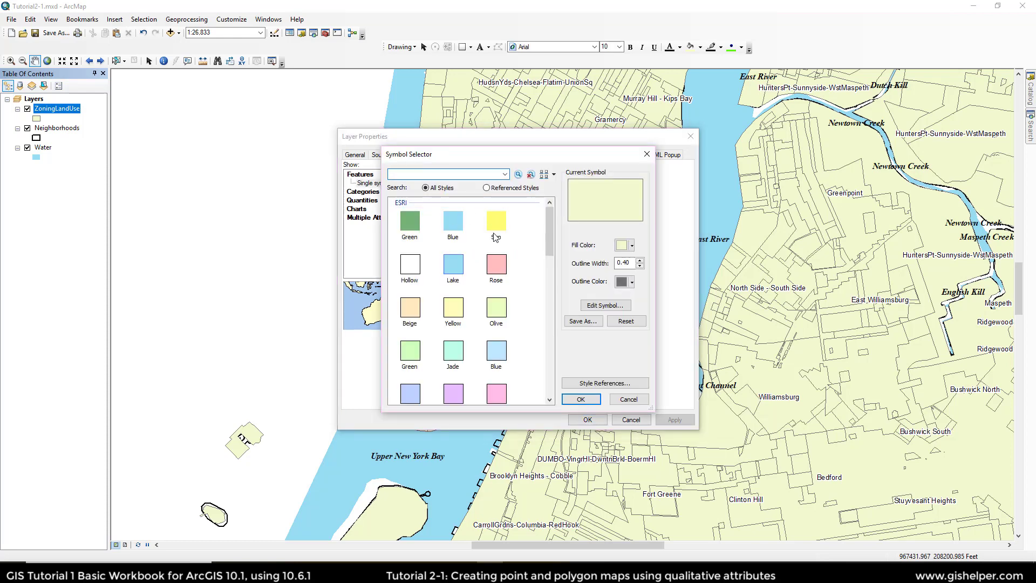
pyautogui.click(632, 402)
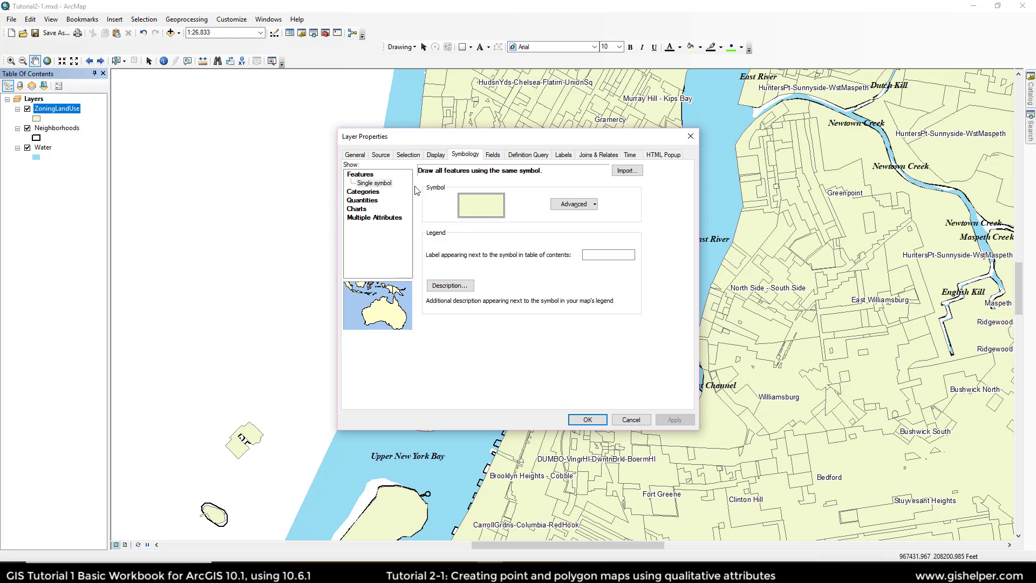
pyautogui.click(369, 192)
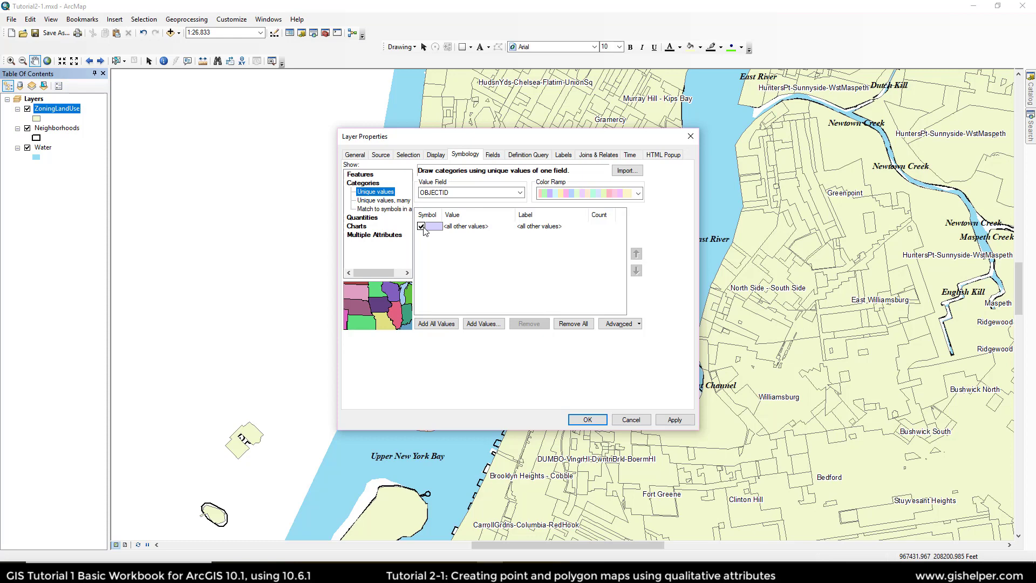
pyautogui.click(490, 194)
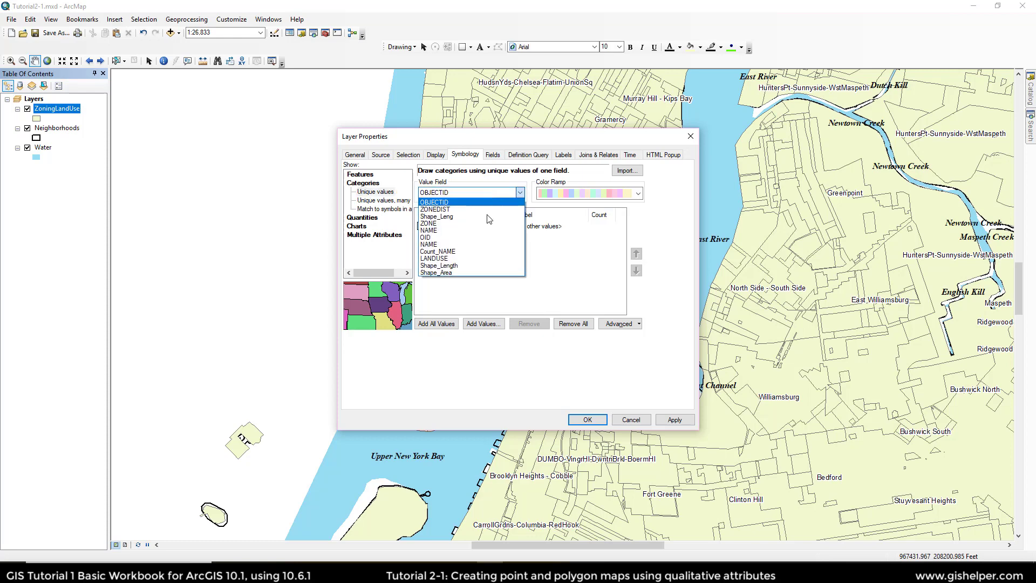
pyautogui.click(484, 259)
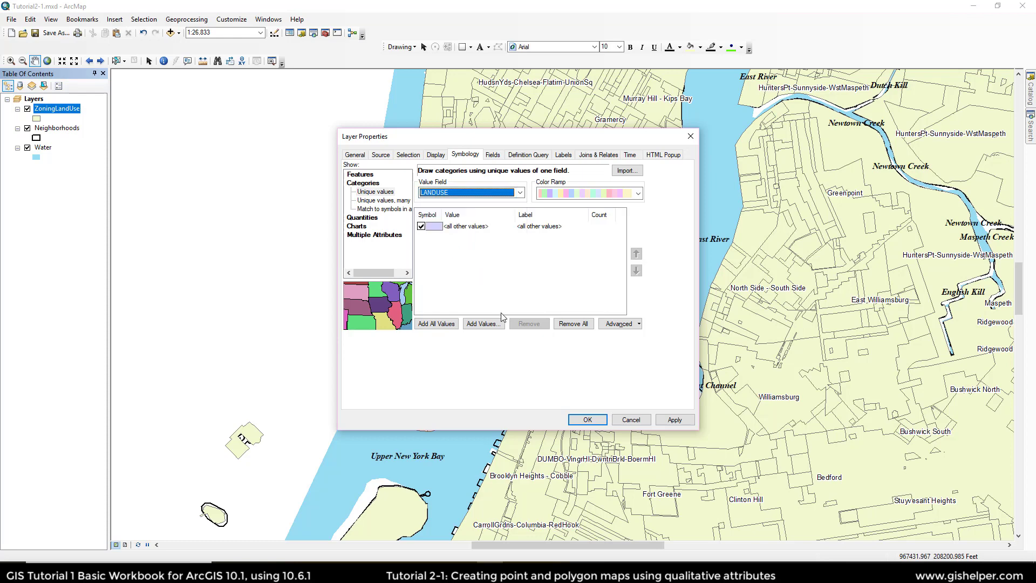
pyautogui.click(437, 326)
pyautogui.click(437, 326)
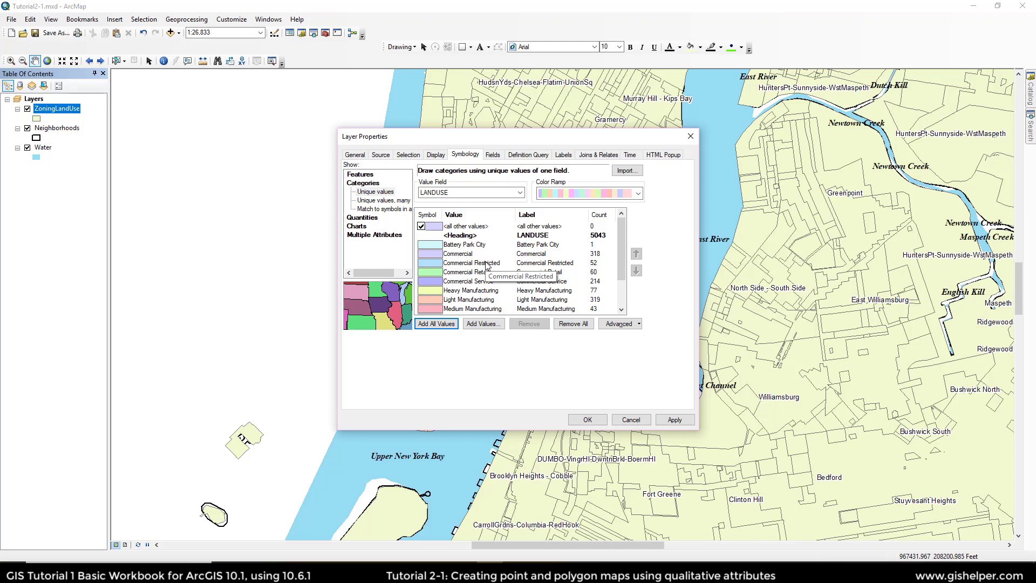
# Step: Give the Battery Park City land-use category a muted olive-green fill and a gray outline
pyautogui.doubleClick(433, 245)
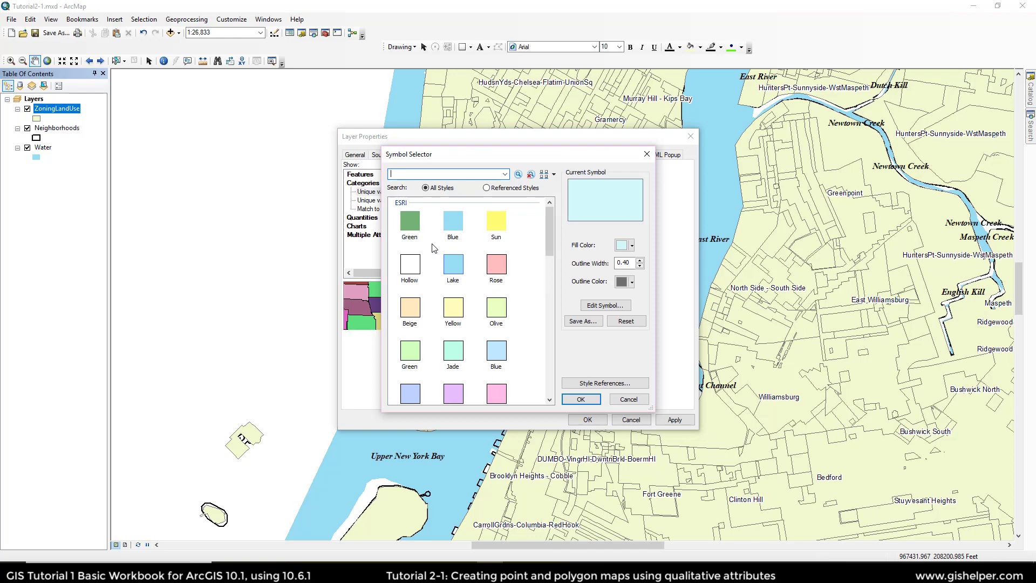
pyautogui.click(624, 248)
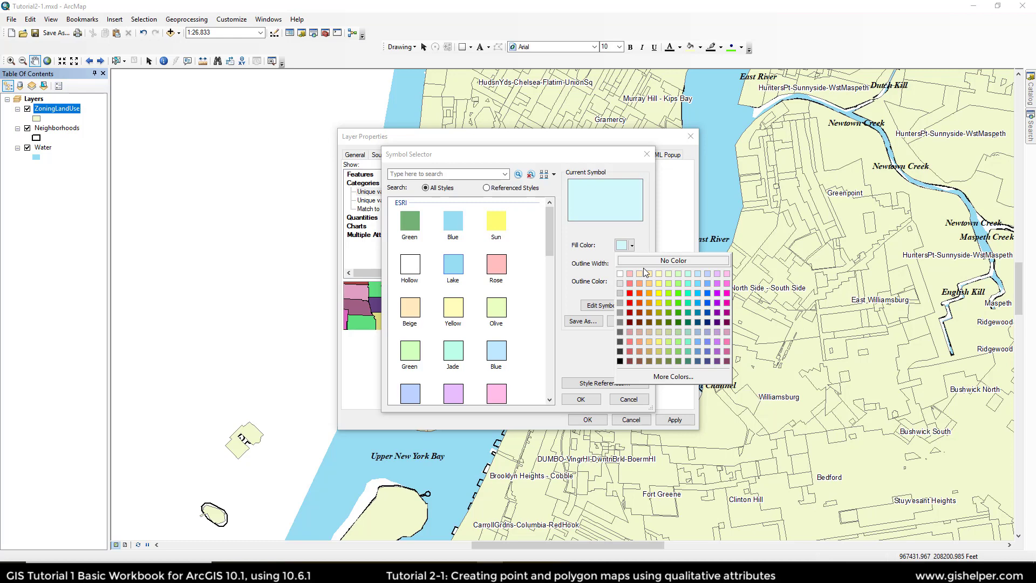
pyautogui.click(668, 331)
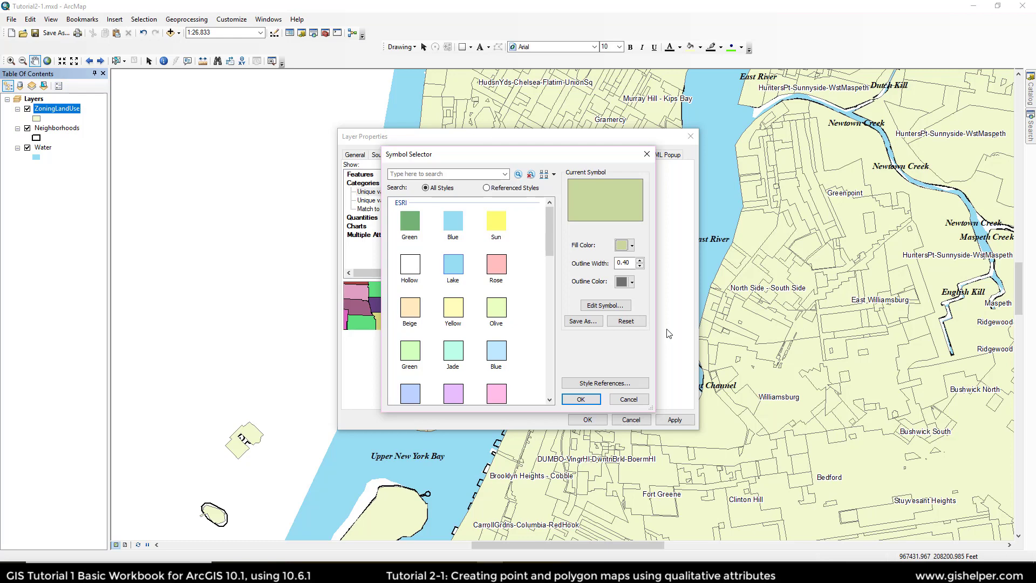
pyautogui.click(632, 282)
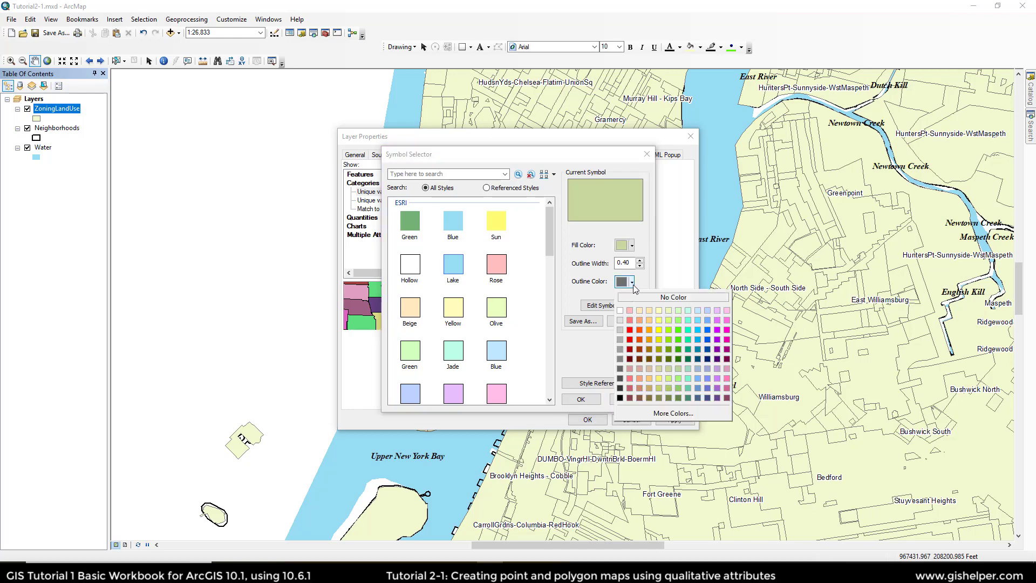
pyautogui.click(620, 340)
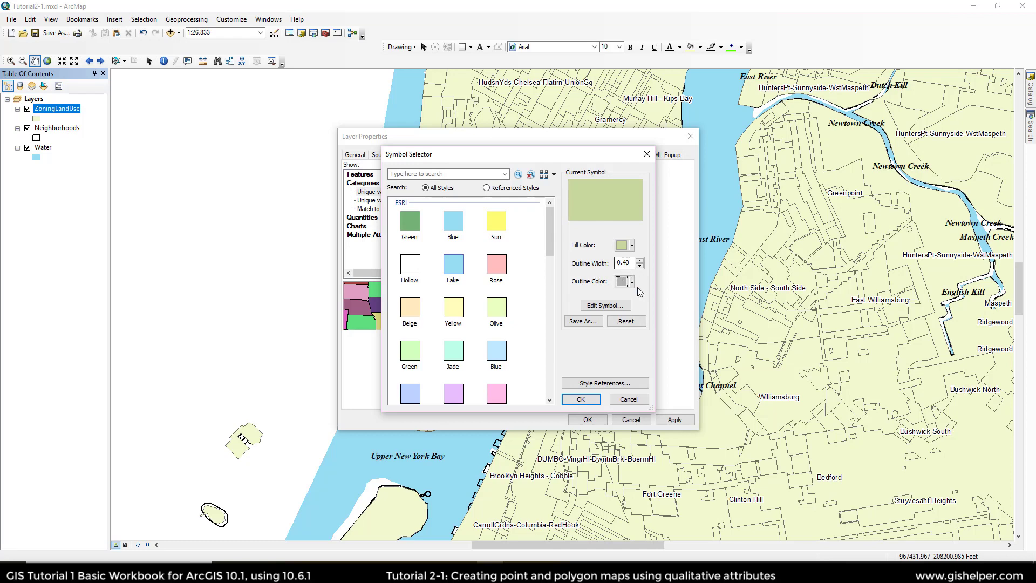
pyautogui.click(586, 401)
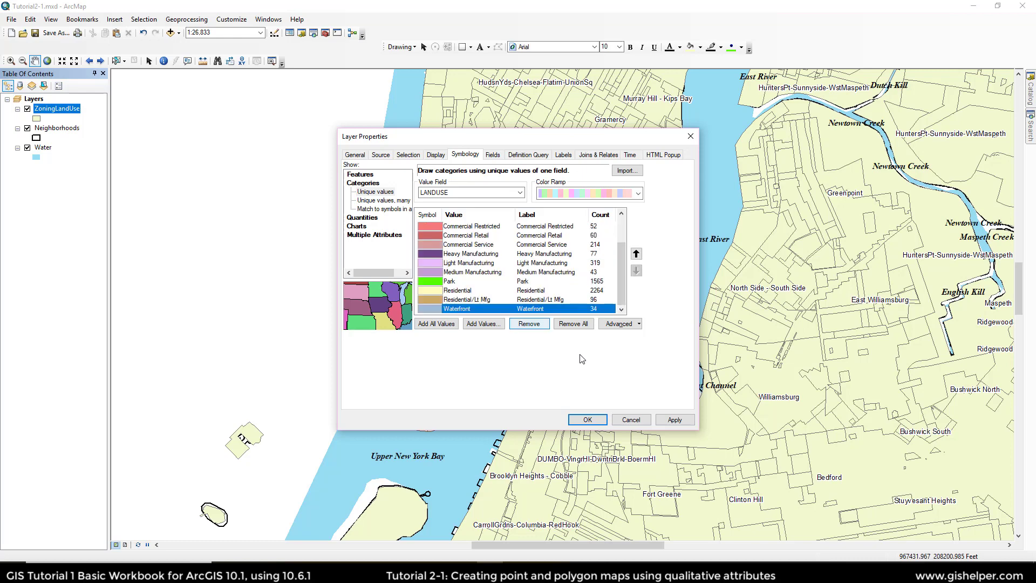
pyautogui.scroll(2, 484, 264)
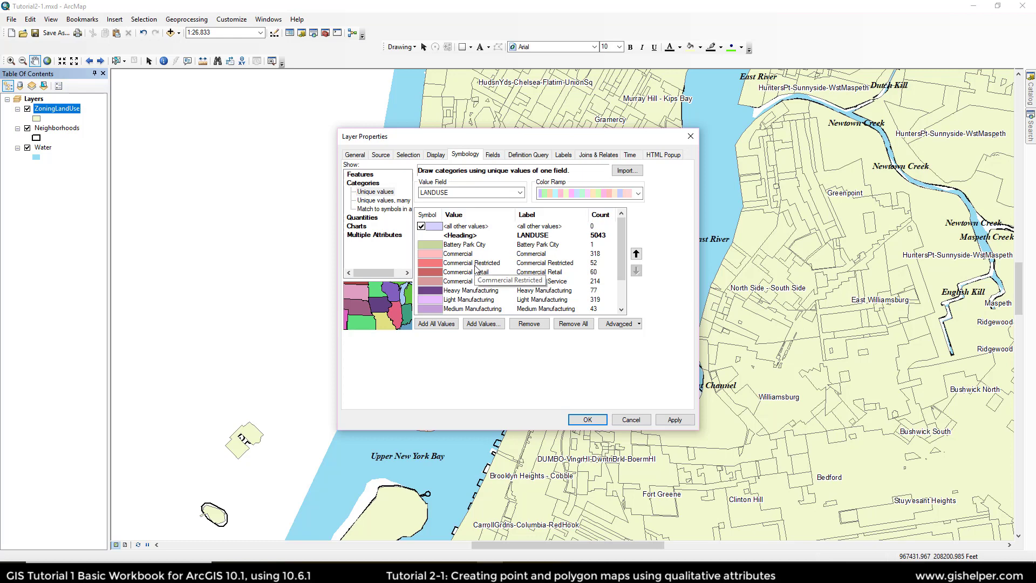
pyautogui.scroll(-1, 477, 267)
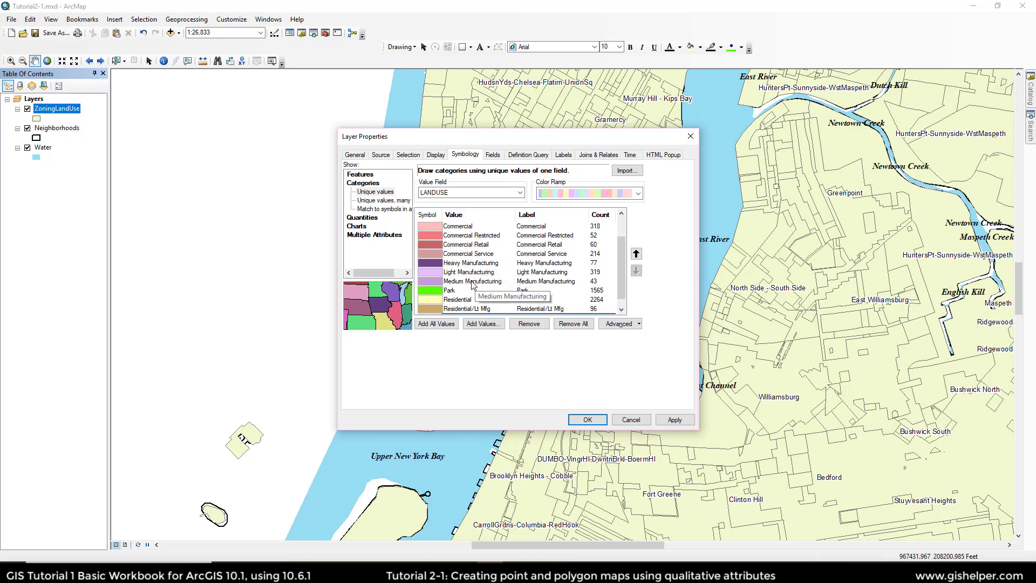
# Step: Review the land-use category list and apply the unique-value symbology to the ZoningLandUse layer
pyautogui.scroll(-1, 478, 281)
pyautogui.scroll(2, 496, 263)
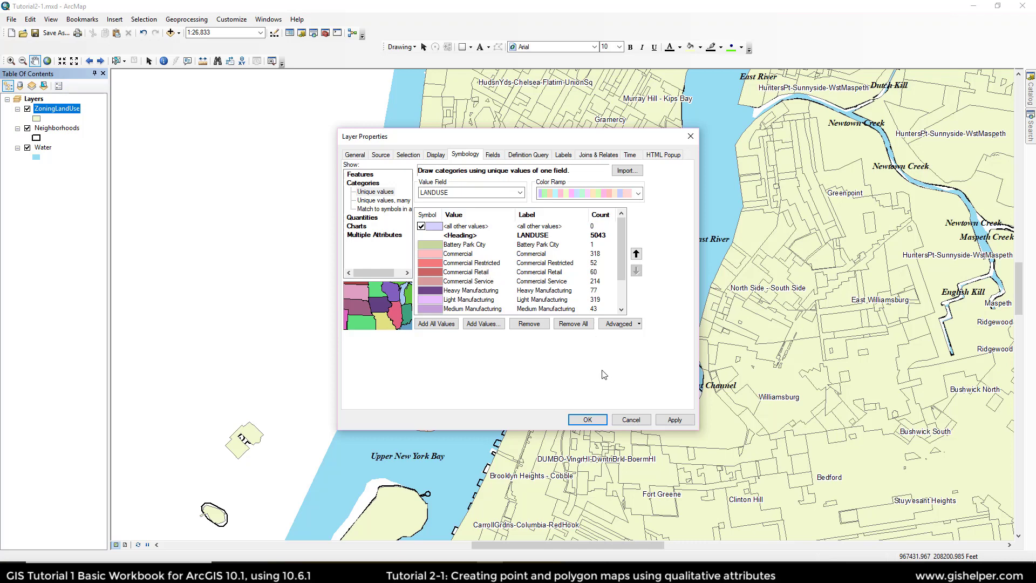
pyautogui.click(588, 420)
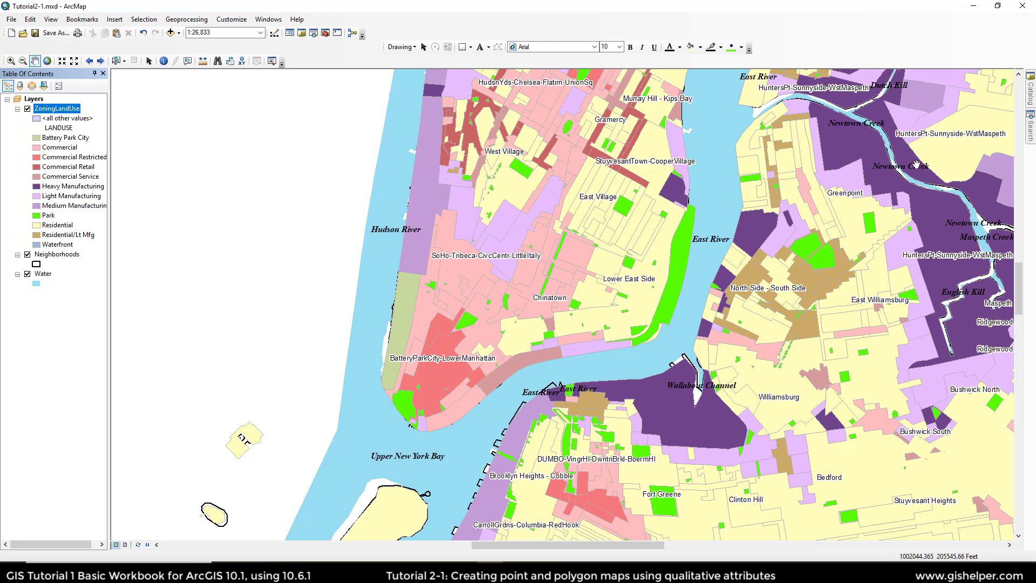
# Step: Turn on labels for the ZoningLandUse layer and use ZONE as the label field
pyautogui.doubleClick(57, 108)
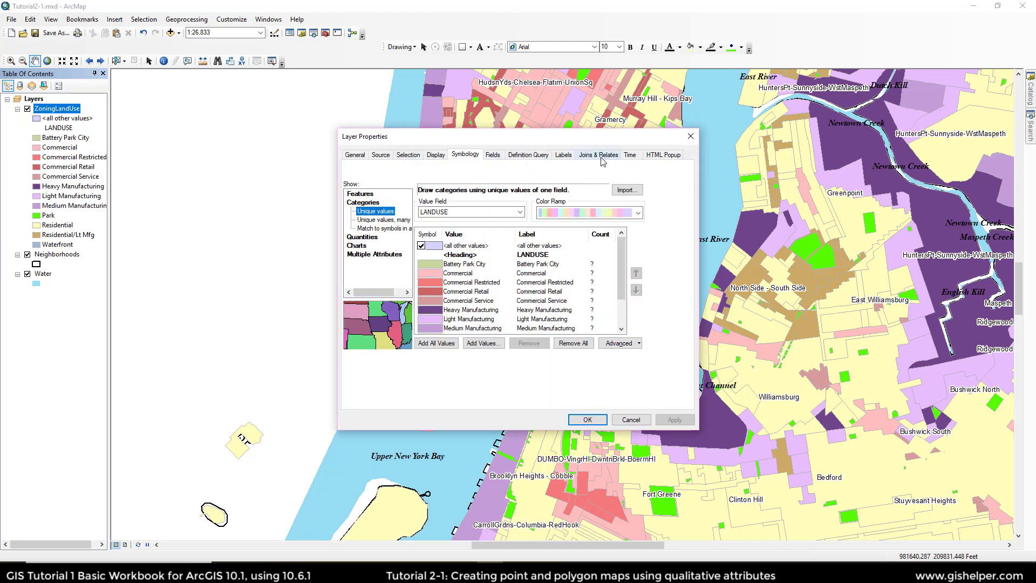
pyautogui.click(564, 155)
pyautogui.click(405, 170)
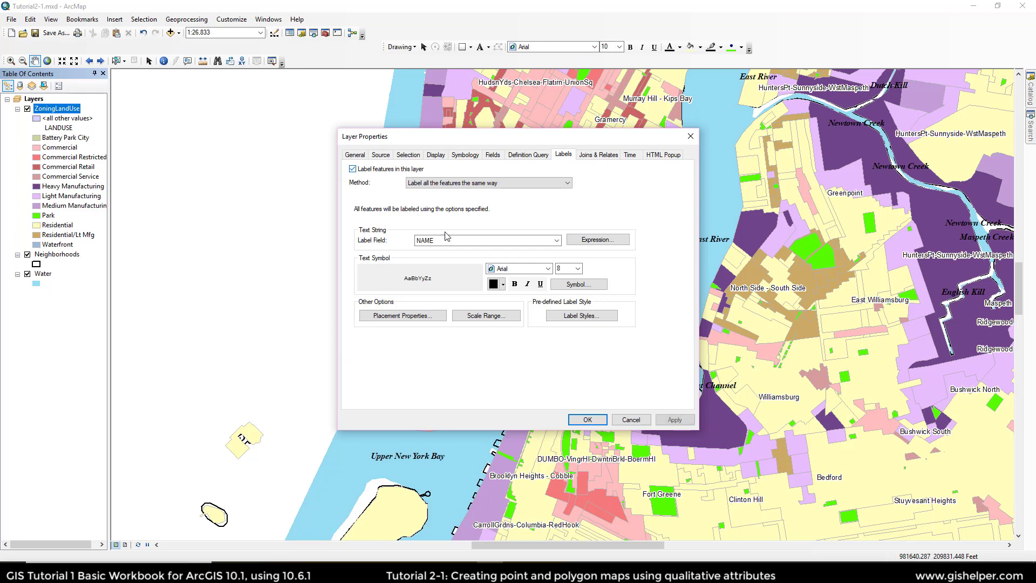
pyautogui.click(467, 244)
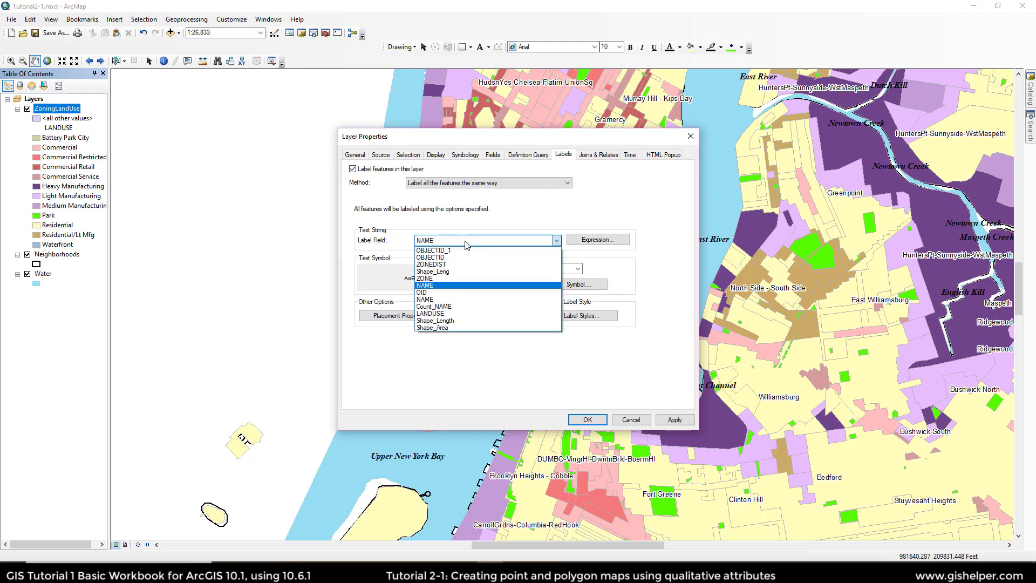
pyautogui.click(463, 279)
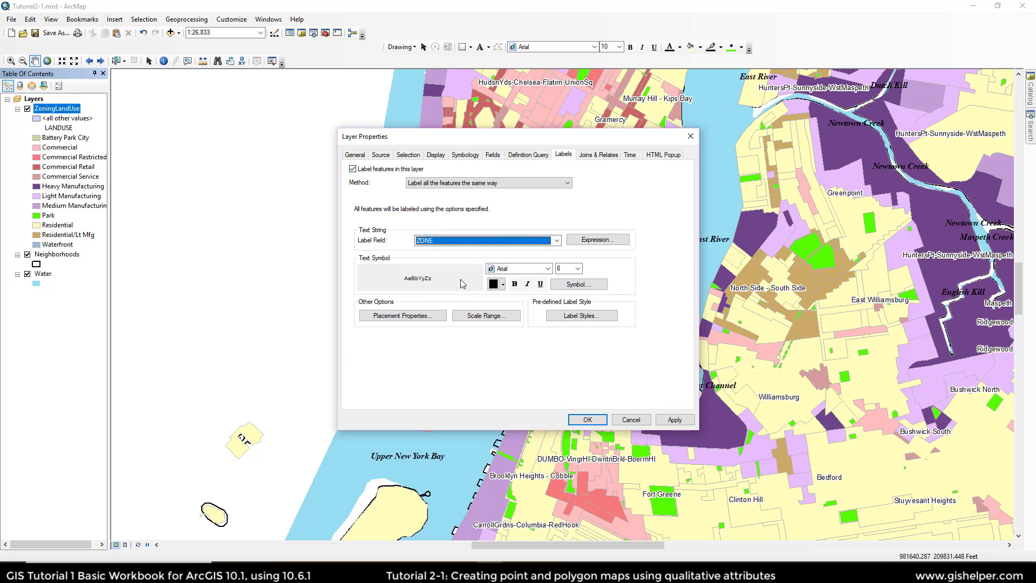
# Step: Set the ZoningLandUse label text to size 6 in Gray 50% and apply the label settings
pyautogui.click(578, 268)
pyautogui.scroll(1, 569, 289)
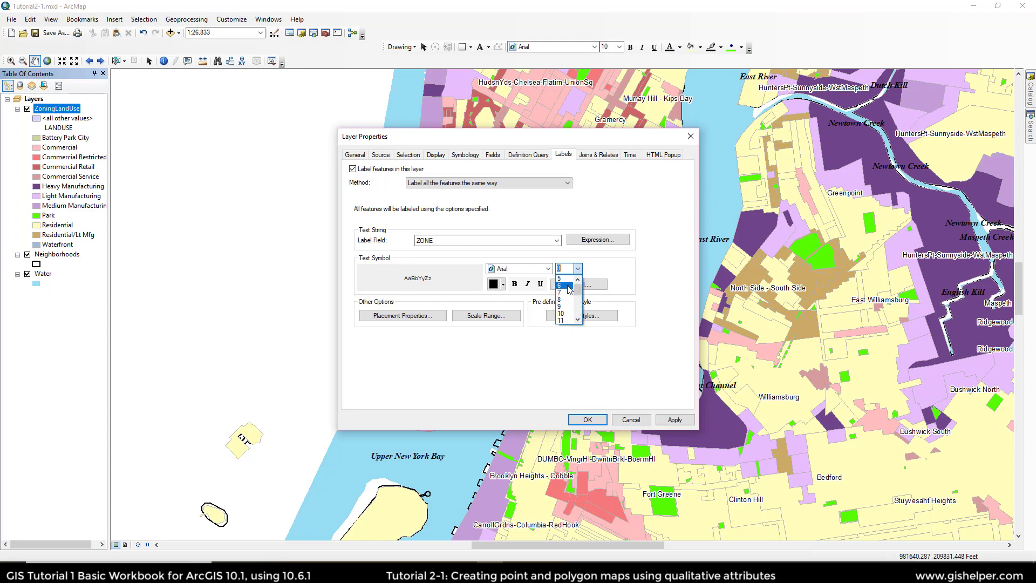
pyautogui.click(569, 289)
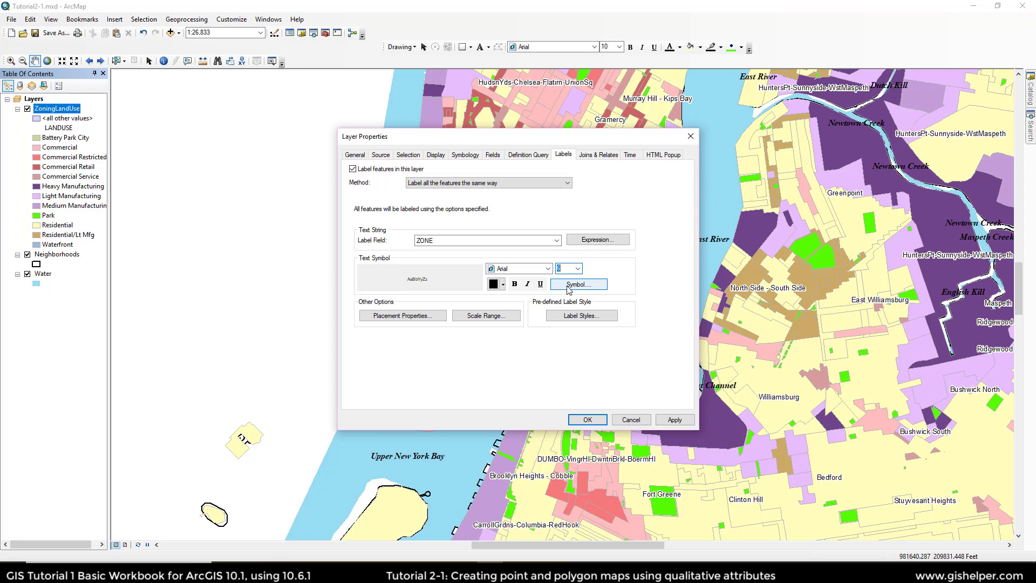
pyautogui.click(504, 284)
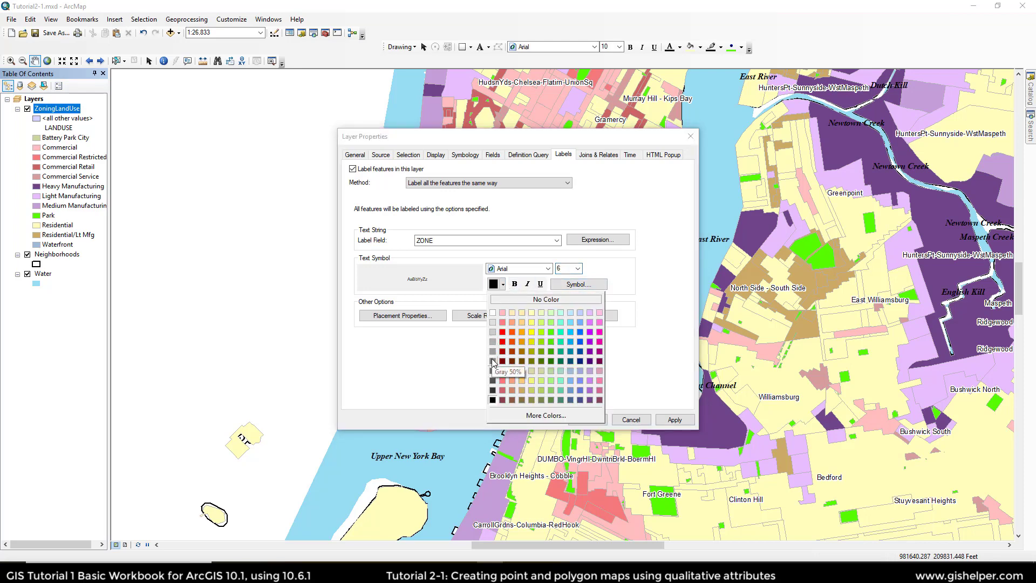
pyautogui.click(493, 361)
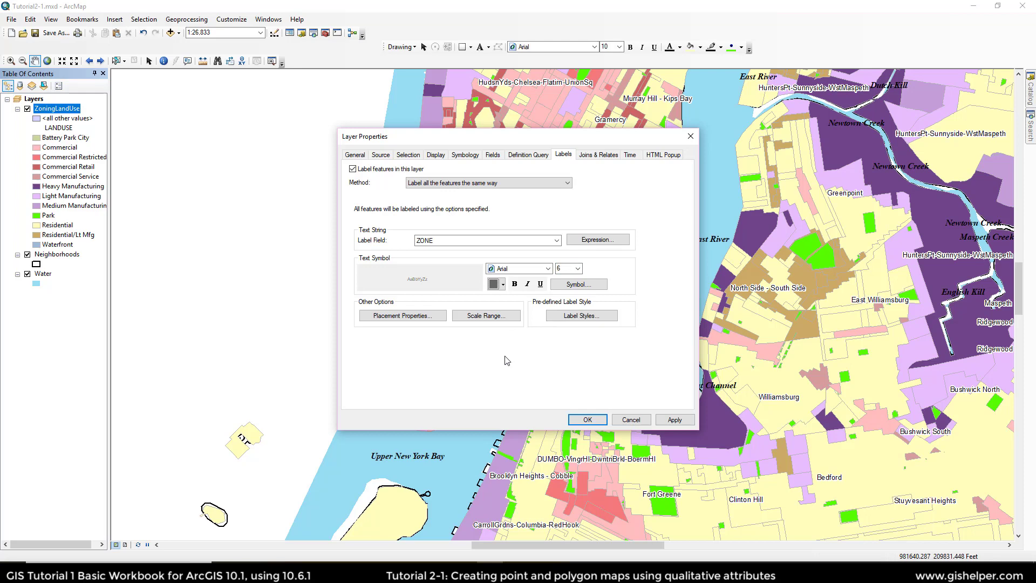
pyautogui.click(593, 420)
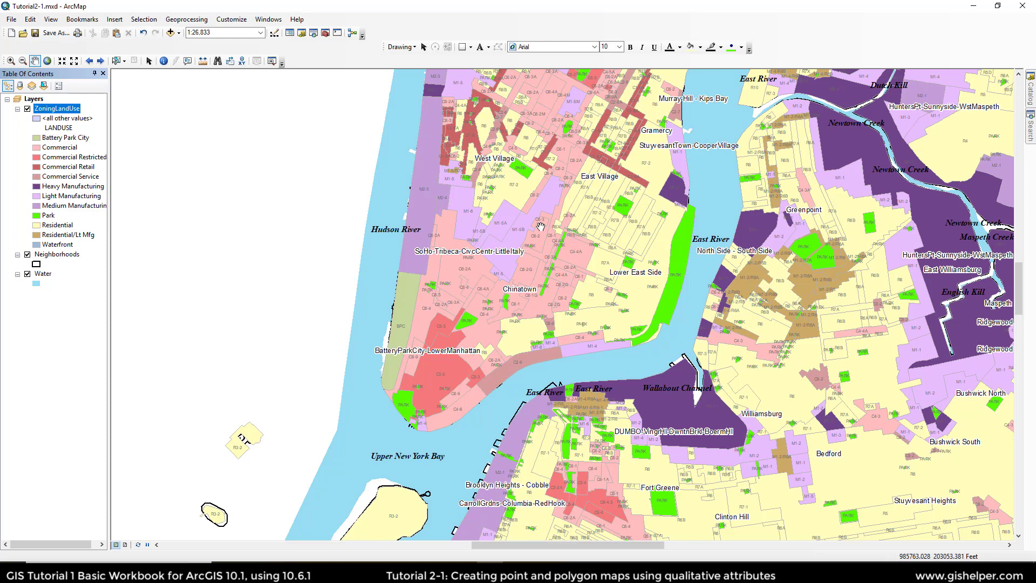
# Step: Open the symbol of the Park land-use category and add the Civic style to the available symbol styles
pyautogui.doubleClick(36, 216)
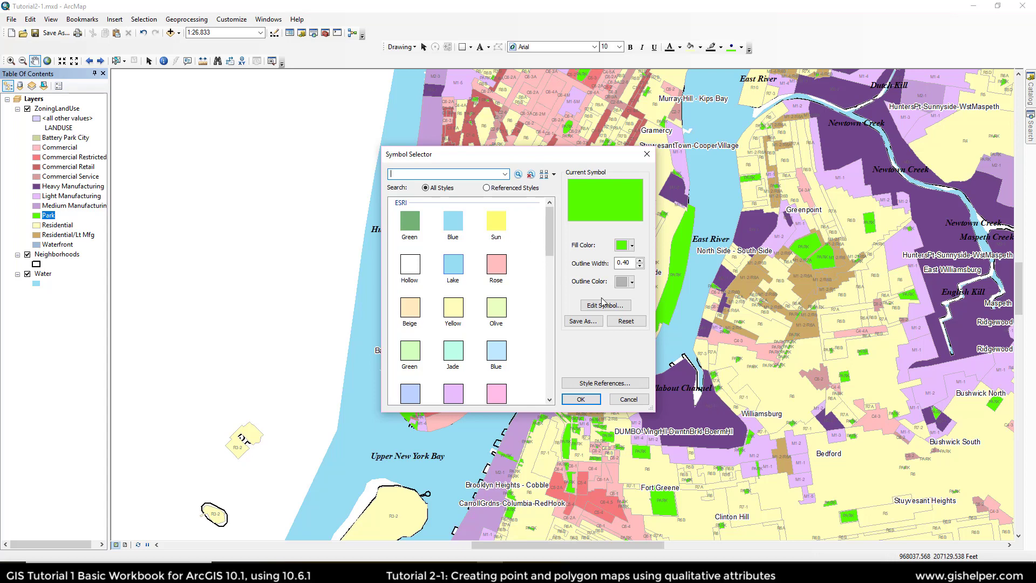
pyautogui.click(630, 390)
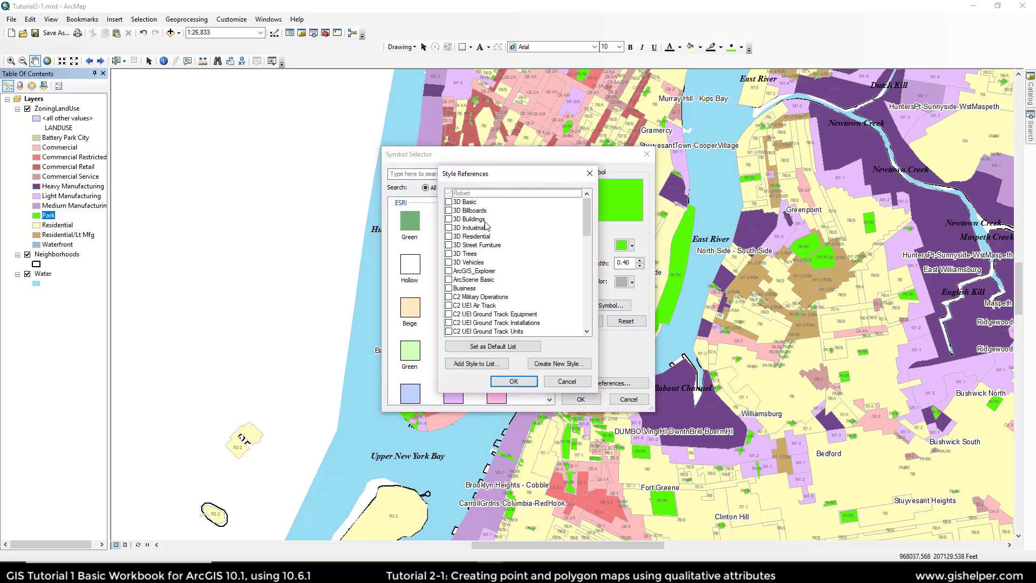
pyautogui.scroll(-4, 478, 278)
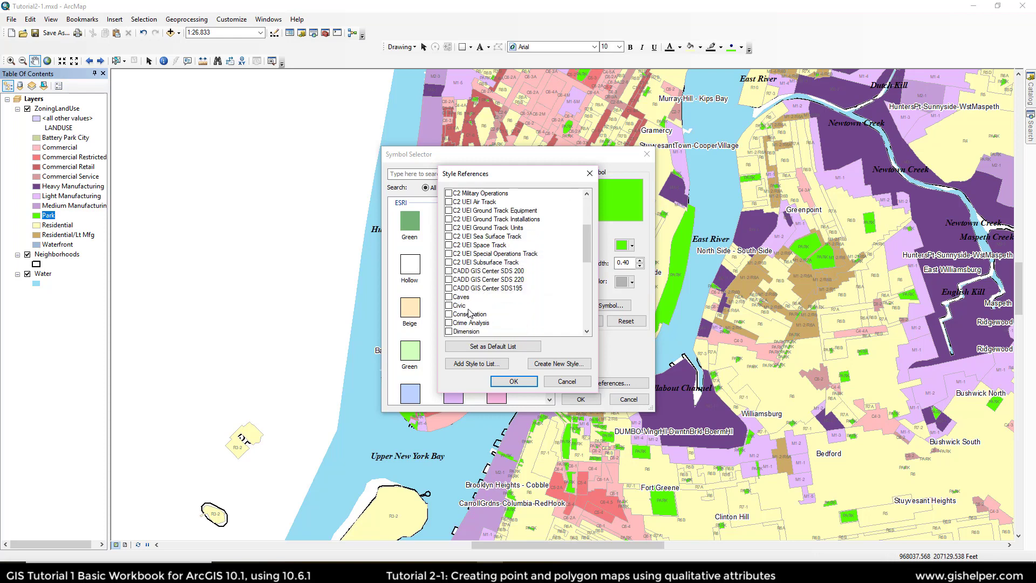
pyautogui.click(449, 305)
pyautogui.click(514, 381)
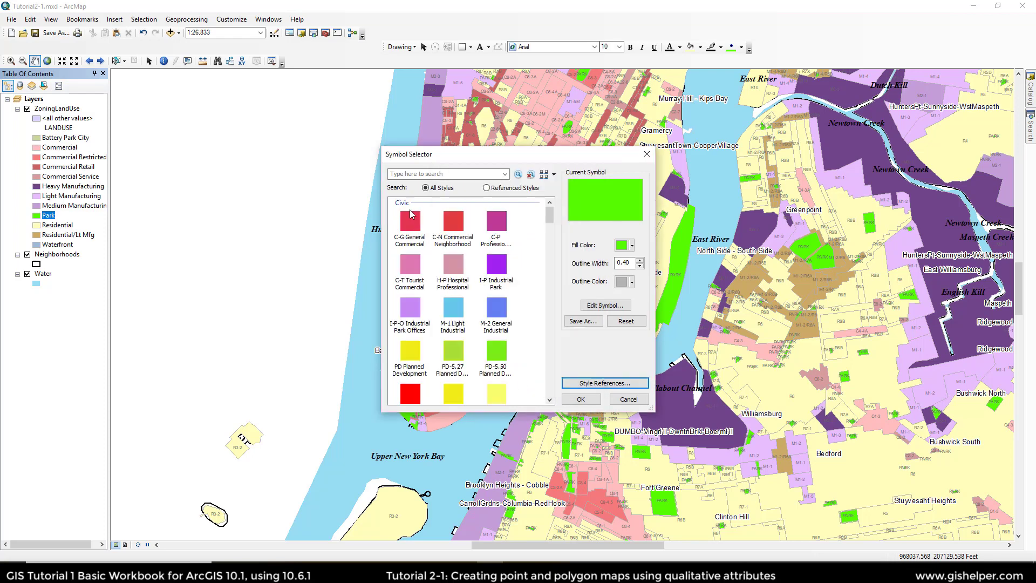
# Step: Browse the Civic style's fill symbols for zoning, ownership, park and prezone categories
pyautogui.scroll(-3, 438, 262)
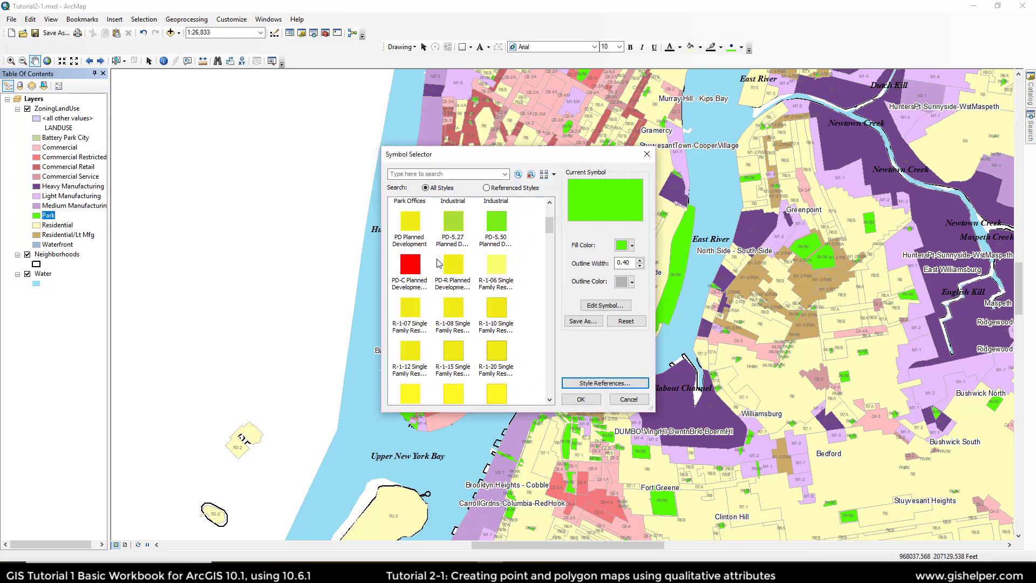
pyautogui.scroll(-8, 438, 263)
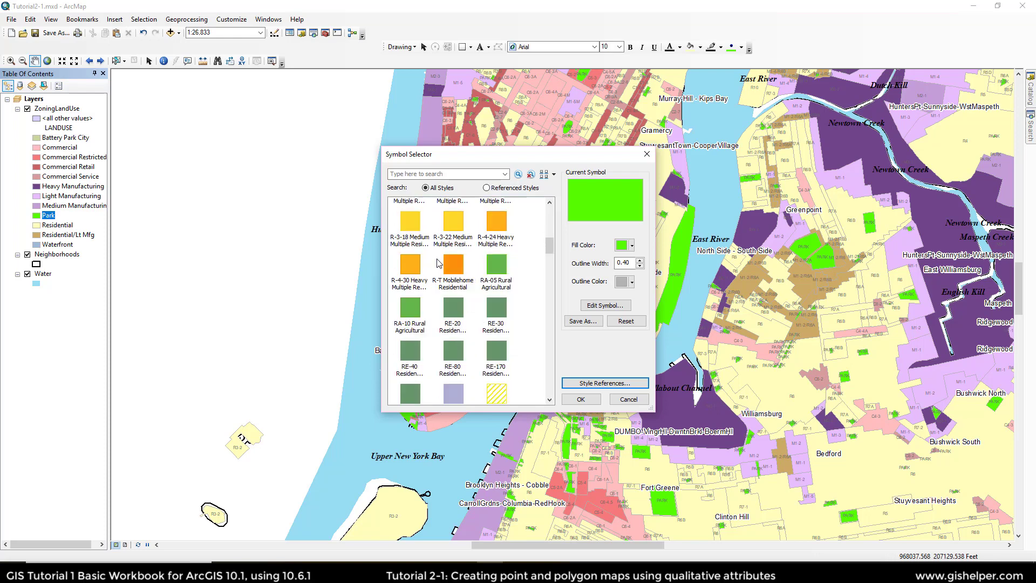
pyautogui.scroll(-5, 437, 263)
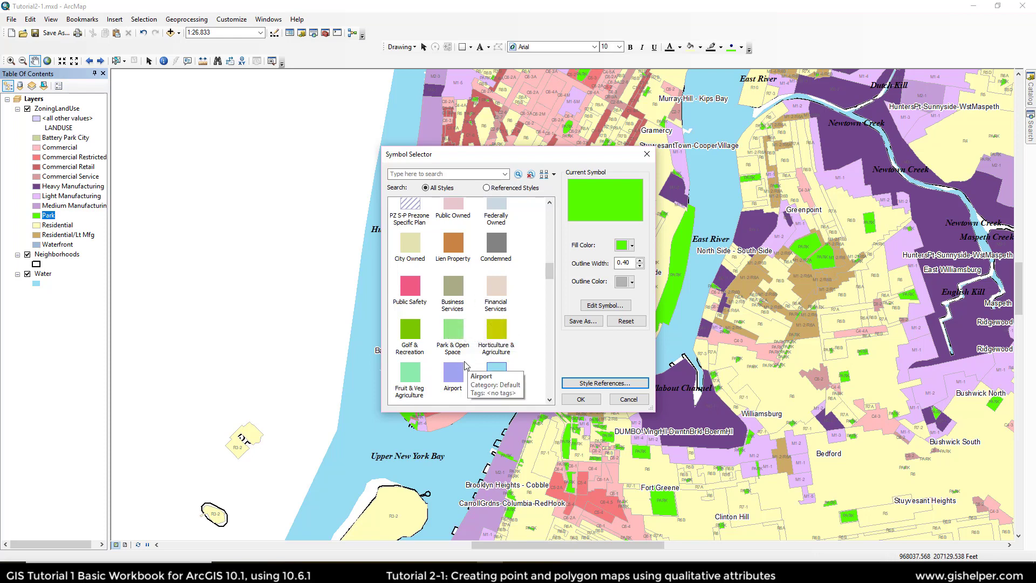
pyautogui.scroll(-3, 464, 365)
pyautogui.scroll(1, 456, 343)
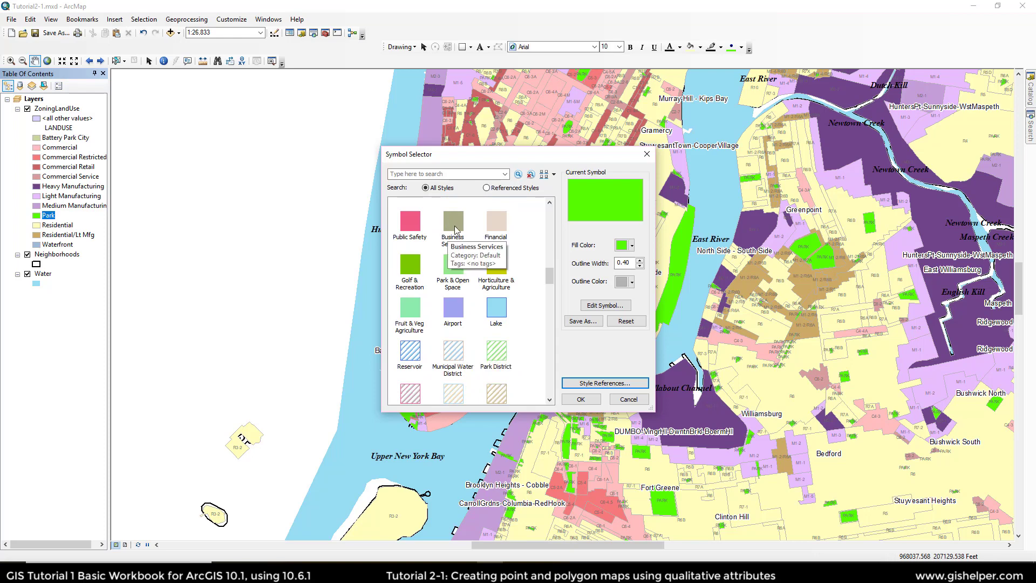
pyautogui.scroll(2, 452, 286)
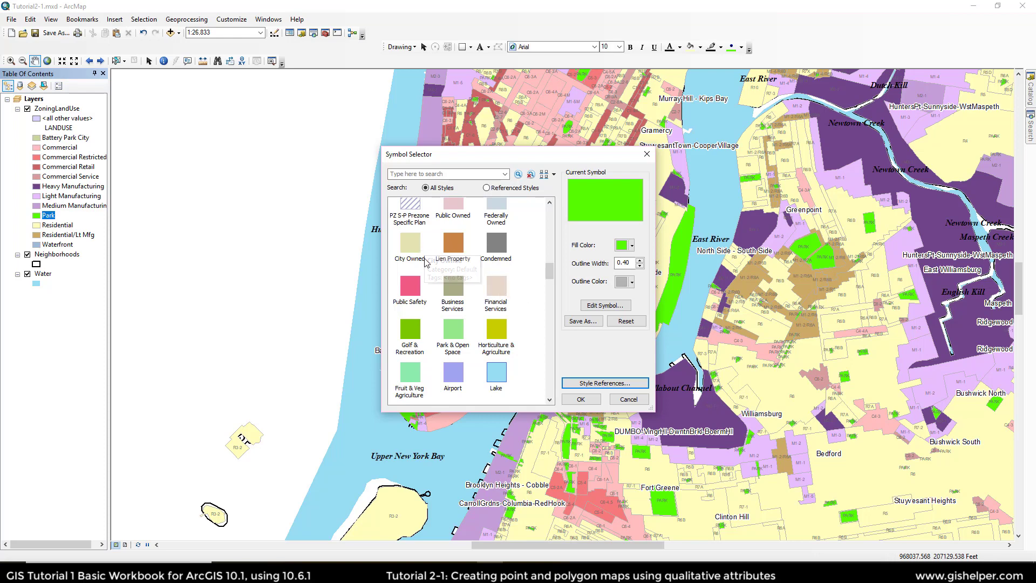
pyautogui.scroll(1, 450, 277)
pyautogui.scroll(3, 451, 277)
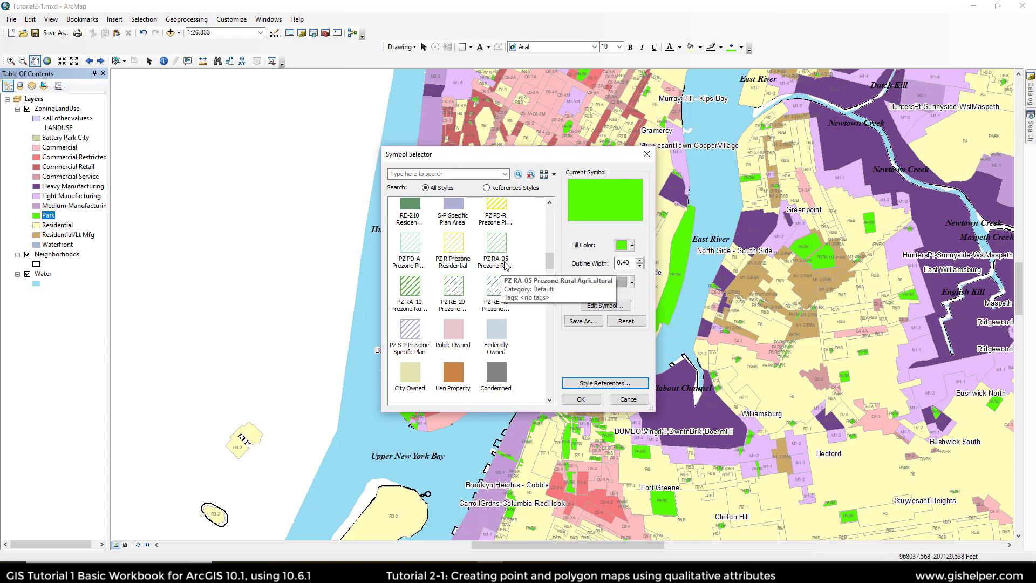
# Step: Remove the Civic style from the referenced symbol styles
pyautogui.click(595, 383)
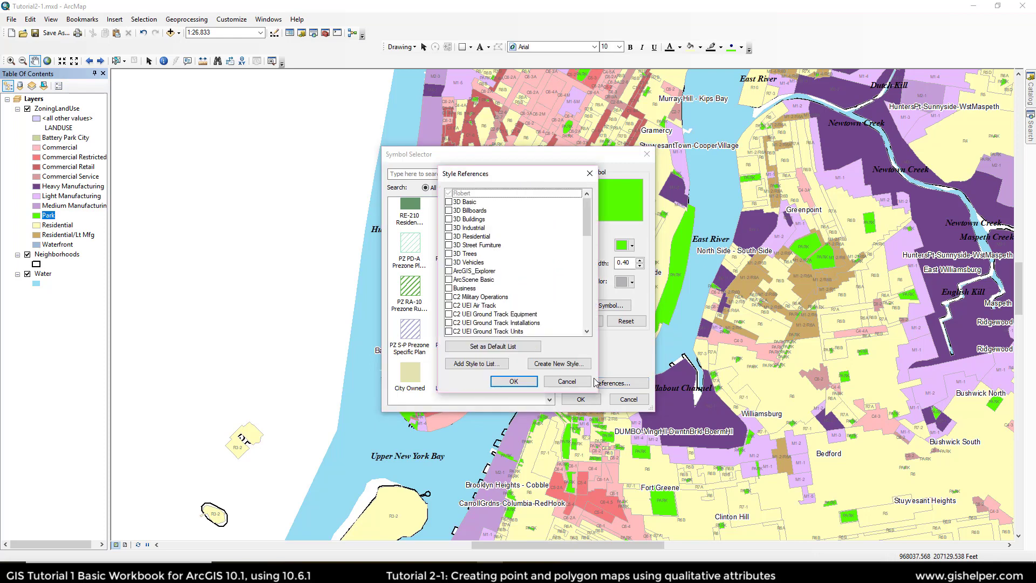
pyautogui.scroll(-5, 495, 249)
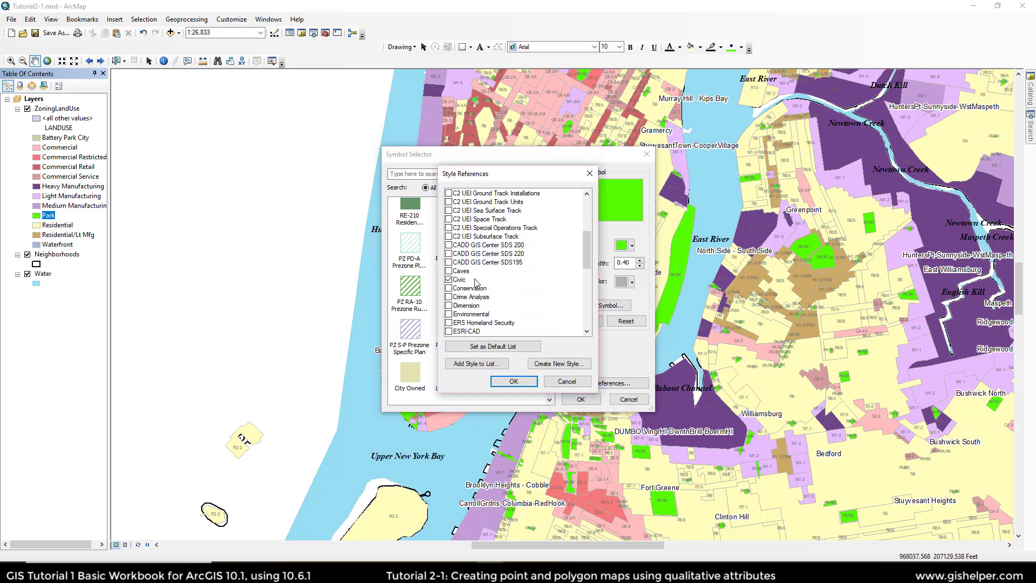
pyautogui.click(449, 280)
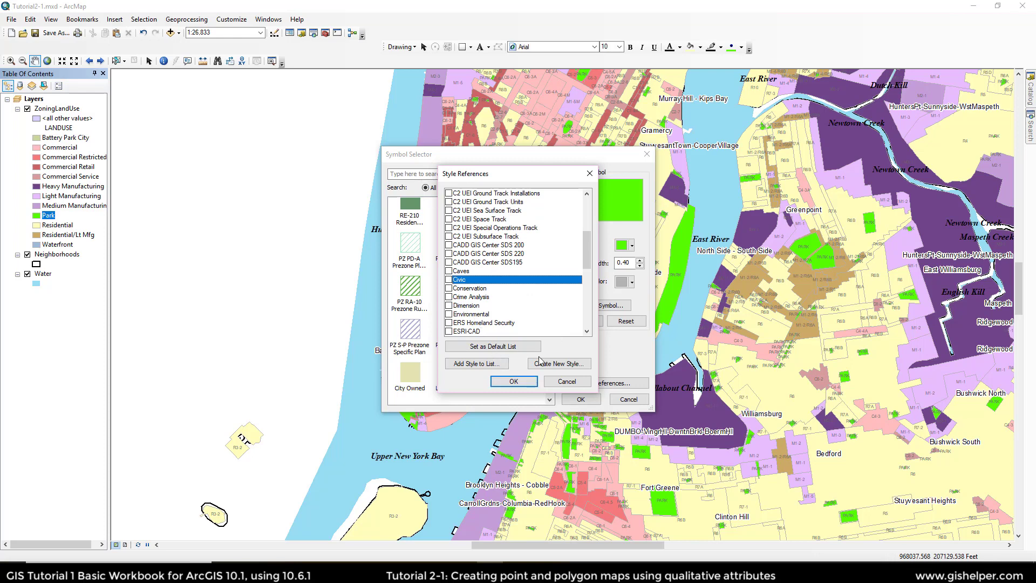
pyautogui.click(513, 383)
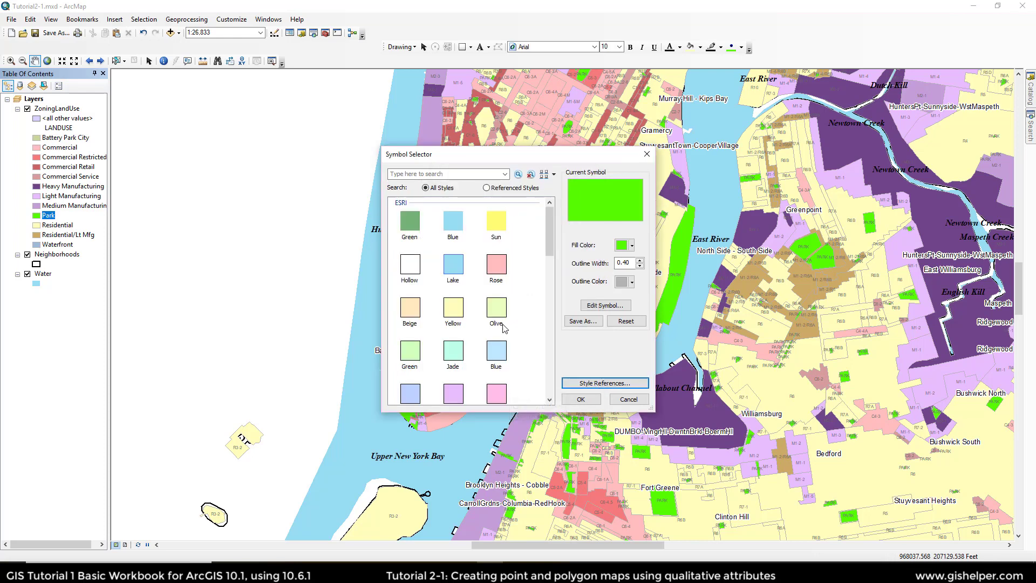
# Step: Search all symbol styles for "park", look through the matches, then clear the search and leave the Park symbol unchanged
pyautogui.click(471, 174)
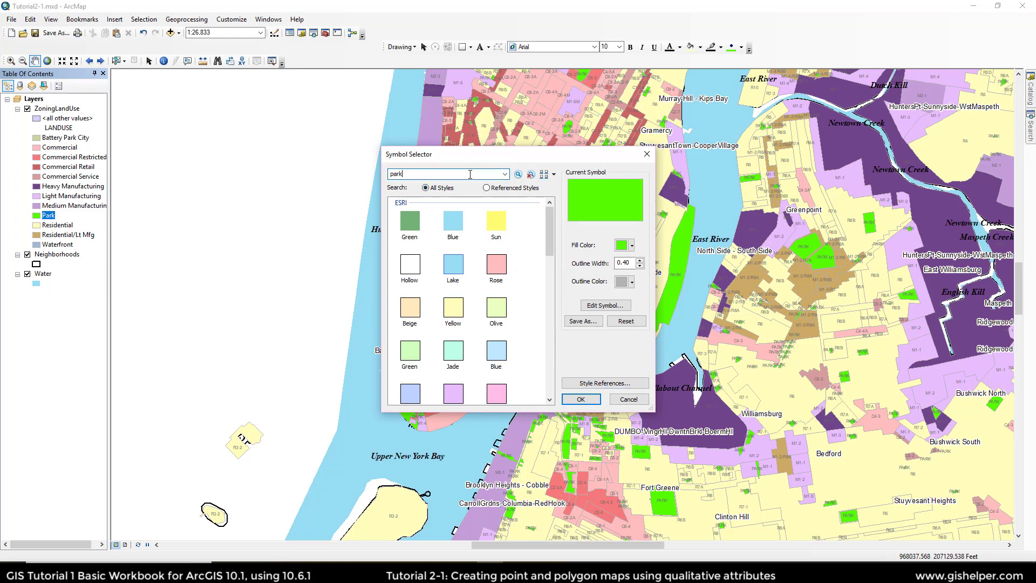
pyautogui.click(519, 174)
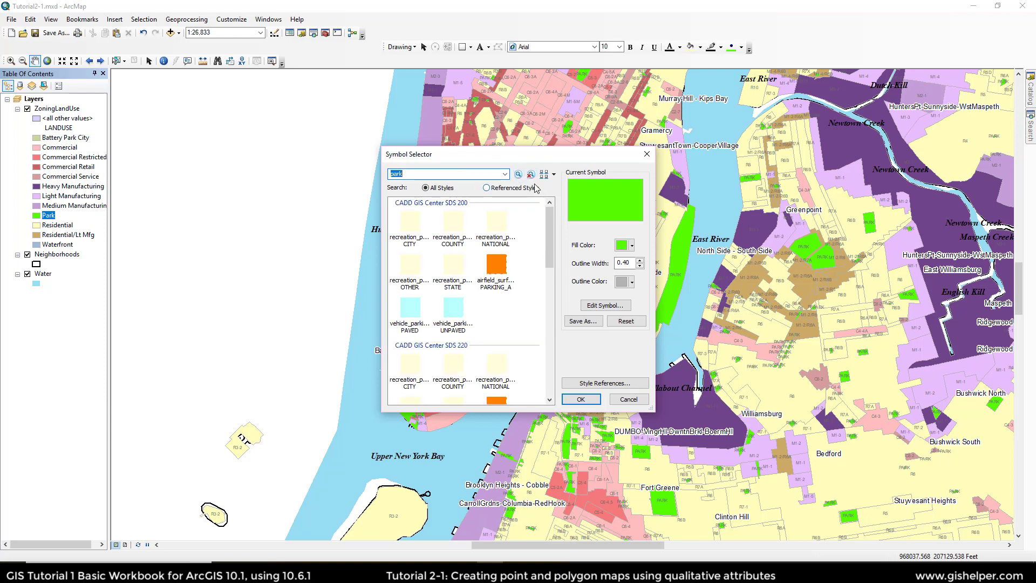
pyautogui.scroll(-3, 430, 249)
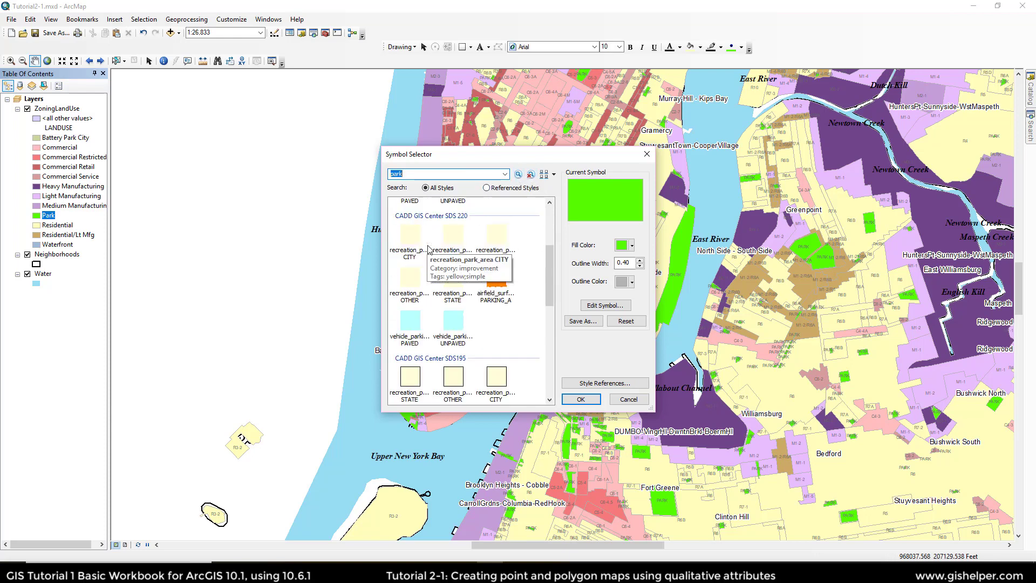
pyautogui.scroll(-4, 429, 249)
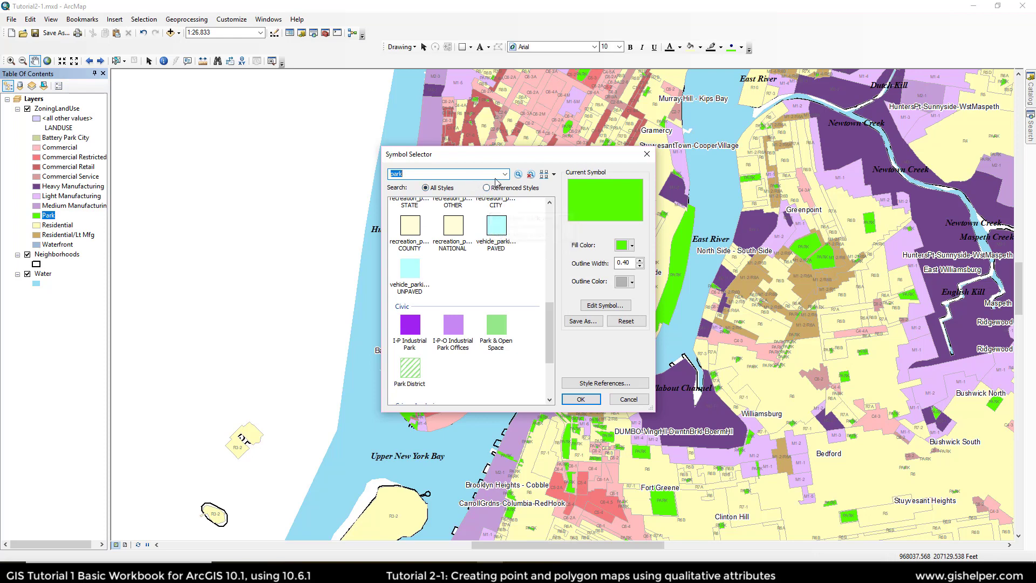
pyautogui.click(530, 176)
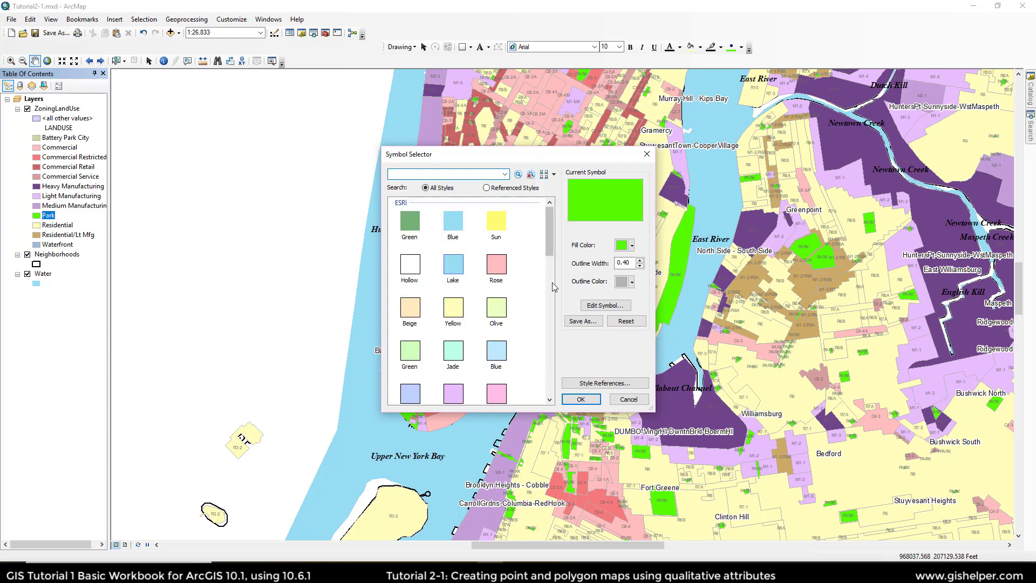
pyautogui.click(628, 400)
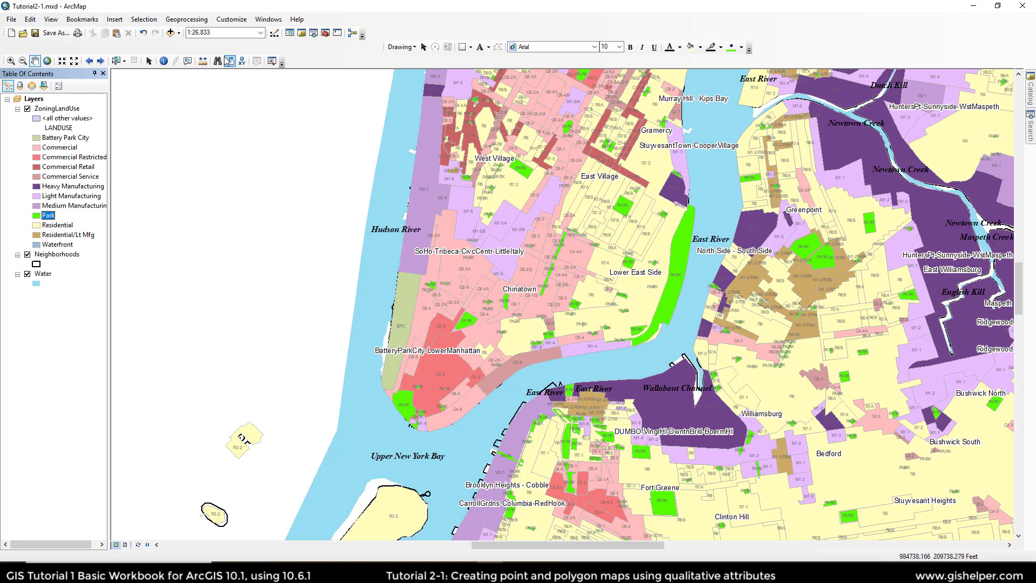
# Step: Add the Facilities feature class from NYC.gdb to the map
pyautogui.click(171, 32)
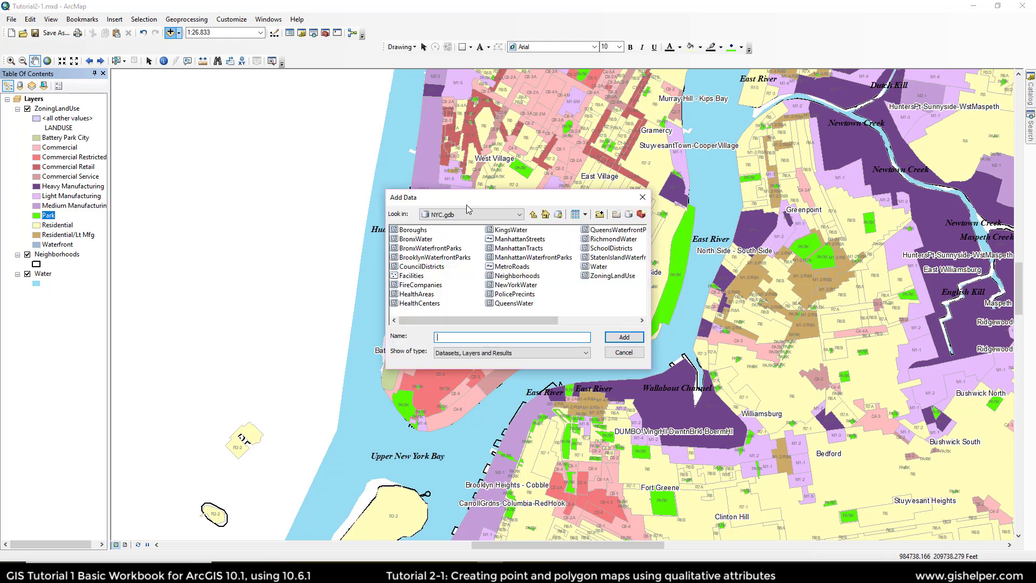
pyautogui.click(415, 276)
pyautogui.click(631, 338)
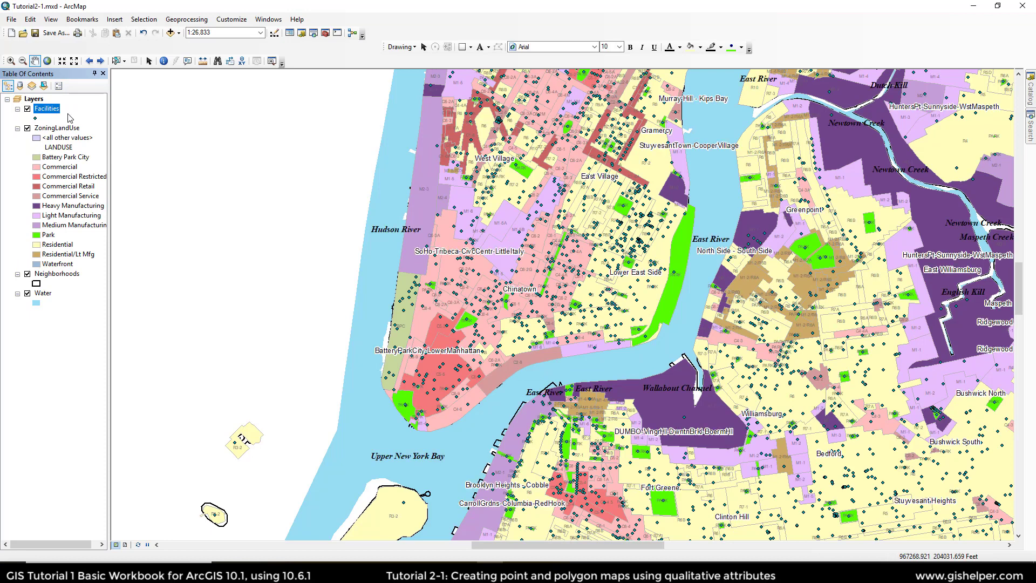
# Step: Start a definition query on the Facilities layer with "FACILITY_T =" and list the field's unique values
pyautogui.doubleClick(47, 109)
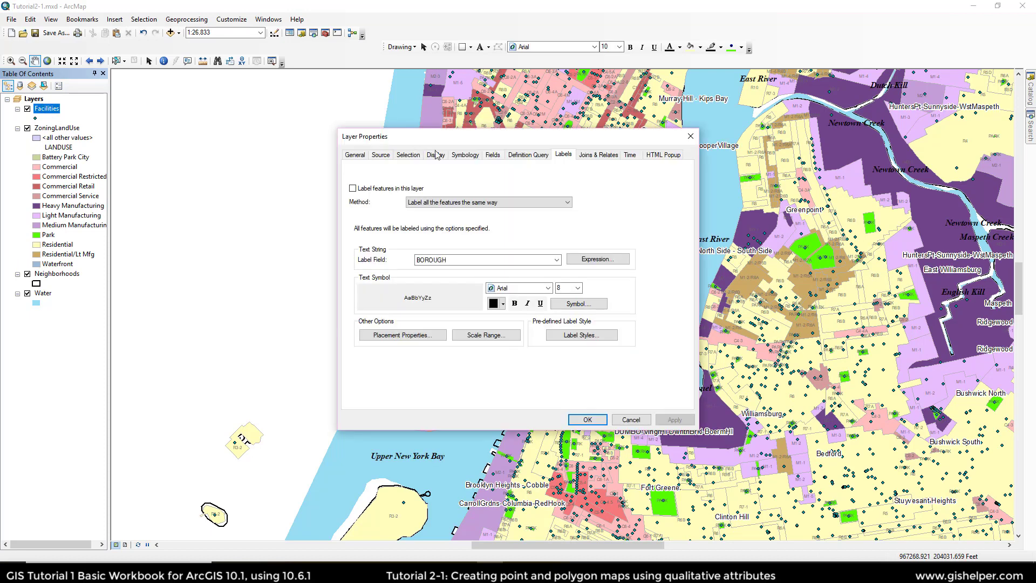
pyautogui.click(529, 155)
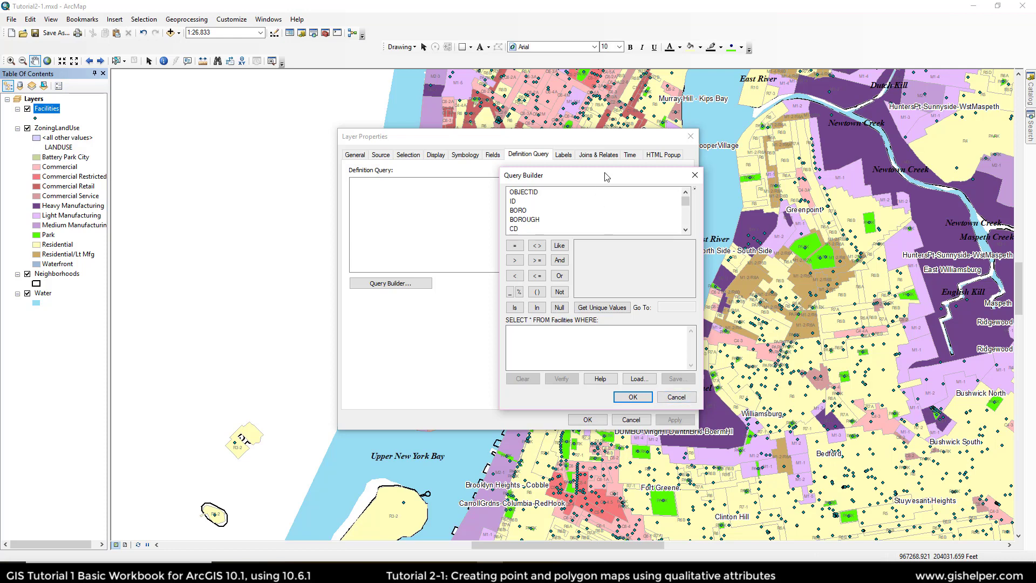
pyautogui.moveTo(606, 176); pyautogui.dragTo(517, 165)
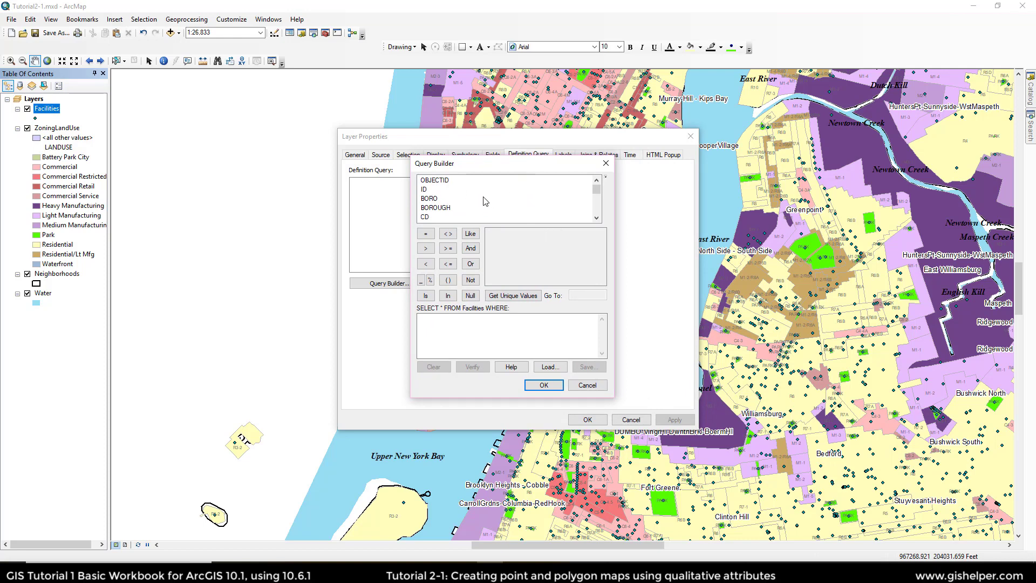
pyautogui.scroll(-3, 447, 201)
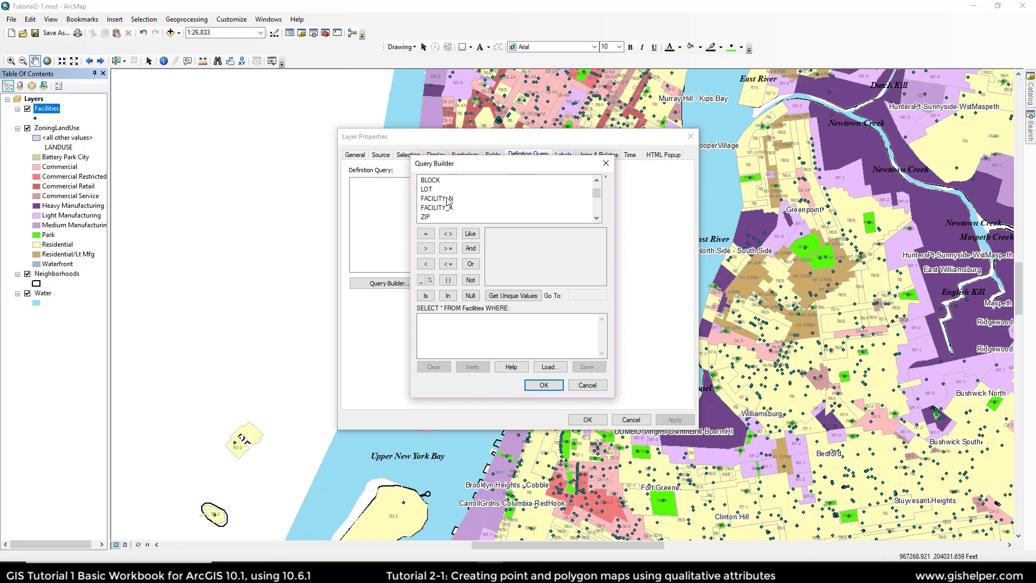
pyautogui.scroll(3, 466, 202)
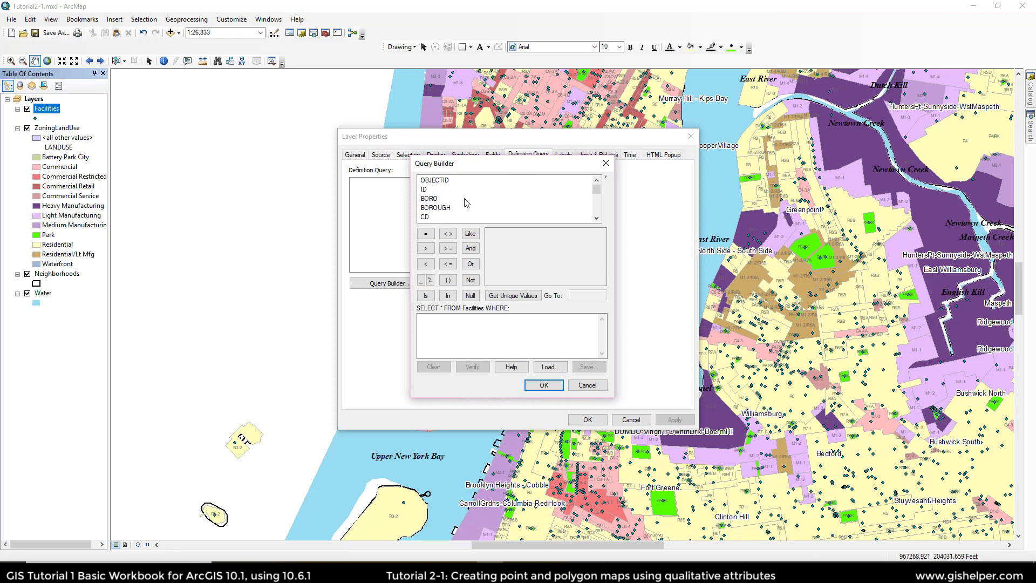
pyautogui.scroll(-3, 466, 203)
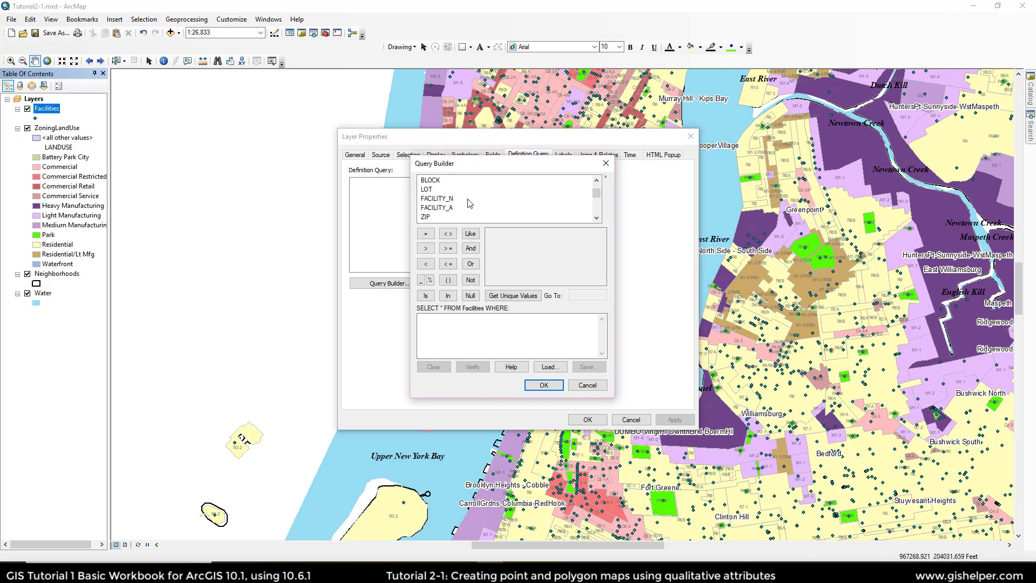
pyautogui.scroll(-1, 459, 206)
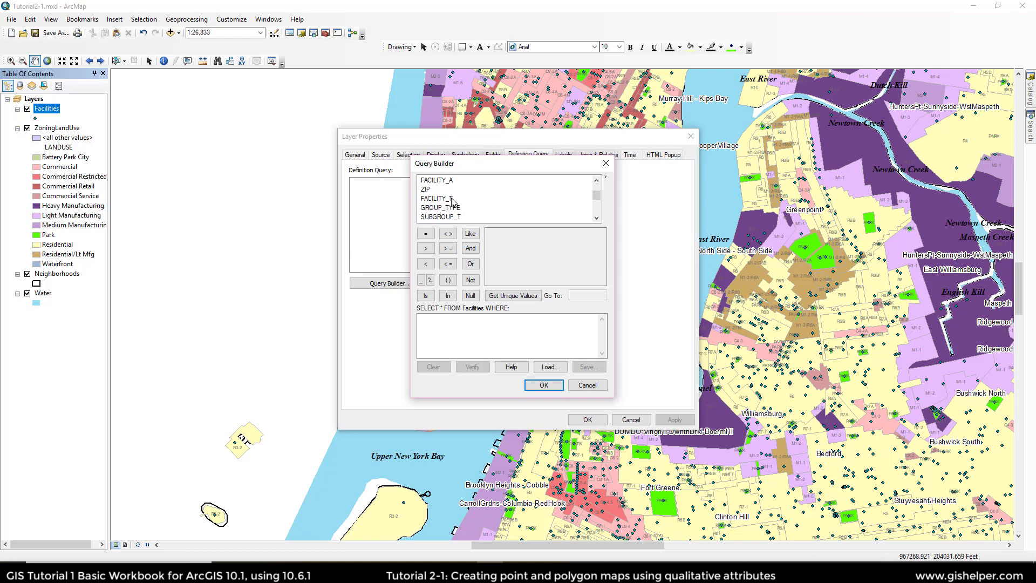
pyautogui.click(451, 199)
pyautogui.doubleClick(452, 199)
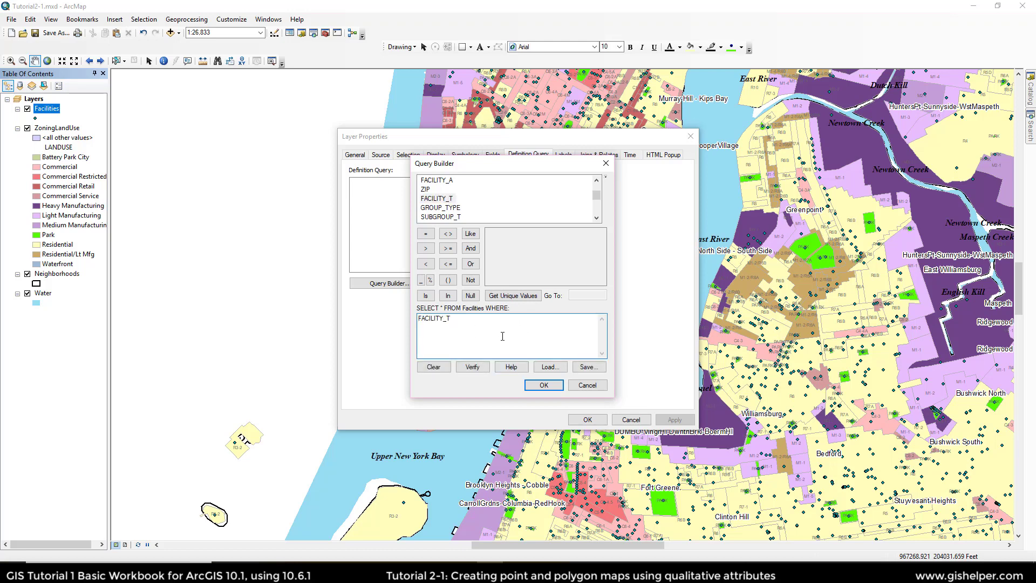
pyautogui.click(427, 234)
pyautogui.click(516, 298)
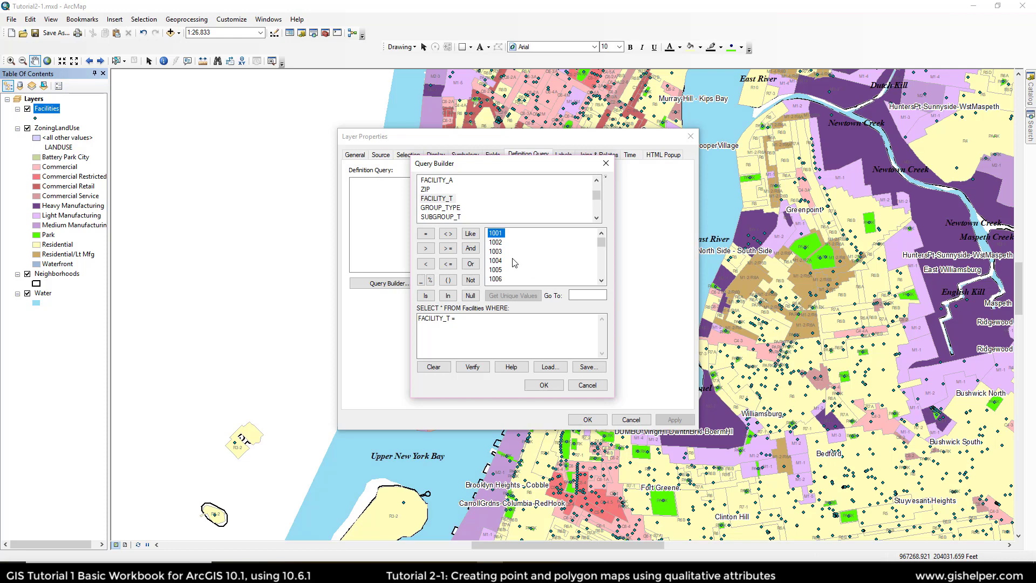
# Step: Find the unique values starting with 49 and complete the first condition as FACILITY_T = 4901
pyautogui.scroll(-10, 532, 270)
pyautogui.scroll(-6, 532, 270)
pyautogui.scroll(-2, 532, 268)
pyautogui.scroll(-2, 512, 255)
pyautogui.scroll(4, 513, 255)
pyautogui.moveTo(603, 265); pyautogui.dragTo(603, 240)
pyautogui.click(581, 294)
pyautogui.write('49')
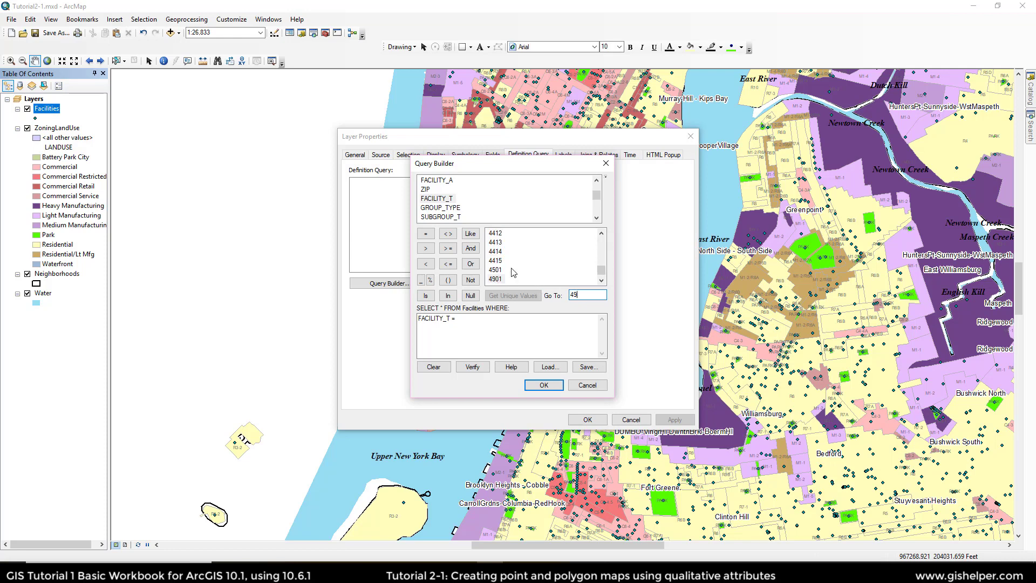
pyautogui.scroll(-1, 514, 274)
pyautogui.click(497, 251)
pyautogui.doubleClick(497, 251)
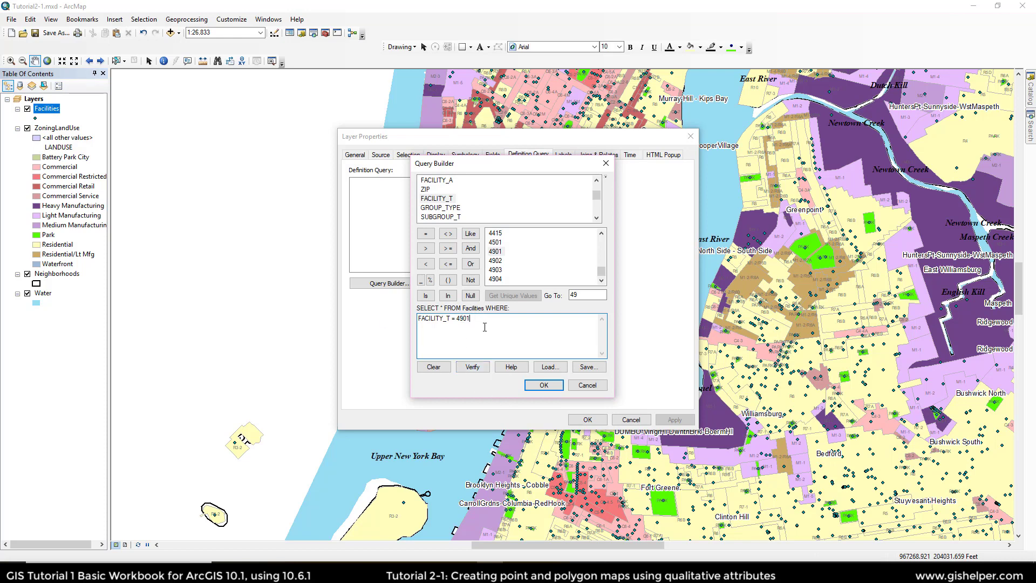
# Step: Extend the query expression with OR conditions for FACILITY_T = 4902 and FACILITY_T = 4903
pyautogui.click(470, 264)
pyautogui.doubleClick(447, 199)
pyautogui.click(426, 234)
pyautogui.doubleClick(497, 262)
pyautogui.click(471, 265)
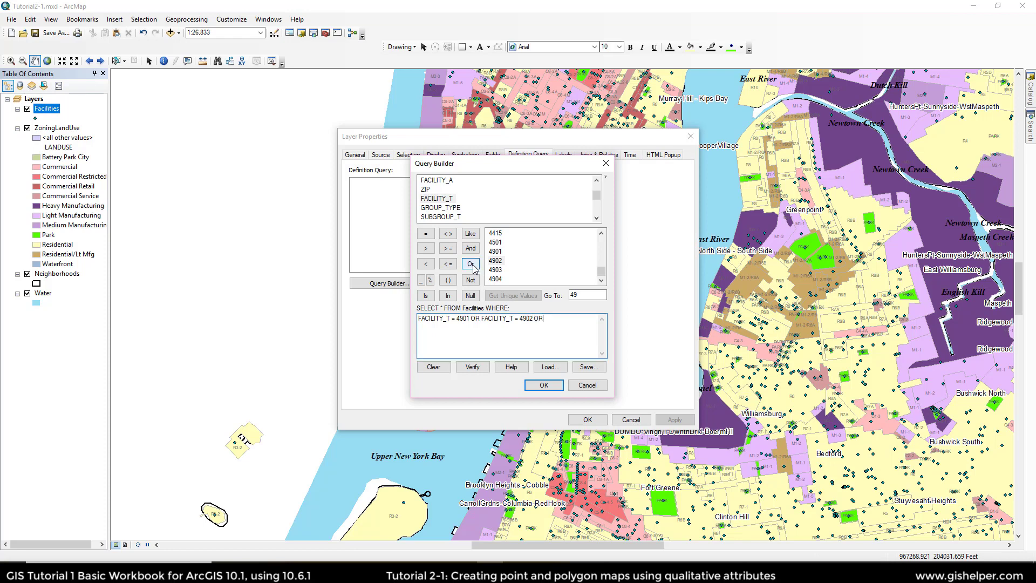
pyautogui.doubleClick(438, 199)
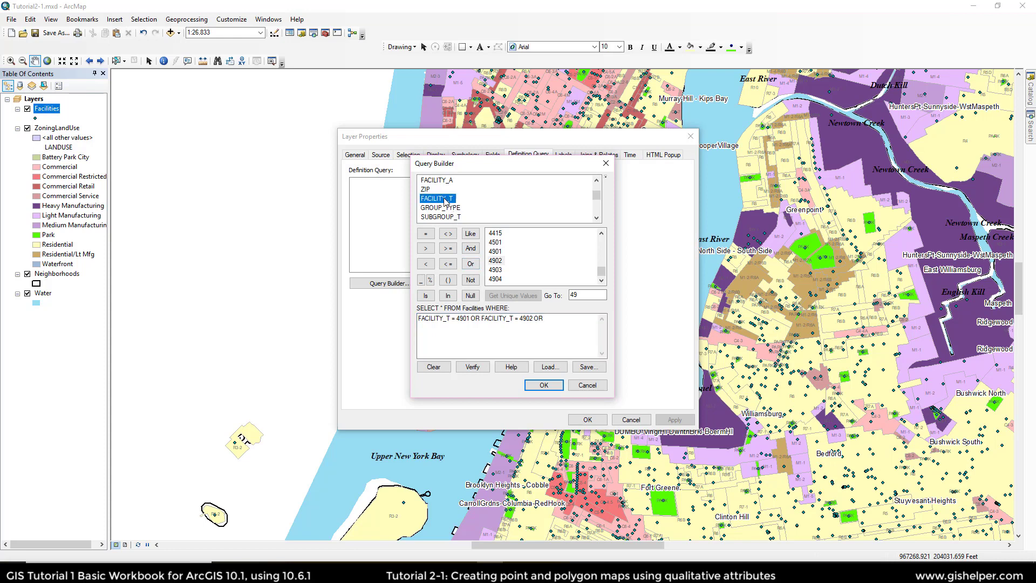
pyautogui.click(426, 234)
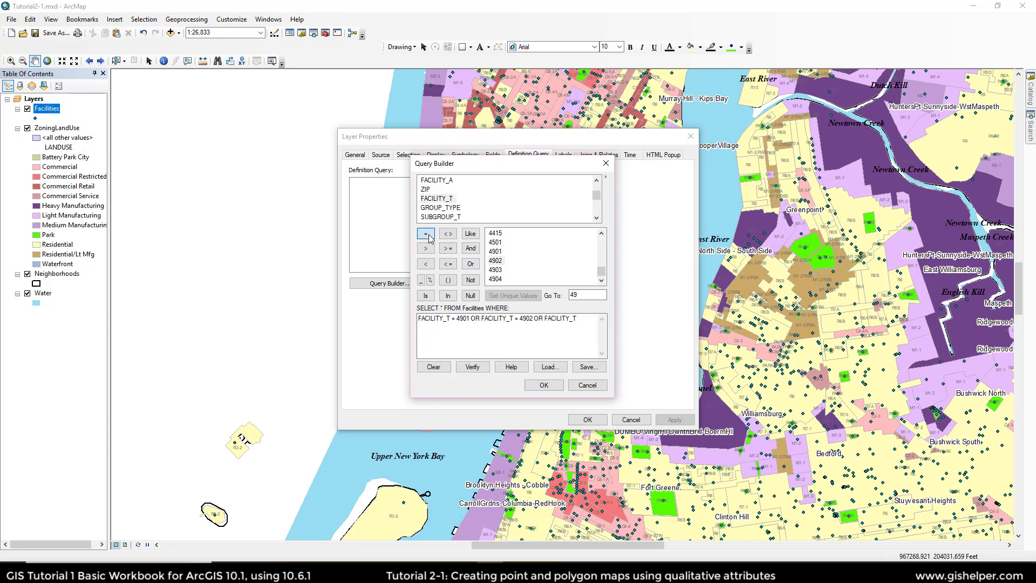
pyautogui.doubleClick(500, 270)
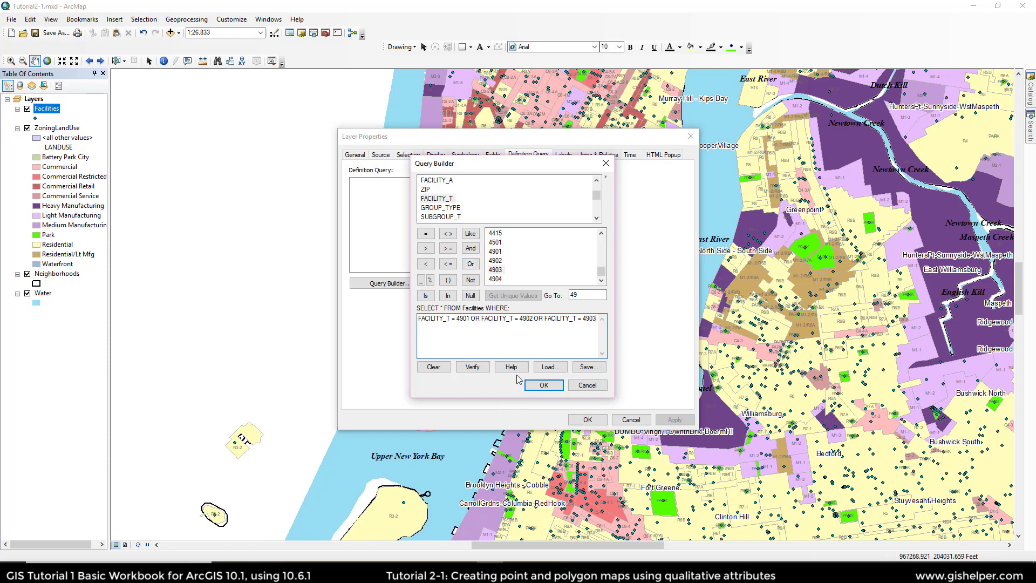
# Step: Accept the query expression, apply it to the Facilities layer and close the layer properties
pyautogui.click(551, 386)
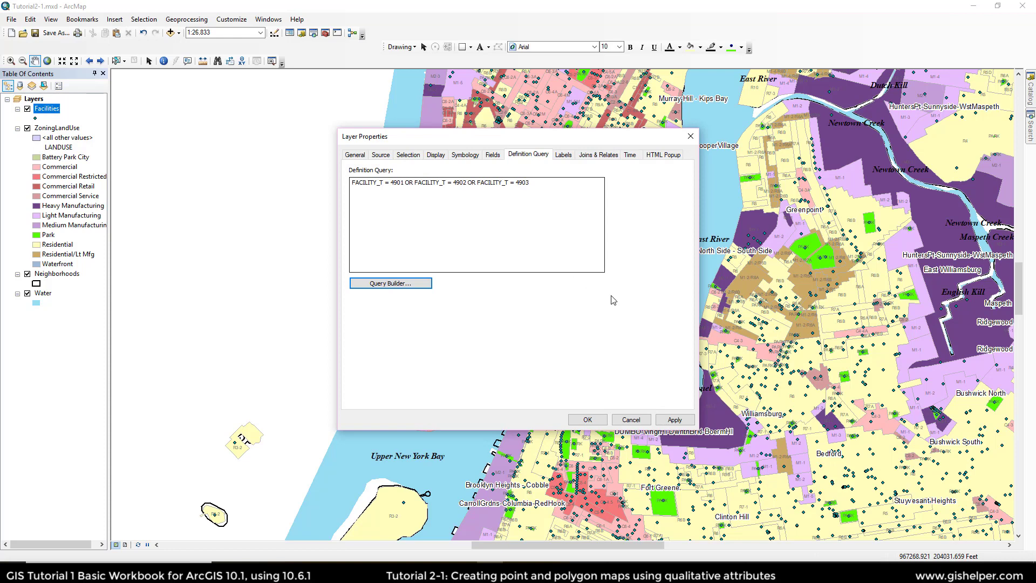
pyautogui.click(673, 420)
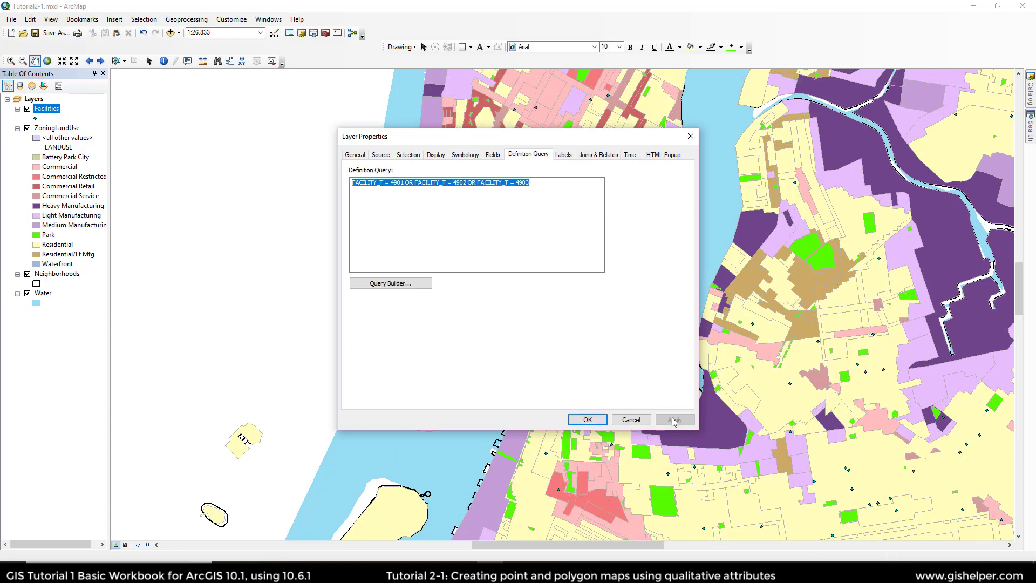
pyautogui.moveTo(594, 142)
pyautogui.mouseDown()
pyautogui.moveTo(360, 130)
pyautogui.moveTo(588, 160)
pyautogui.mouseUp()
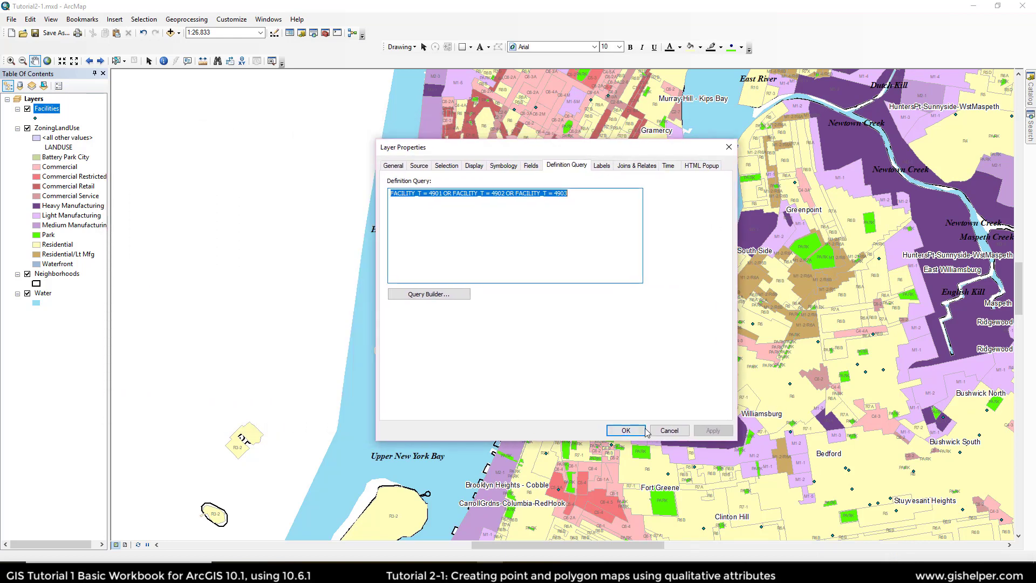
pyautogui.click(624, 435)
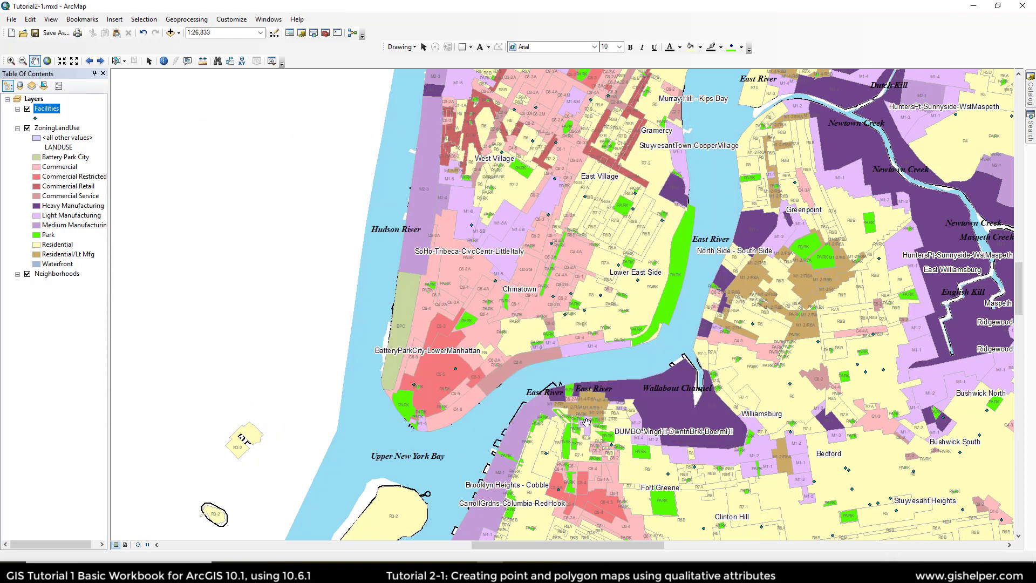
# Step: Check the number of records in the filtered Facilities attribute table and close the table
pyautogui.rightClick(37, 109)
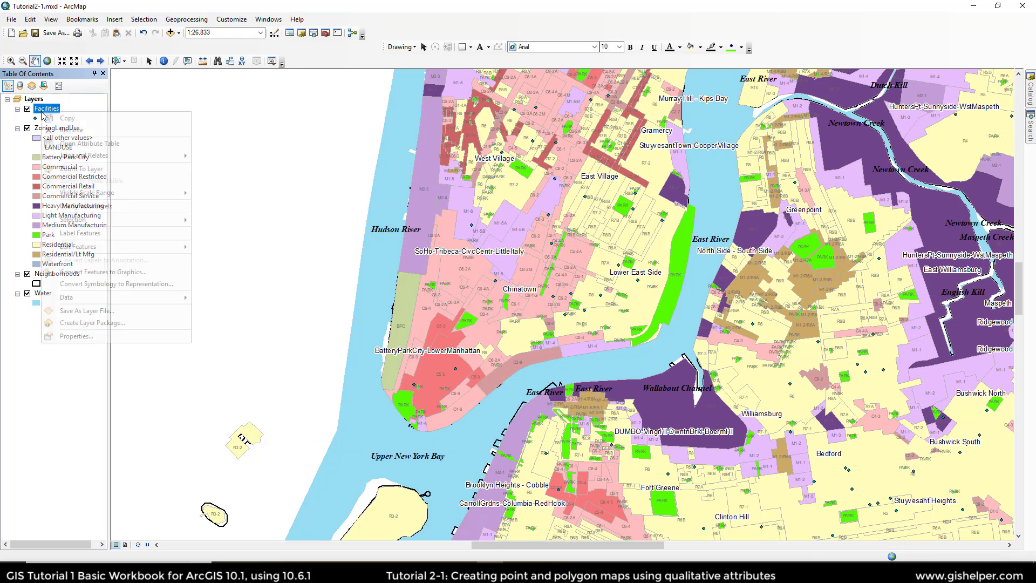
pyautogui.click(82, 145)
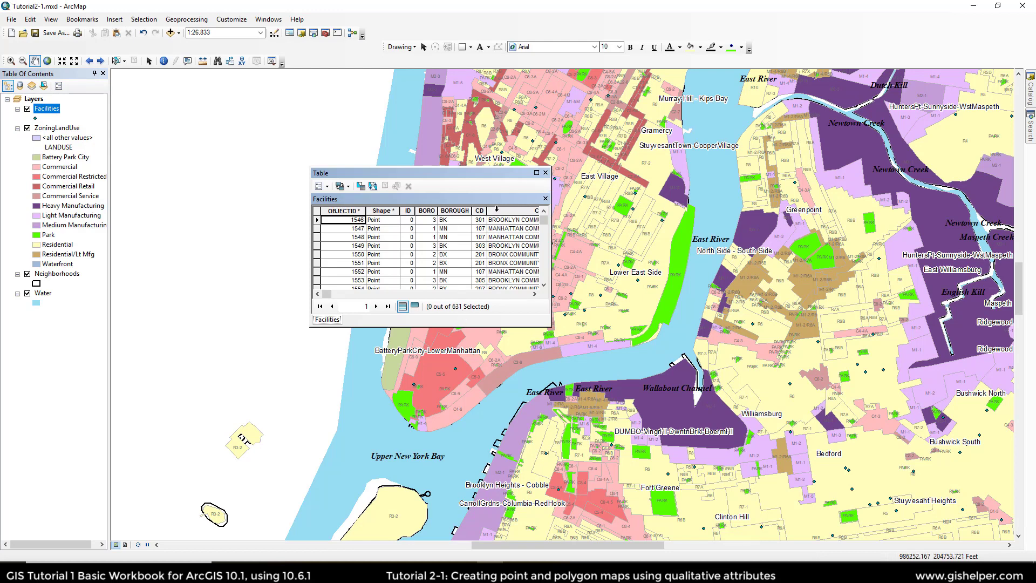
pyautogui.click(545, 173)
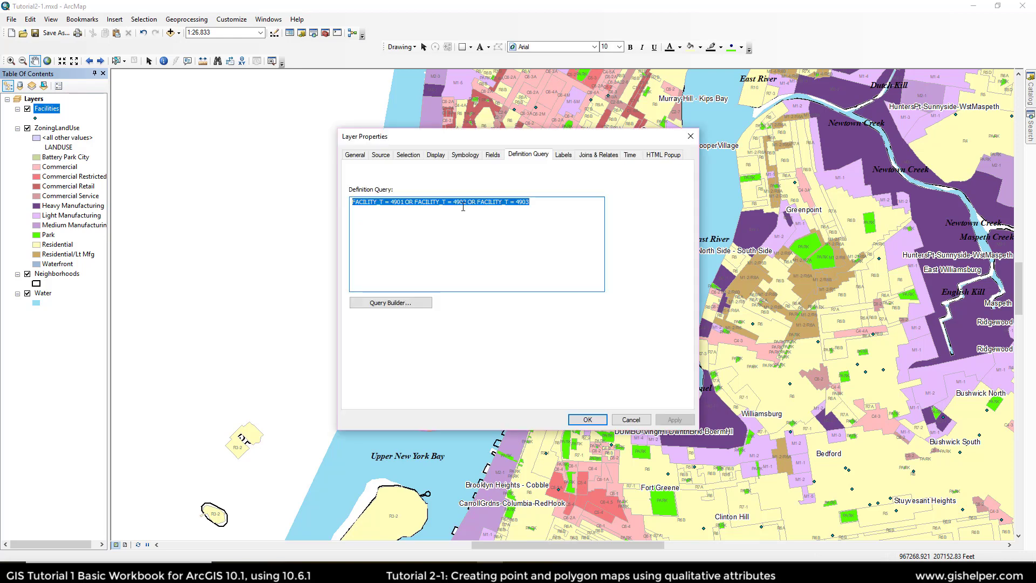
# Step: Delete the definition query expression from the Facilities layer and confirm the layer properties
pyautogui.rightClick(463, 207)
pyautogui.click(506, 267)
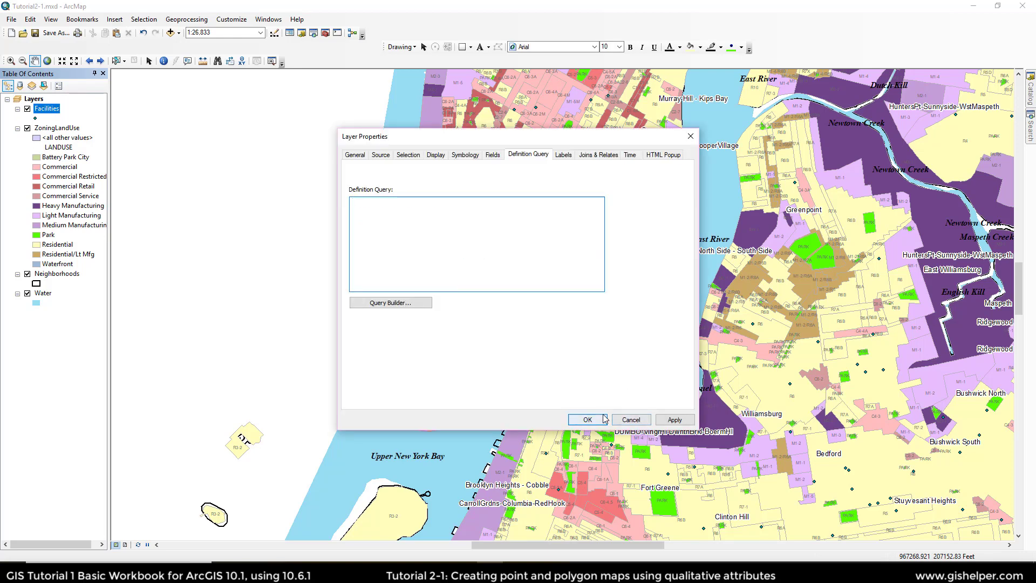
pyautogui.click(587, 420)
# Step: Check the record count of the unfiltered Facilities layer in its attribute table and close the table
pyautogui.rightClick(52, 110)
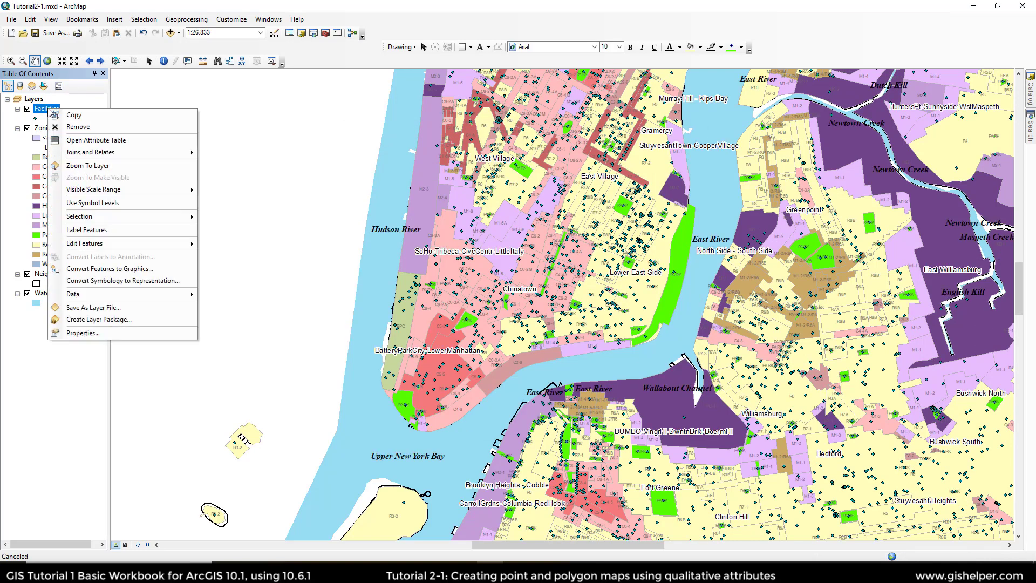
pyautogui.click(86, 140)
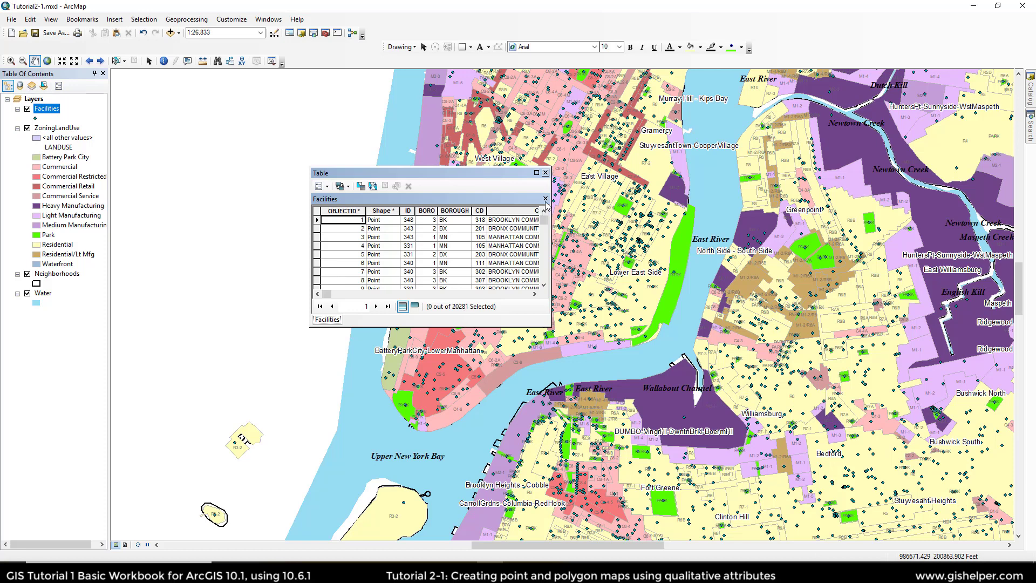
pyautogui.click(546, 172)
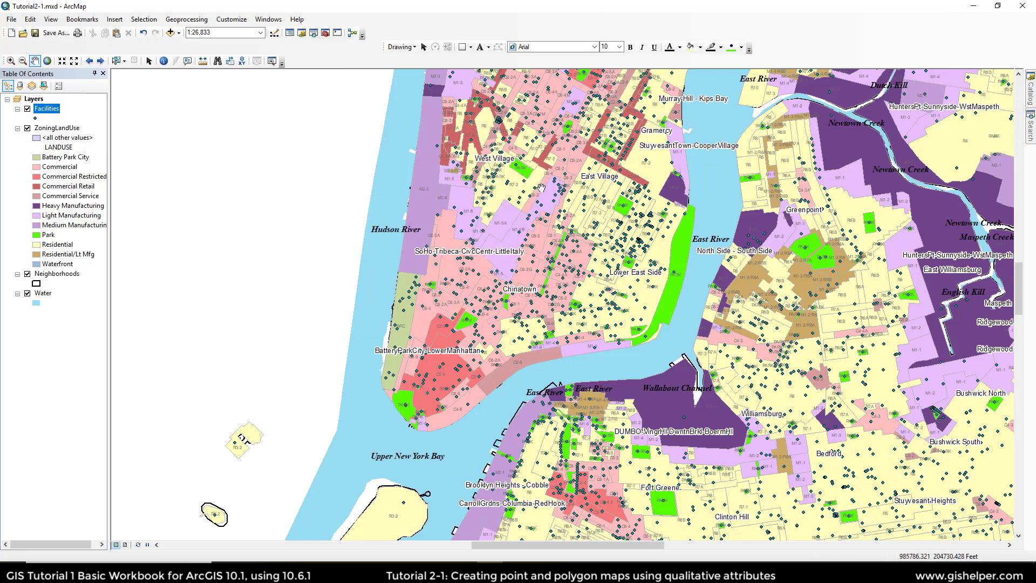
# Step: Start a new definition query for the Facilities layer with the expression "FACILITY_T IN ("
pyautogui.doubleClick(44, 108)
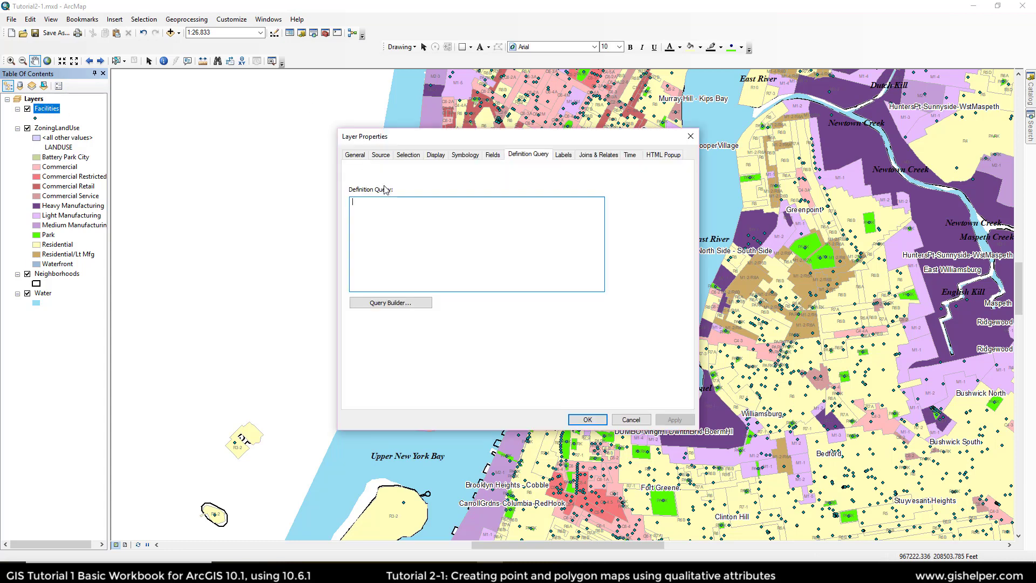
pyautogui.click(412, 303)
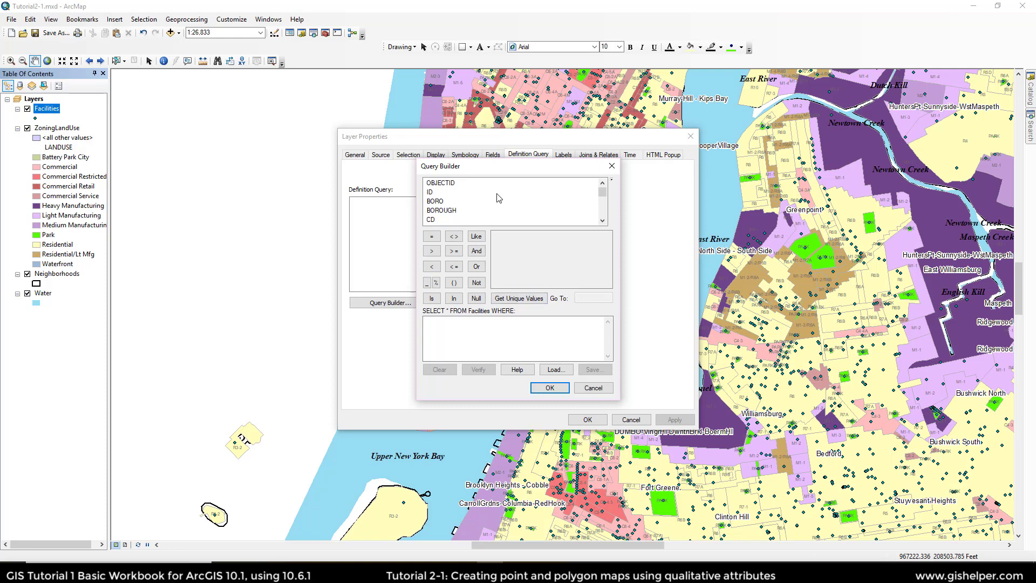
pyautogui.scroll(-2, 498, 198)
pyautogui.scroll(-1, 498, 198)
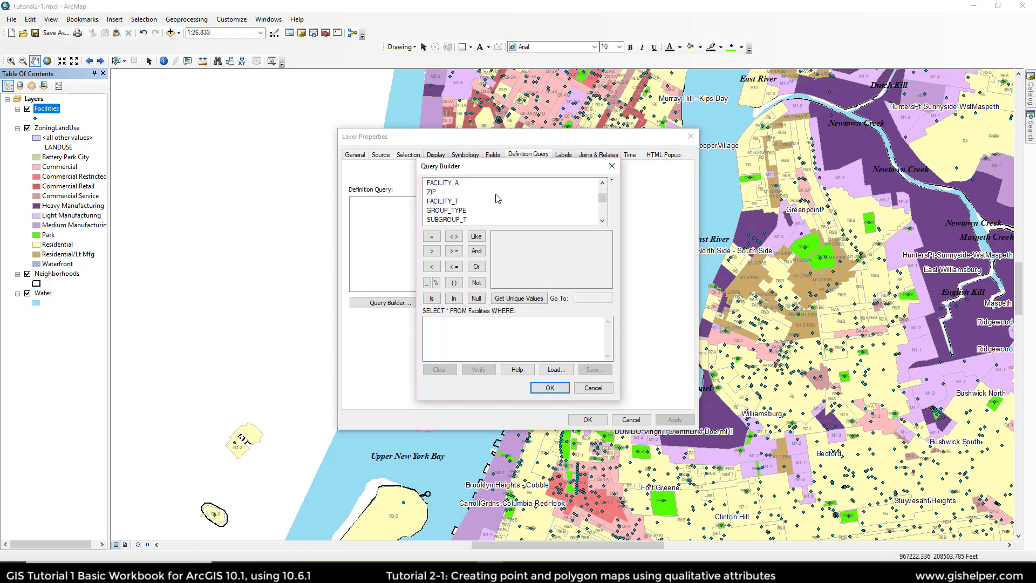
pyautogui.doubleClick(449, 202)
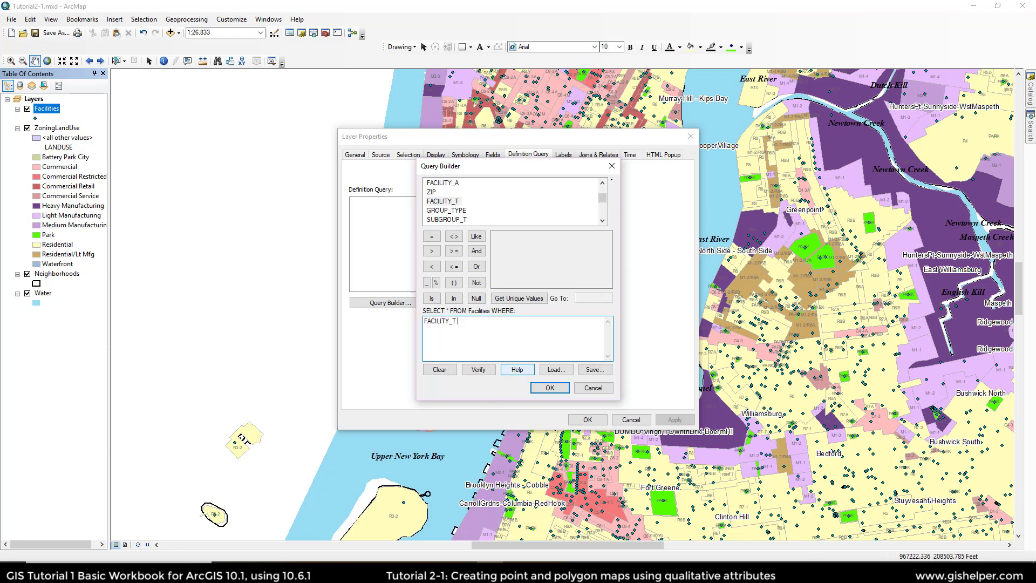
pyautogui.write('IN (')
# Step: List the unique values of the FACILITY_T field and go to the codes starting with 49
pyautogui.click(450, 203)
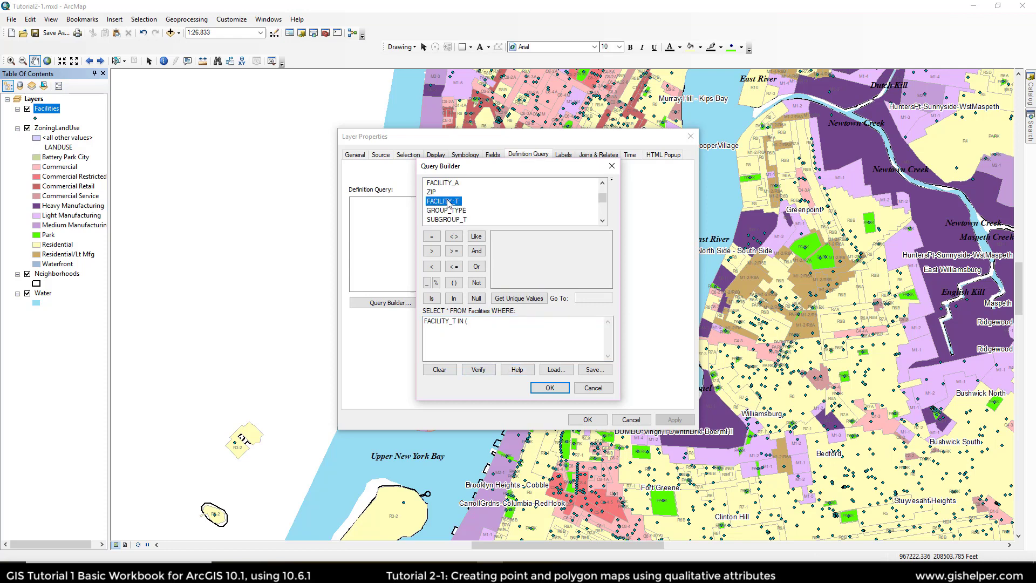
pyautogui.click(523, 300)
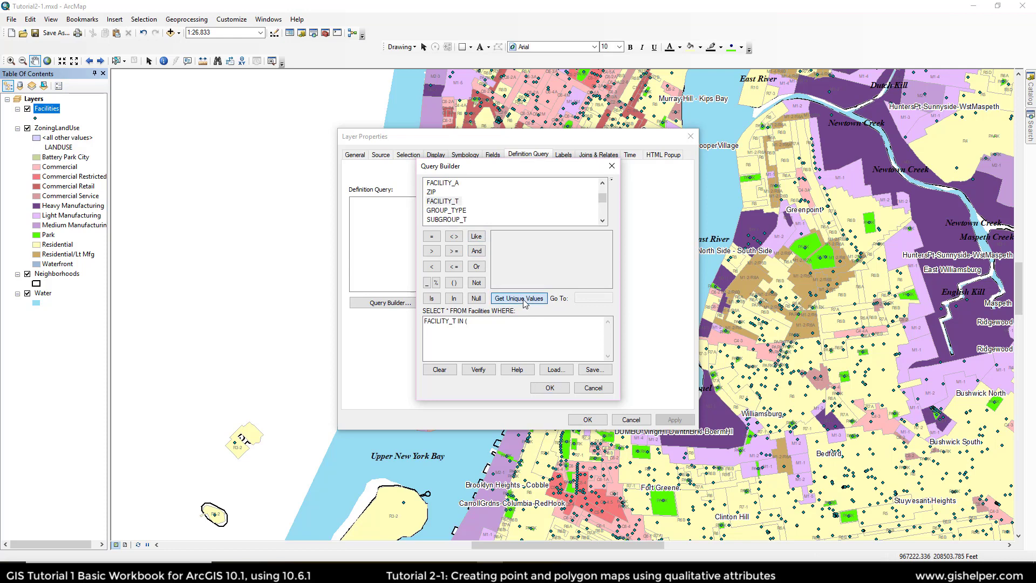
pyautogui.click(595, 299)
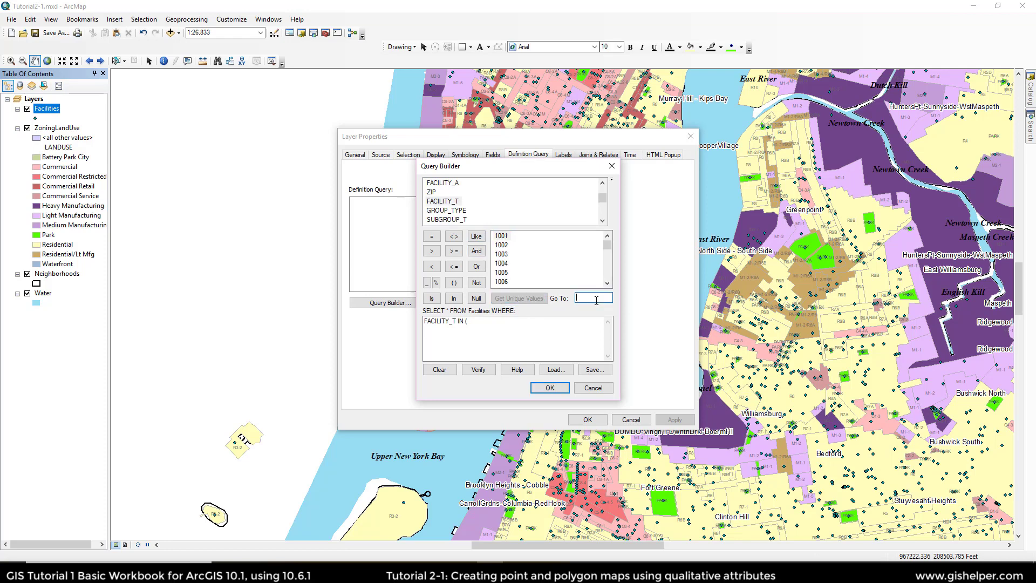
pyautogui.write('49')
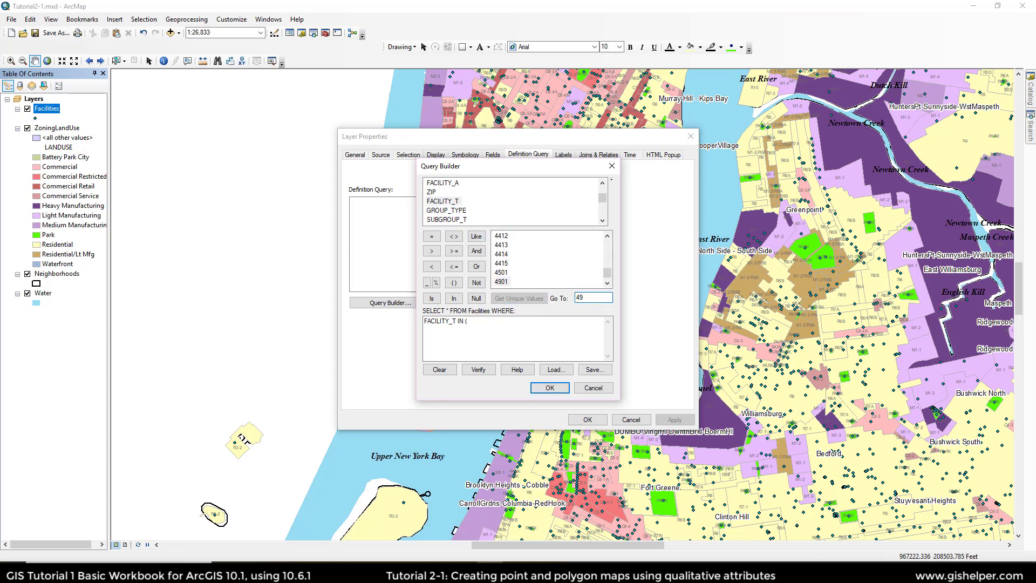
pyautogui.scroll(-1, 572, 280)
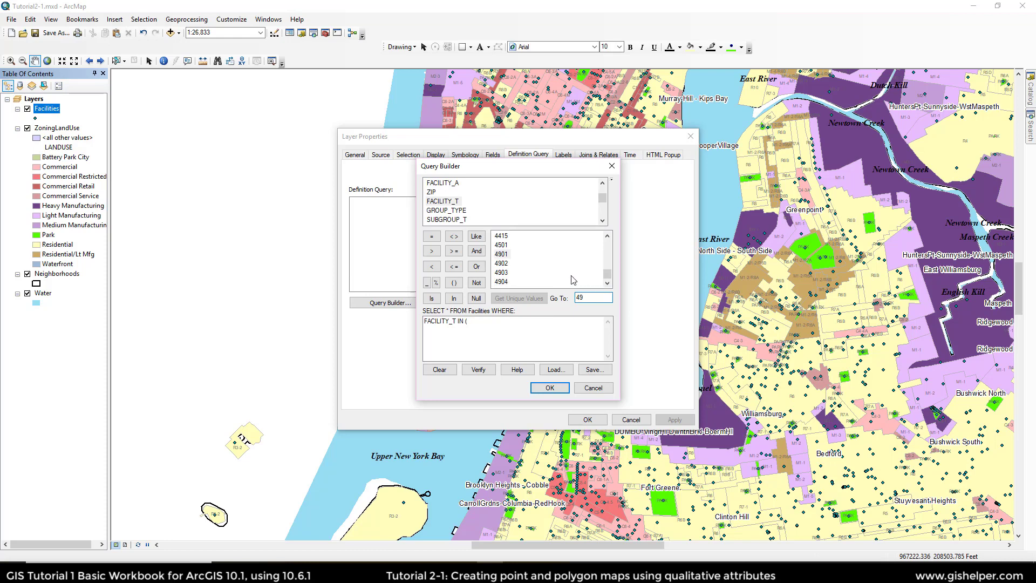
# Step: Complete the definition query as FACILITY_T IN ( 4901, 4902, 4903) and apply it to the Facilities layer
pyautogui.doubleClick(501, 255)
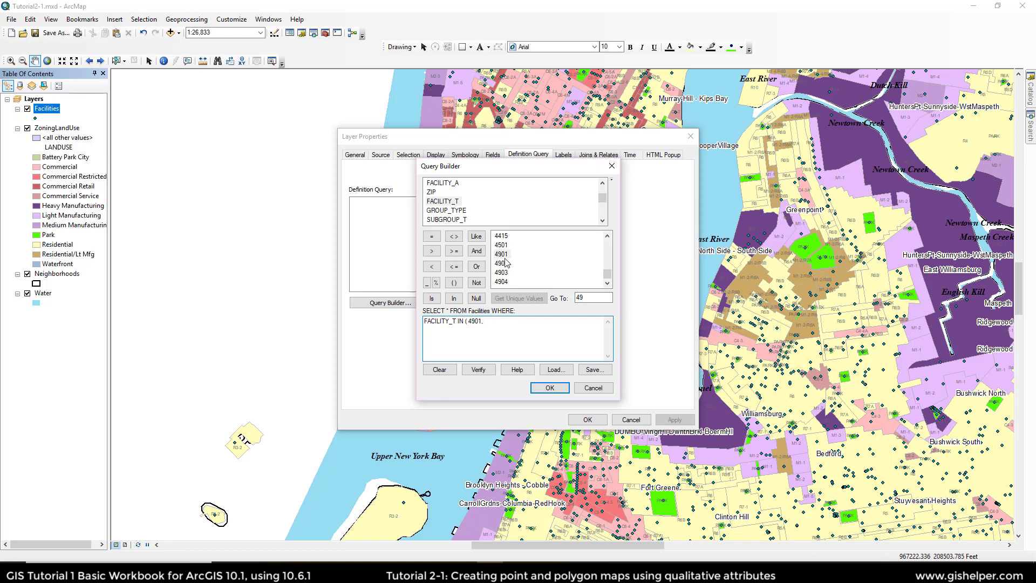
pyautogui.doubleClick(506, 264)
pyautogui.doubleClick(502, 272)
pyautogui.click(557, 388)
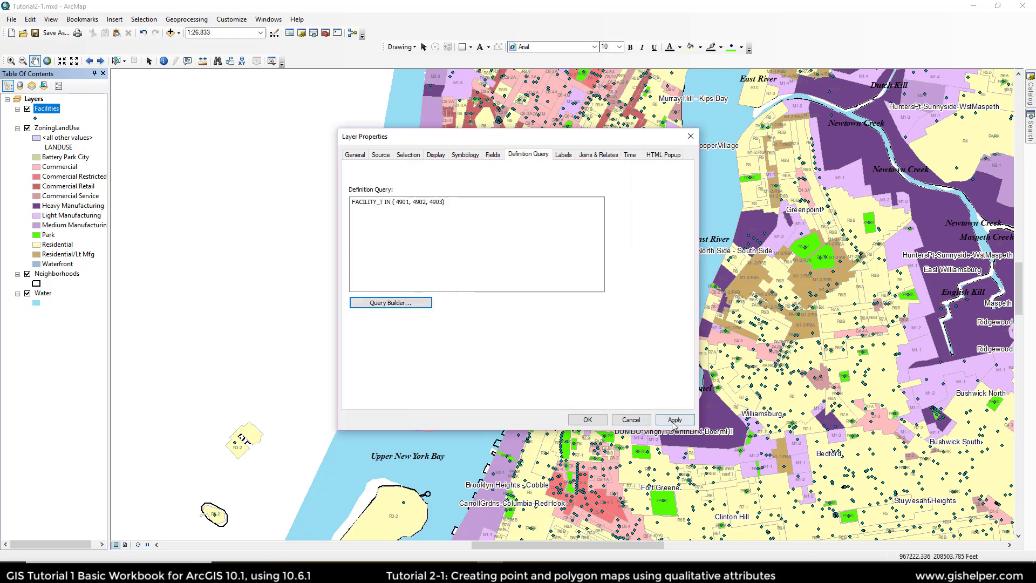
pyautogui.click(674, 420)
pyautogui.click(588, 419)
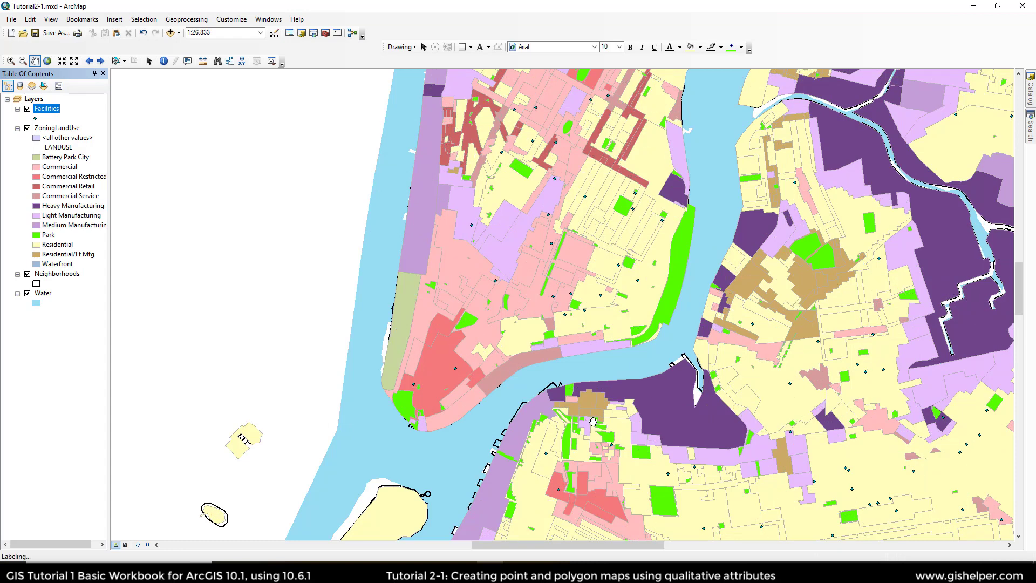
# Step: Check the record count of the Facilities layer filtered by the IN expression and close its attribute table
pyautogui.rightClick(52, 111)
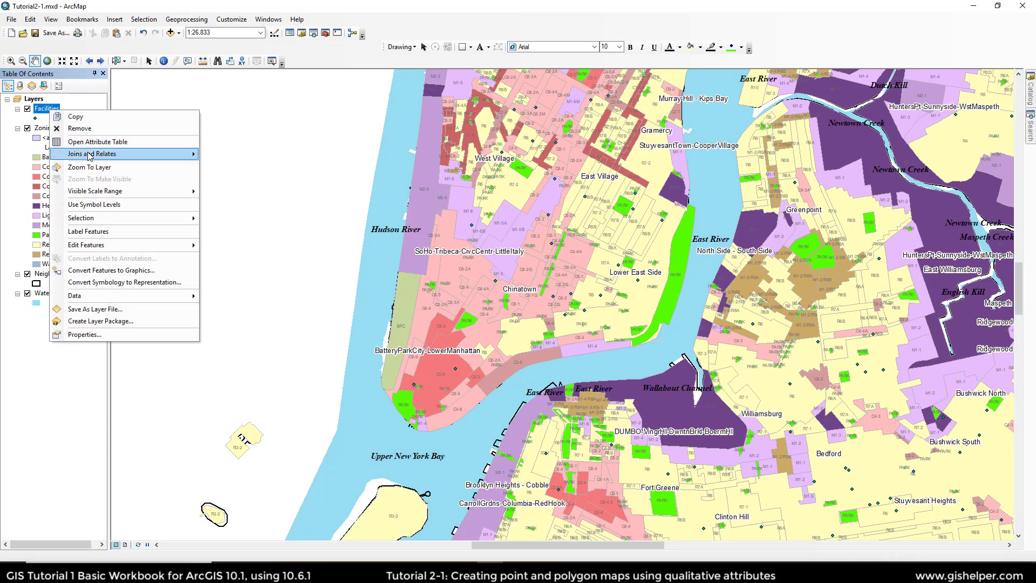
pyautogui.click(103, 141)
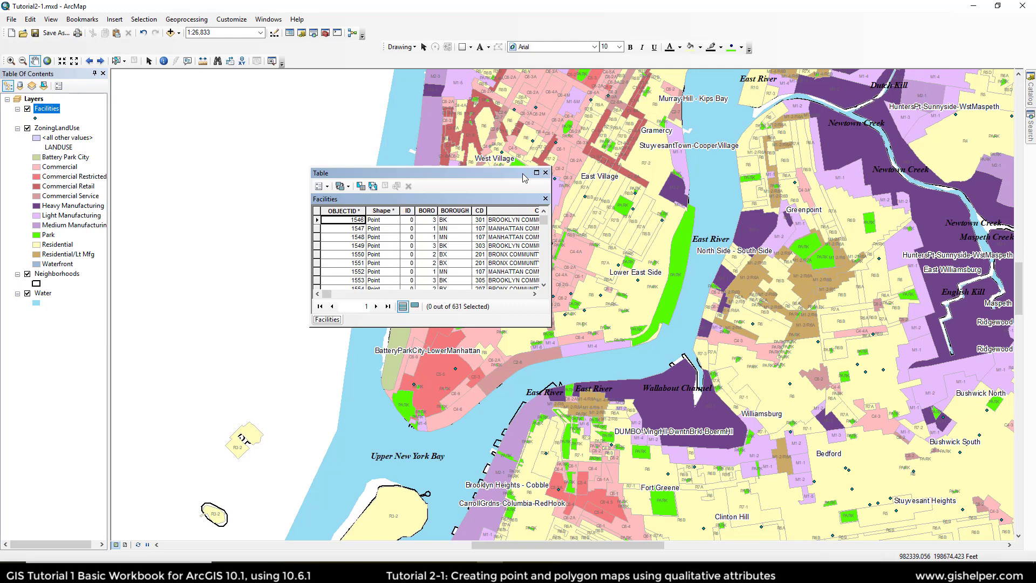
pyautogui.click(546, 173)
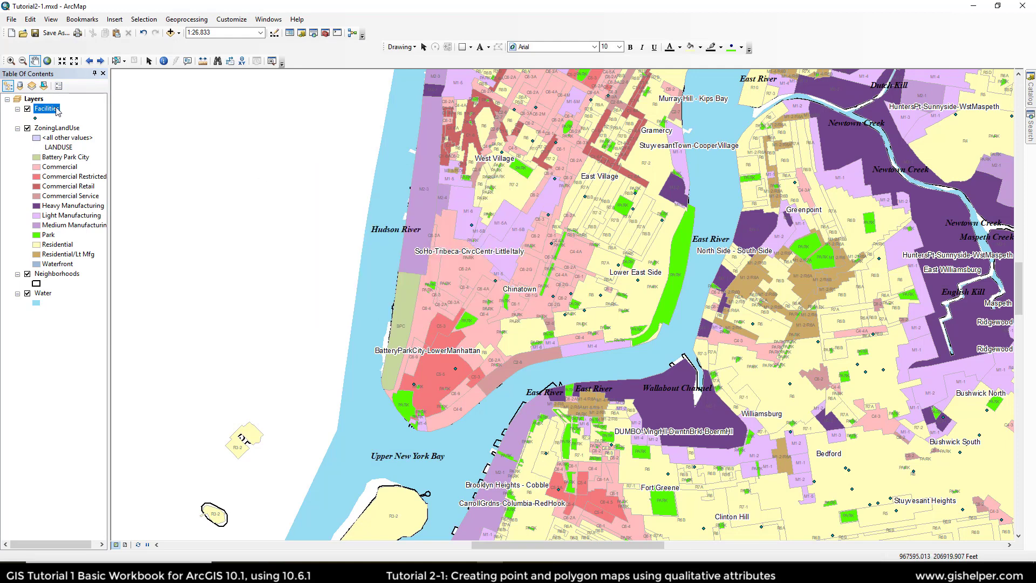
# Step: Review the definition query expression in the Facilities layer properties and close the dialog
pyautogui.doubleClick(51, 108)
pyautogui.click(476, 222)
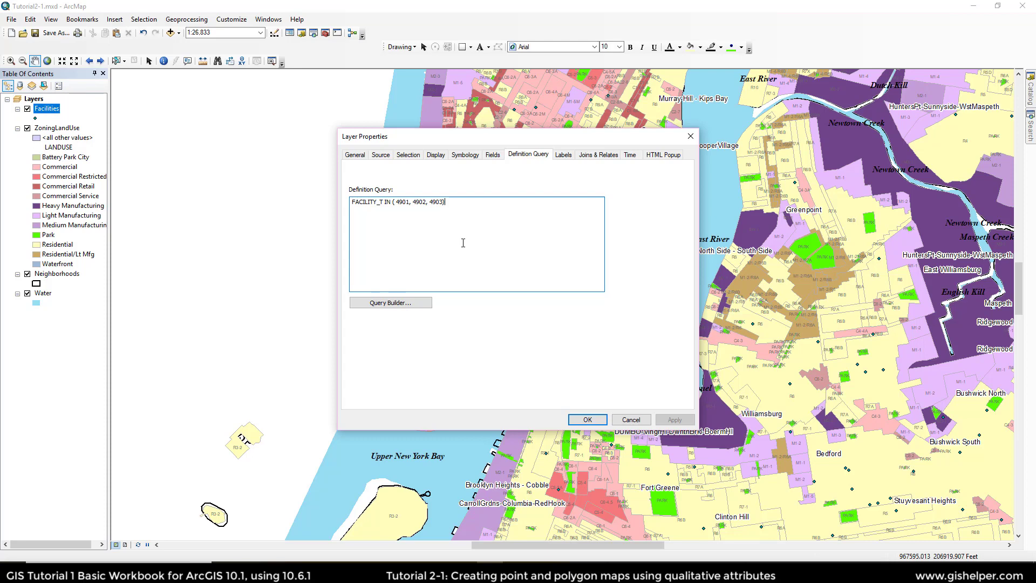
pyautogui.click(587, 420)
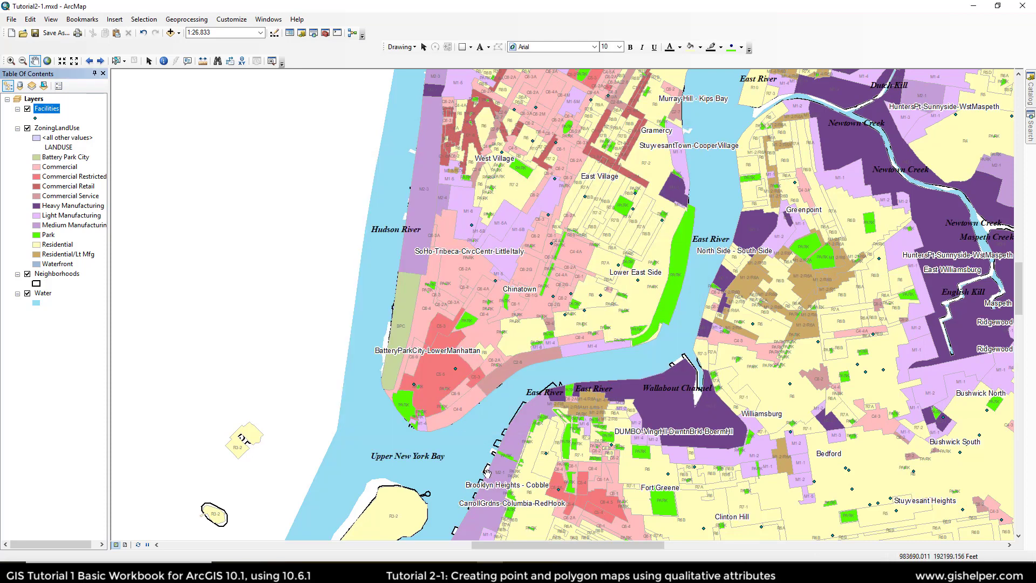
# Step: Symbolize the Facilities layer by unique values of the Factype__1 field and add all of its values
pyautogui.doubleClick(47, 108)
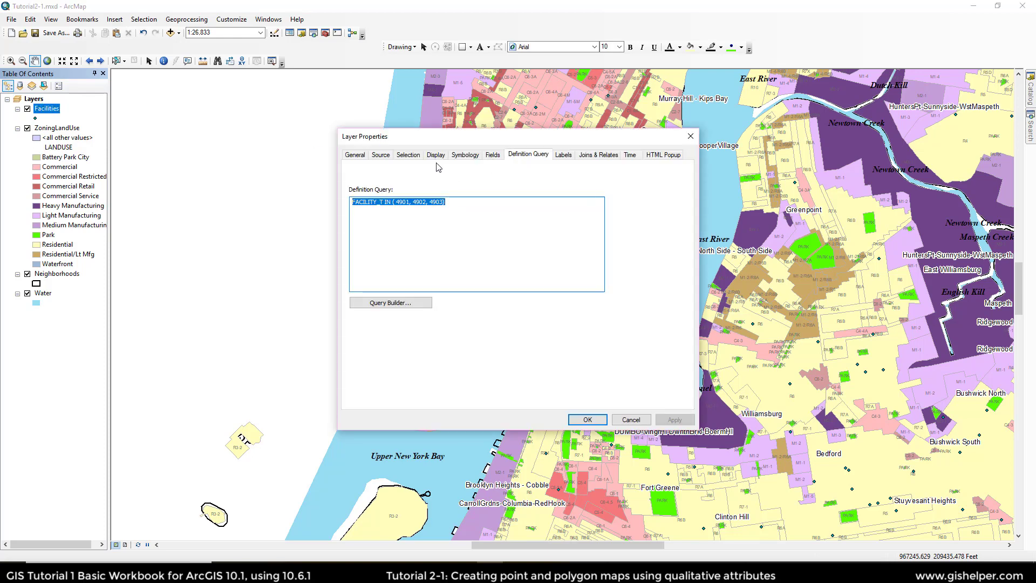
pyautogui.click(464, 155)
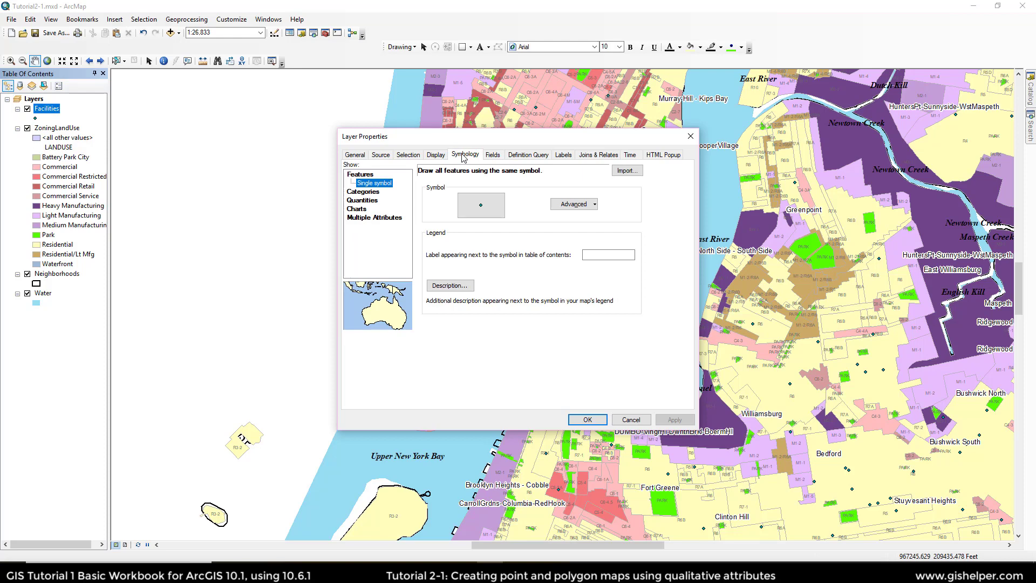
pyautogui.click(363, 192)
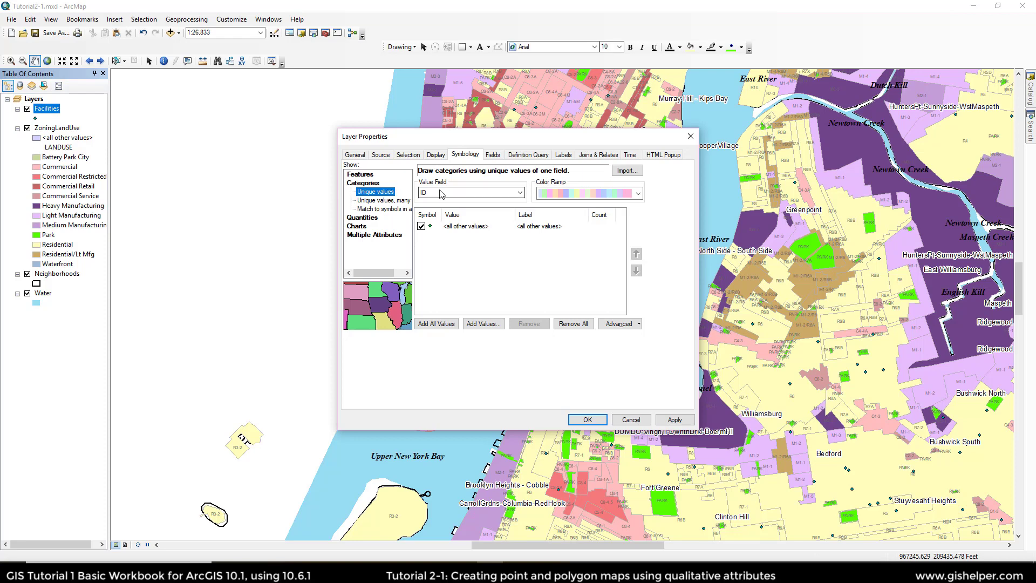
pyautogui.click(503, 193)
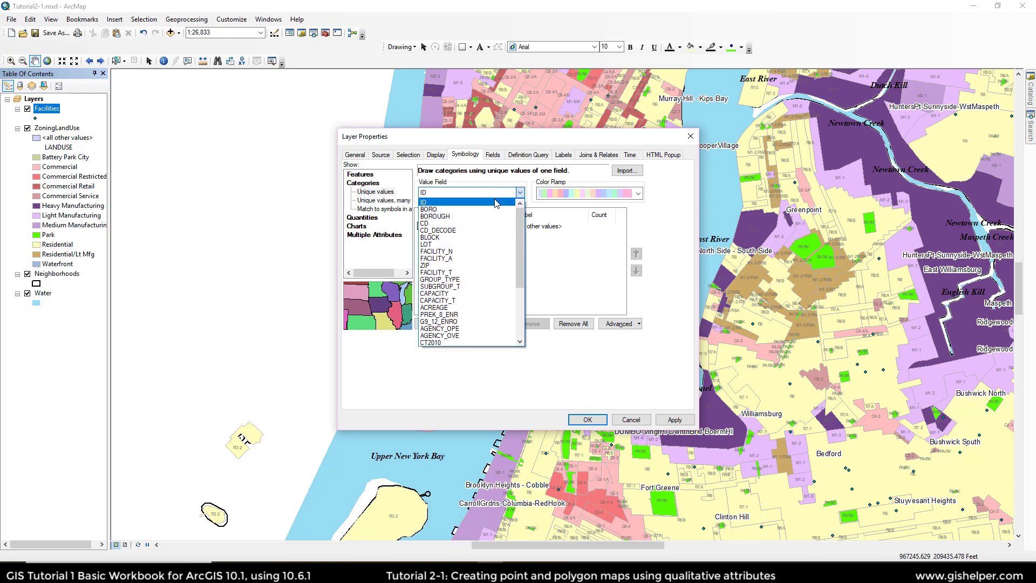
pyautogui.scroll(-4, 486, 251)
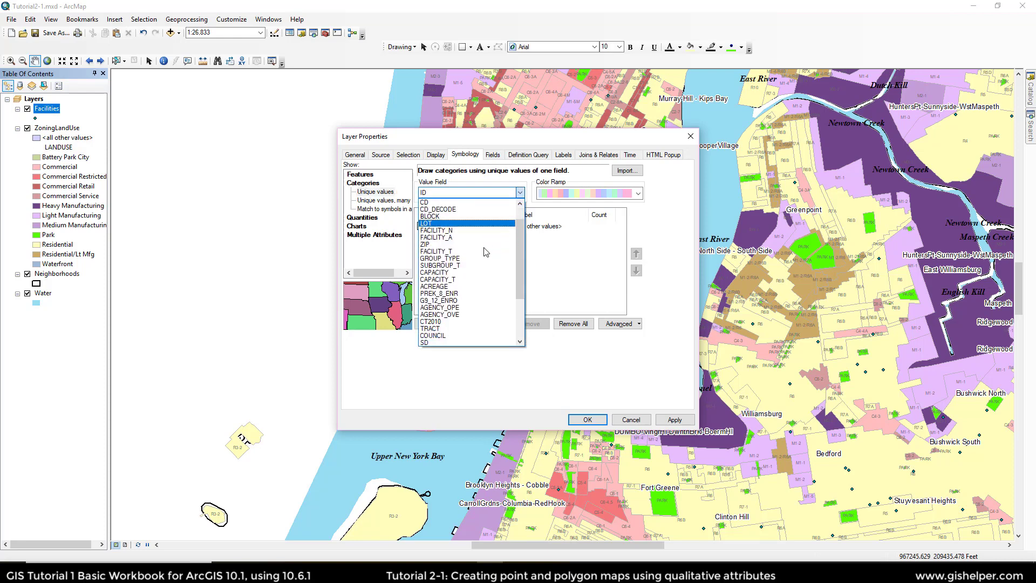
pyautogui.scroll(-1, 486, 252)
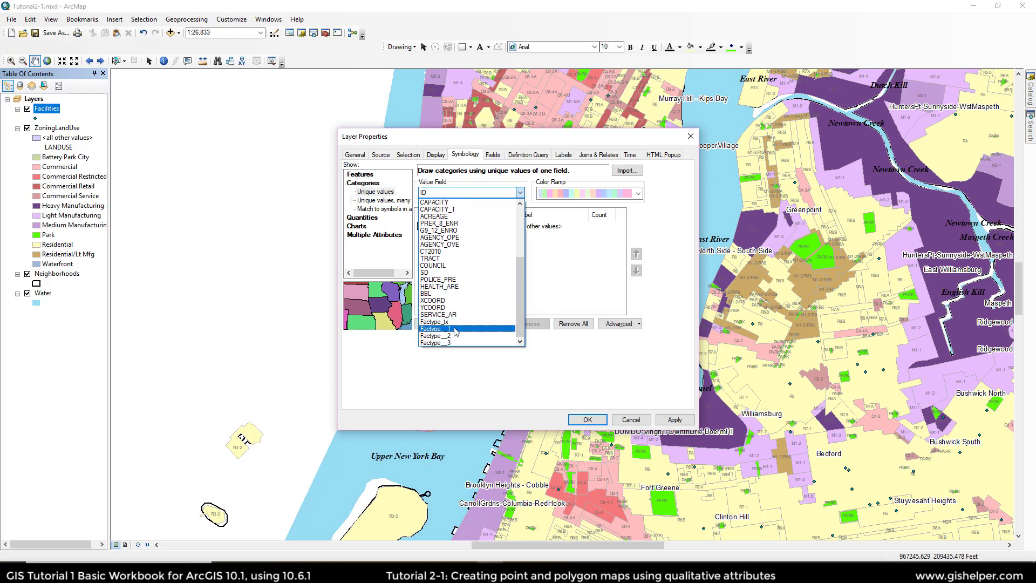
pyautogui.scroll(2, 485, 227)
pyautogui.scroll(-2, 463, 226)
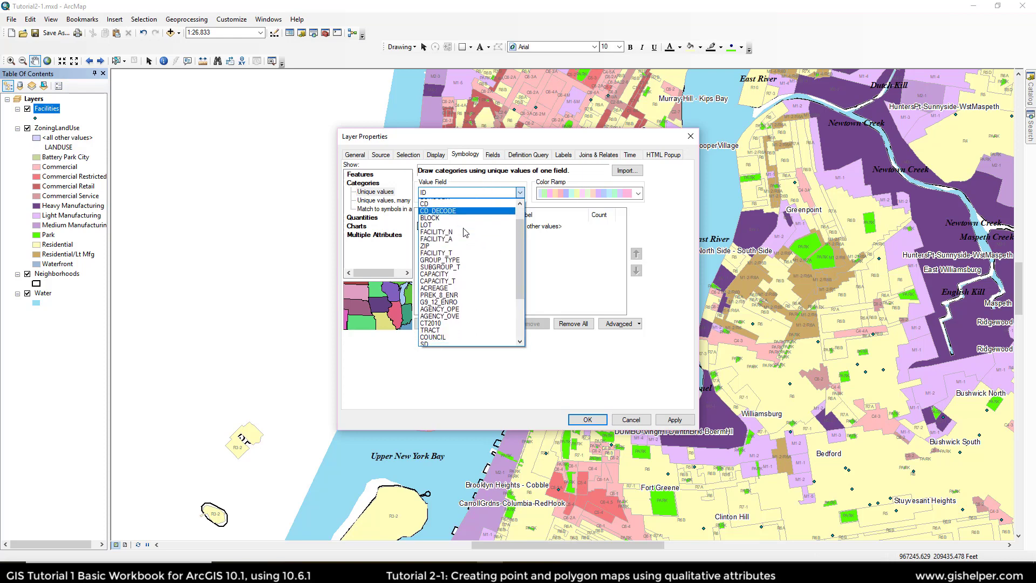
pyautogui.click(453, 328)
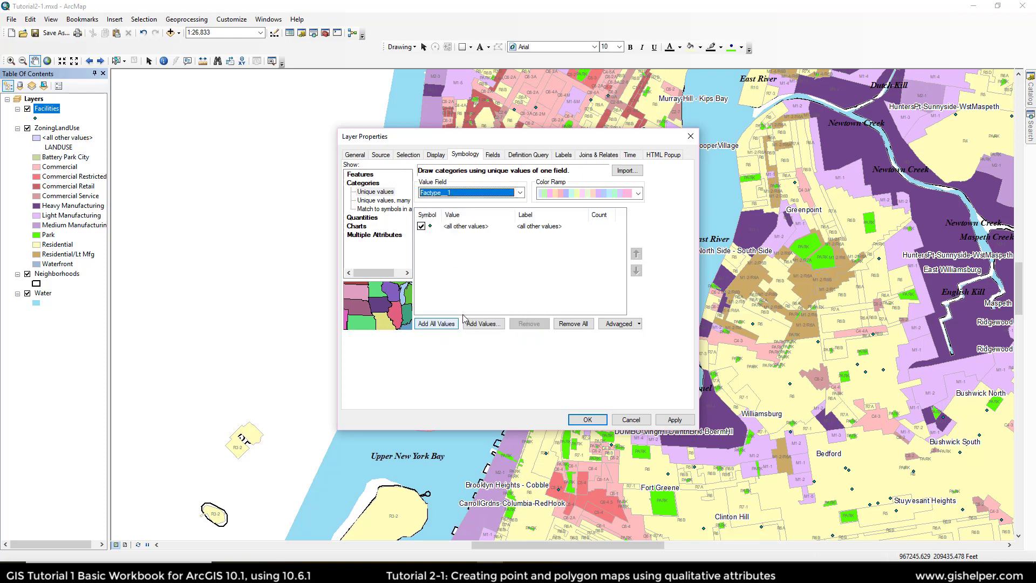
pyautogui.click(436, 323)
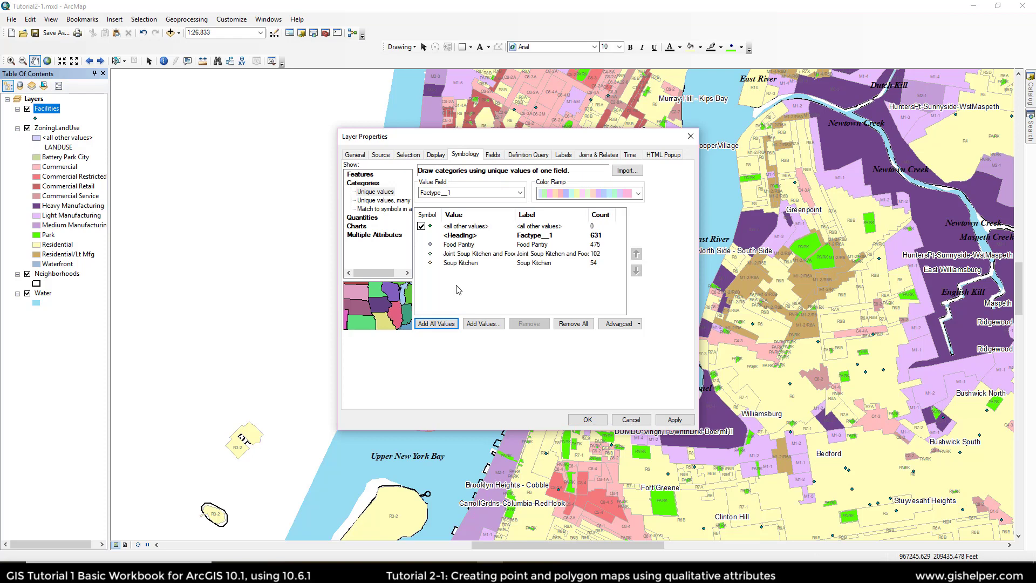
# Step: Give the Food Pantry category the black Square 1 marker and reduce the marker's size
pyautogui.click(431, 246)
pyautogui.doubleClick(431, 247)
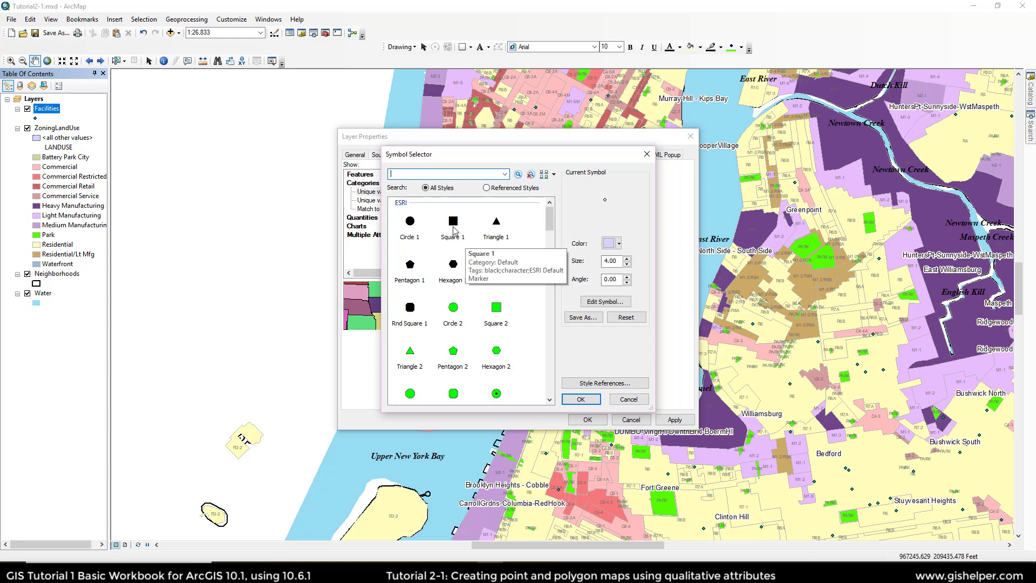
pyautogui.click(453, 226)
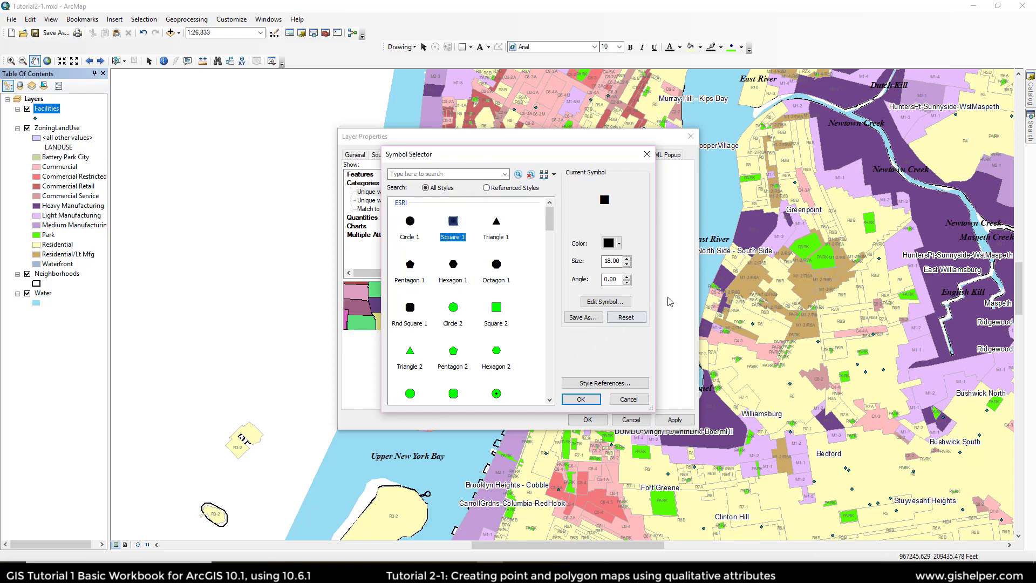
pyautogui.click(627, 265)
pyautogui.click(627, 265)
pyautogui.click(627, 266)
pyautogui.click(577, 400)
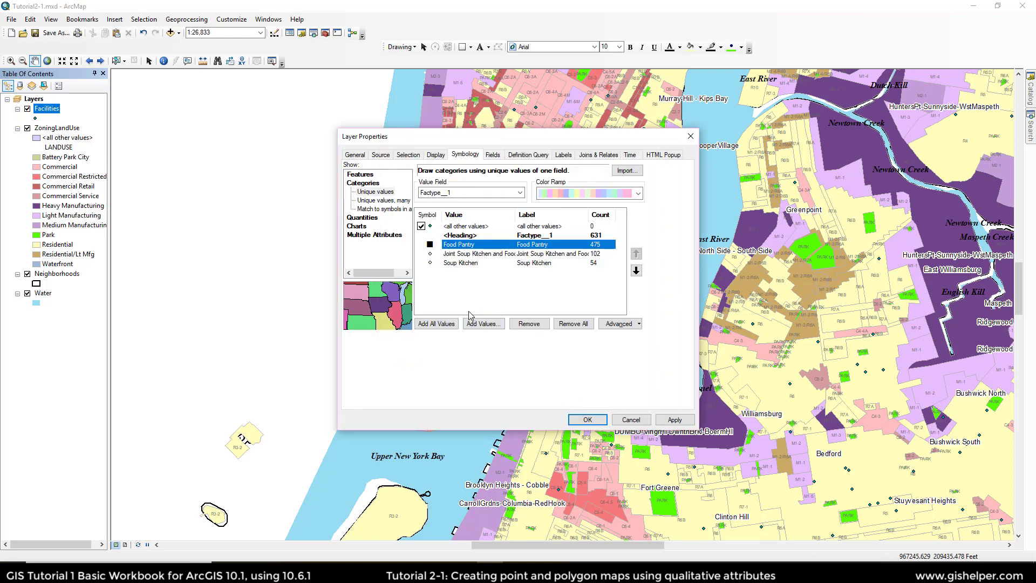
# Step: Give the Joint Soup Kitchen category the black Cross 2 marker at size 12
pyautogui.click(431, 255)
pyautogui.doubleClick(431, 255)
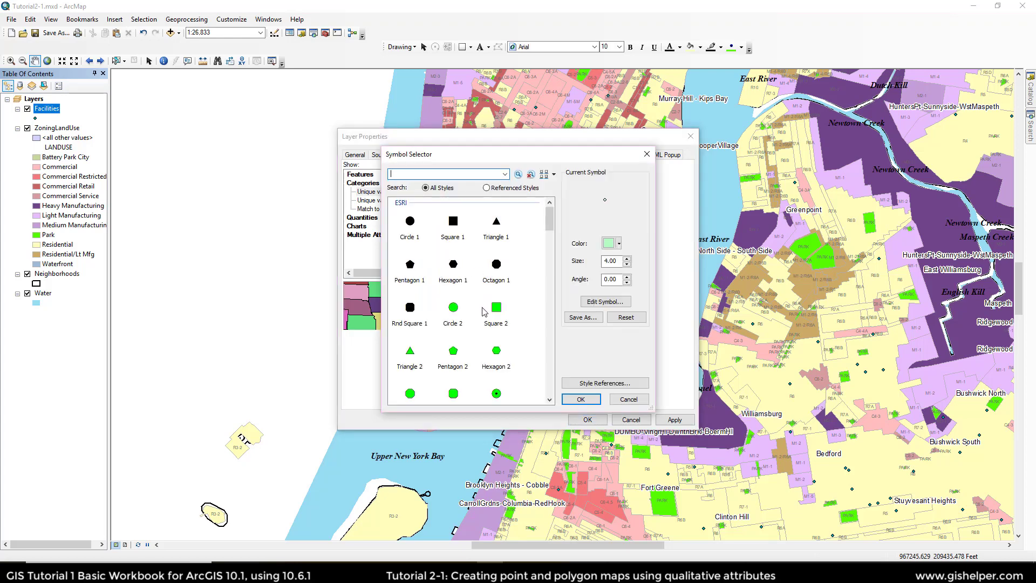
pyautogui.scroll(-1, 484, 312)
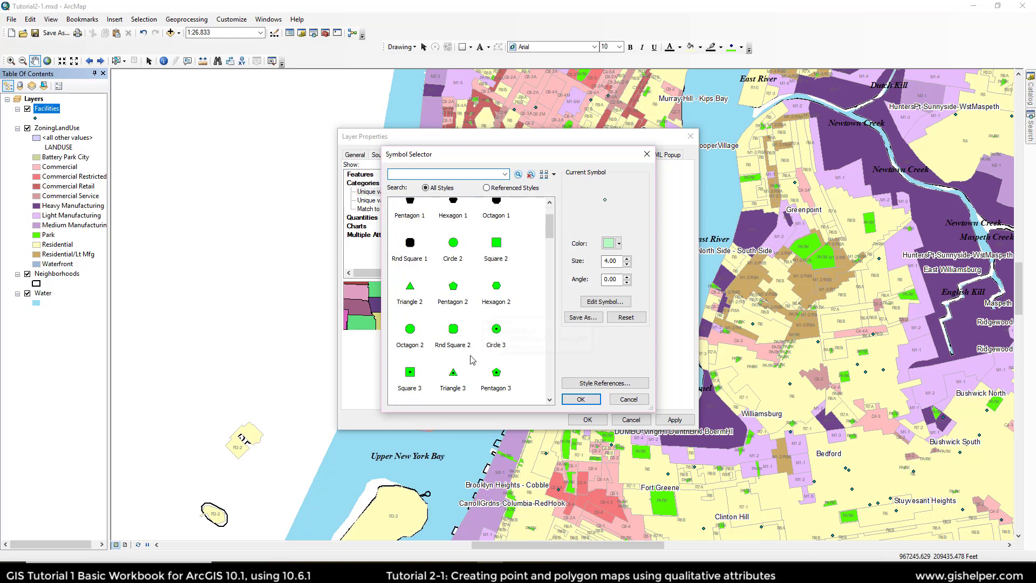
pyautogui.scroll(-3, 465, 311)
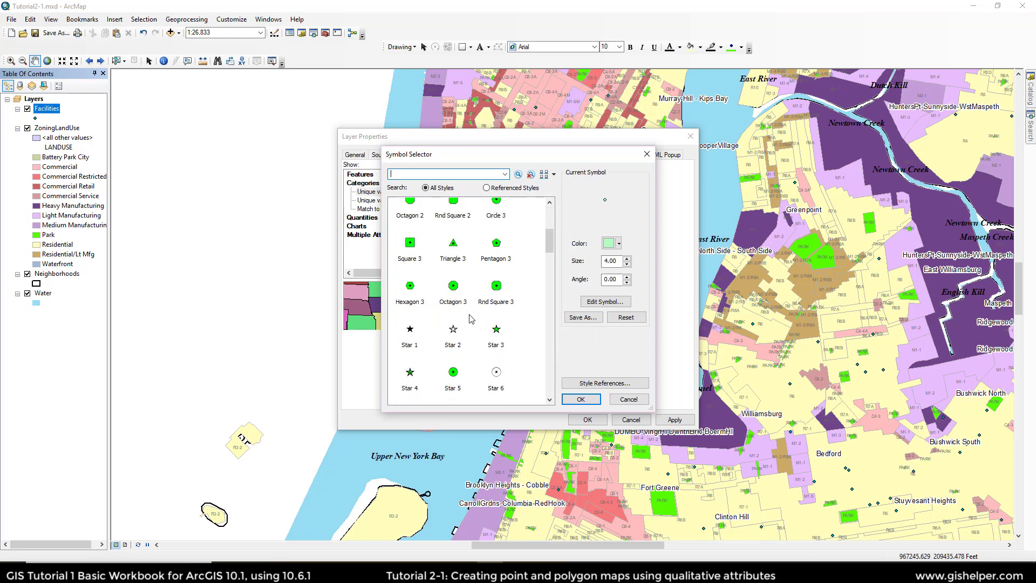
pyautogui.scroll(-4, 475, 324)
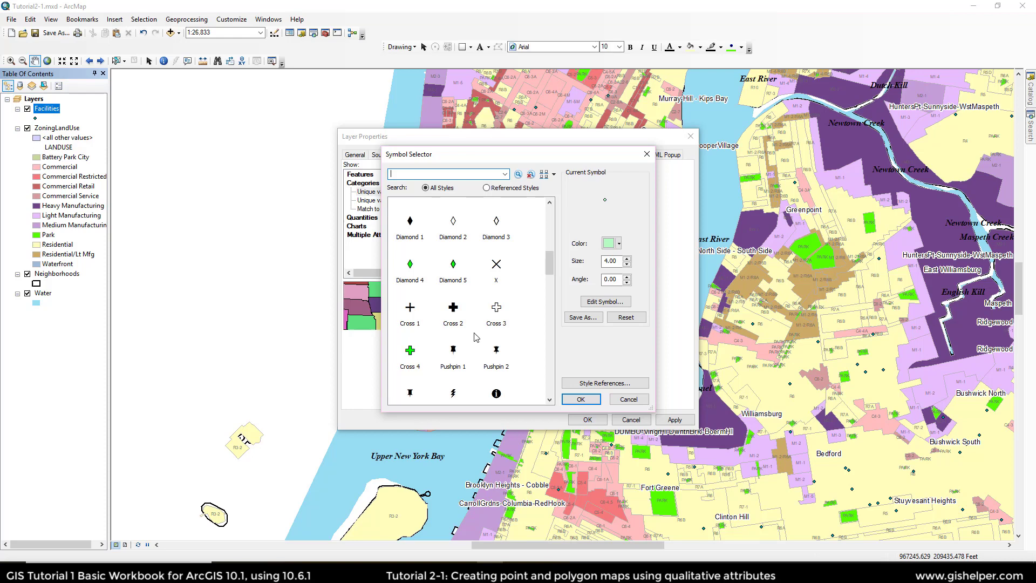
pyautogui.click(453, 309)
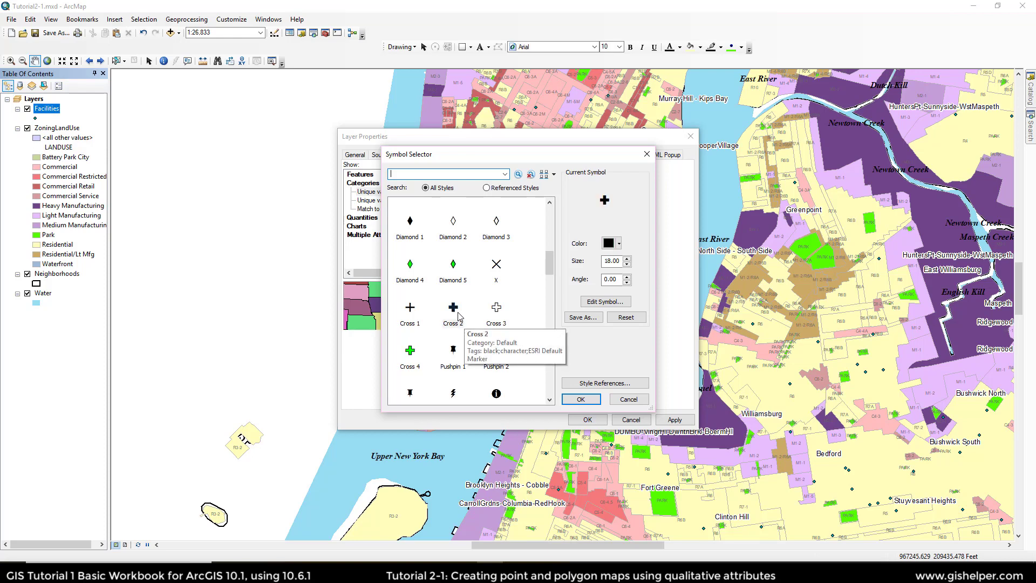
pyautogui.click(616, 260)
pyautogui.moveTo(619, 261); pyautogui.dragTo(589, 268)
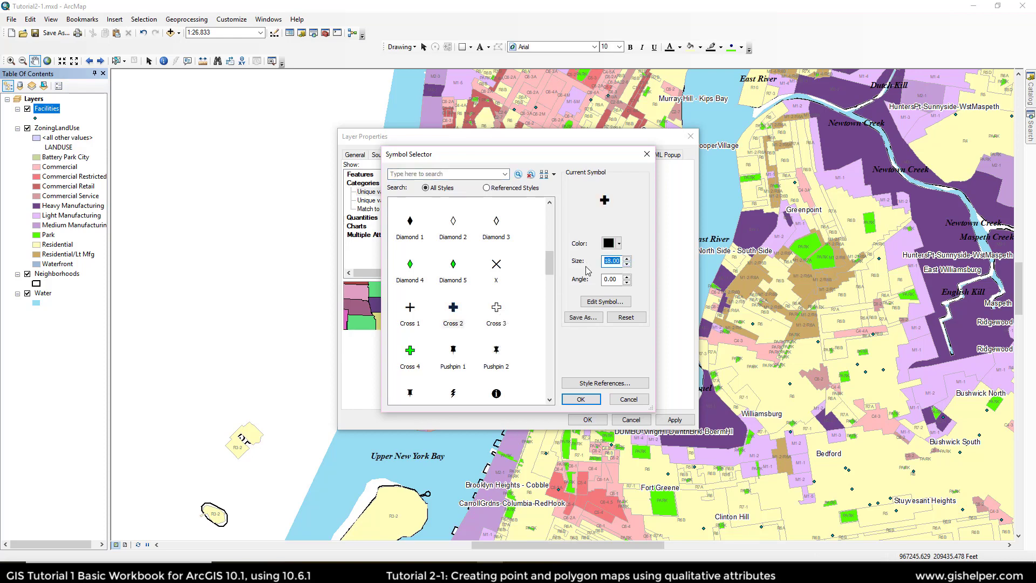
pyautogui.write('12')
pyautogui.click(580, 399)
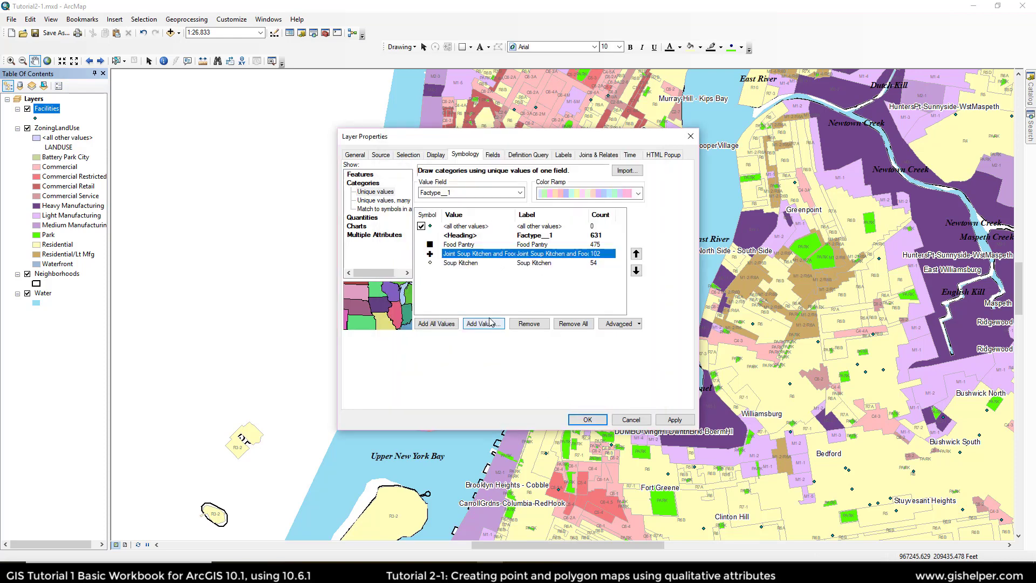
# Step: Give the Soup Kitchen category the black Circle 1 marker at size 12
pyautogui.click(432, 263)
pyautogui.doubleClick(430, 263)
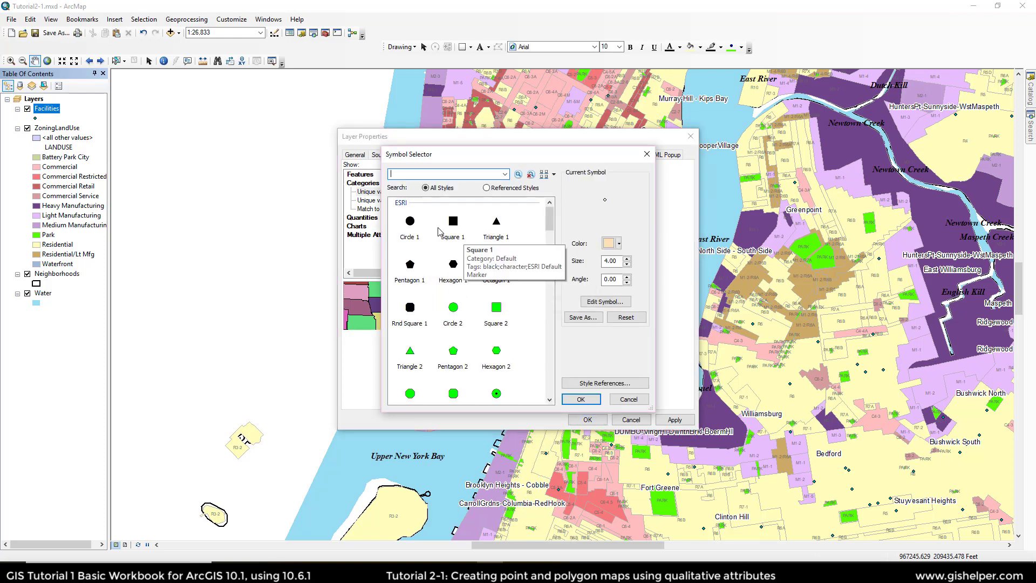
pyautogui.click(409, 221)
pyautogui.moveTo(604, 261); pyautogui.dragTo(635, 263)
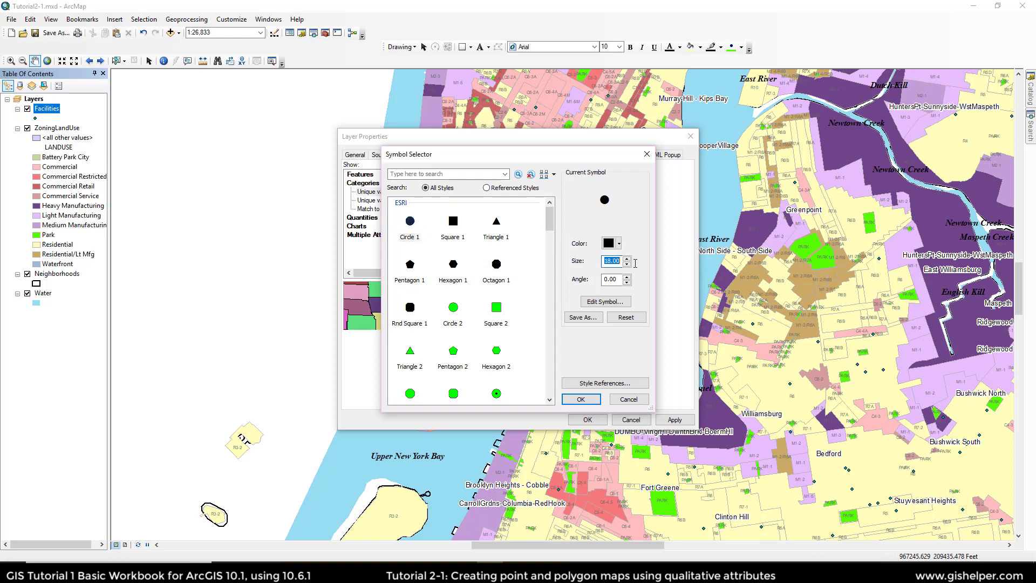
pyautogui.write('12')
pyautogui.click(580, 399)
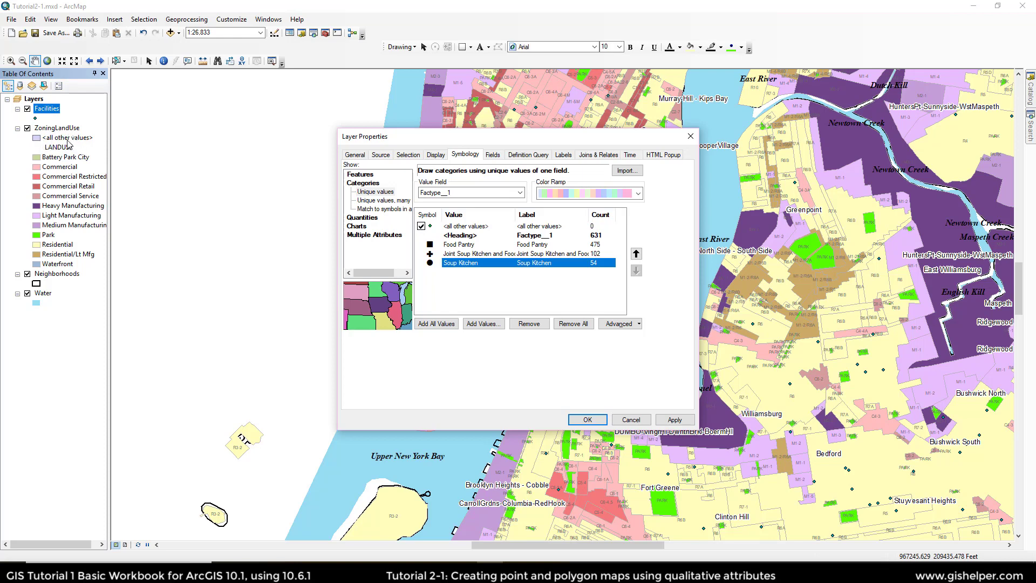
# Step: Exclude the <all other values> class from the Facilities symbology and apply the layer's new symbols
pyautogui.click(421, 225)
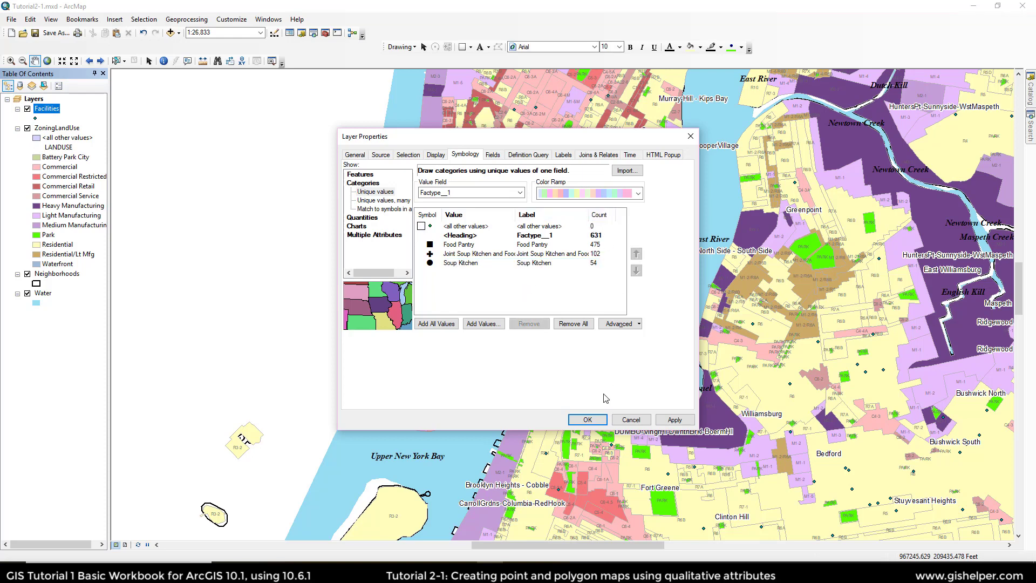
pyautogui.click(596, 421)
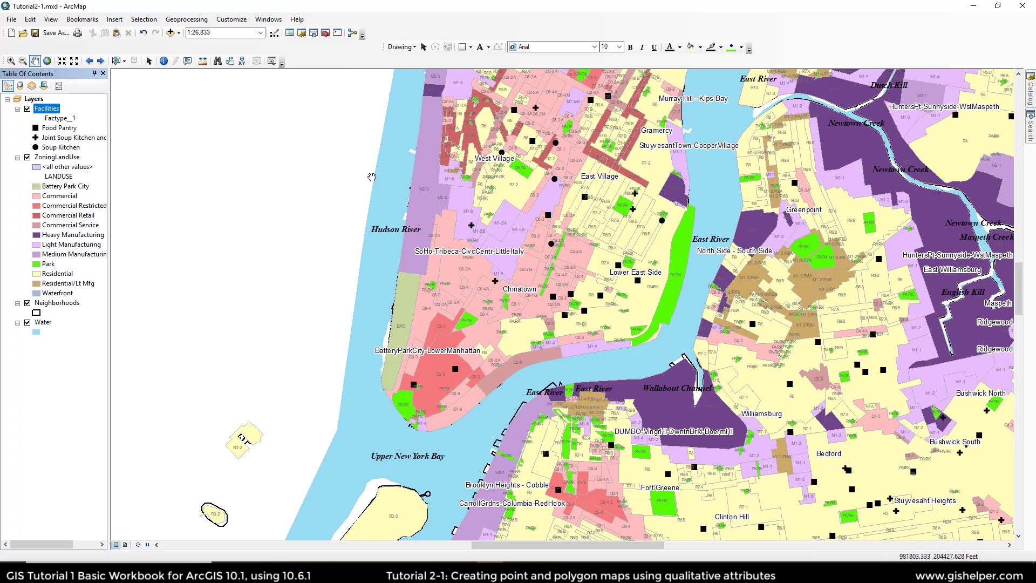
# Step: Count the features in each LANDUSE class of the ZoningLandUse layer and exclude its <all other values> class
pyautogui.click(57, 157)
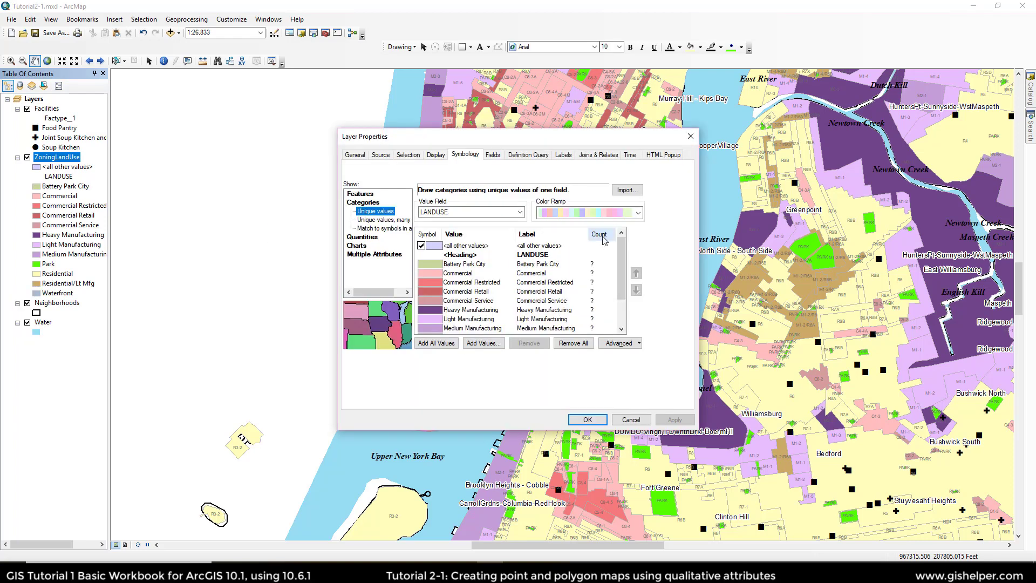
pyautogui.click(601, 235)
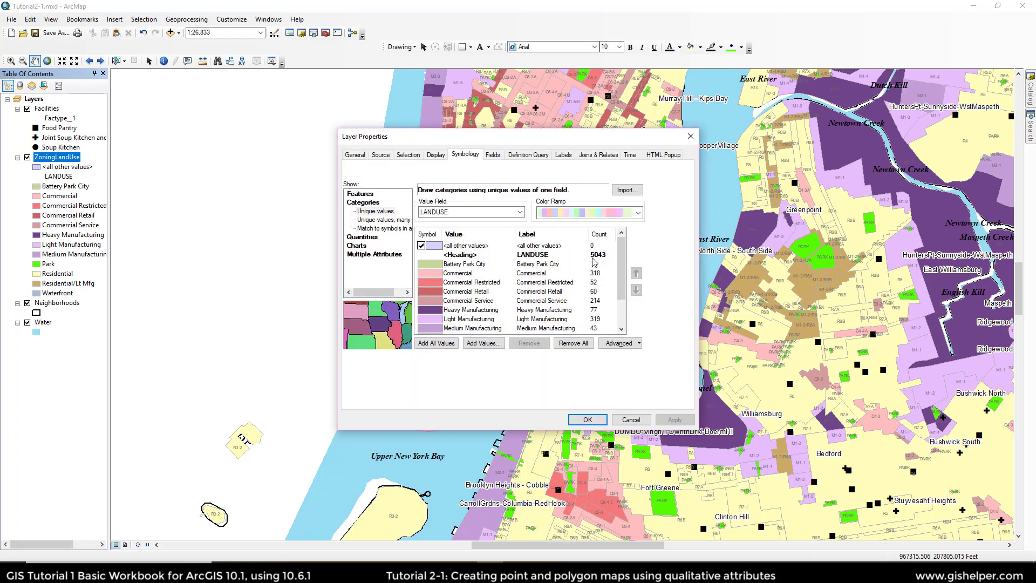
pyautogui.scroll(-2, 590, 323)
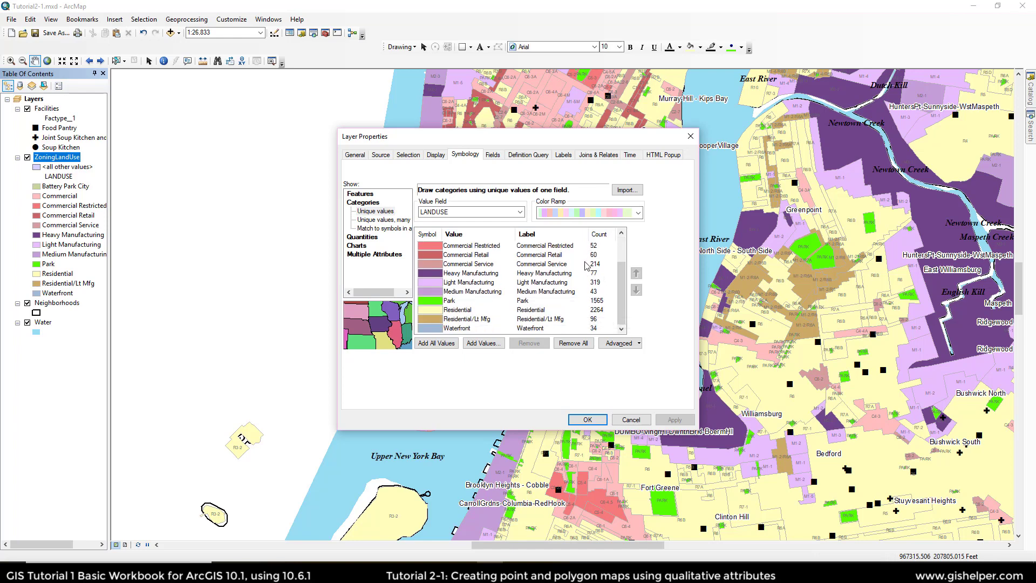
pyautogui.scroll(2, 588, 302)
pyautogui.scroll(-1, 551, 294)
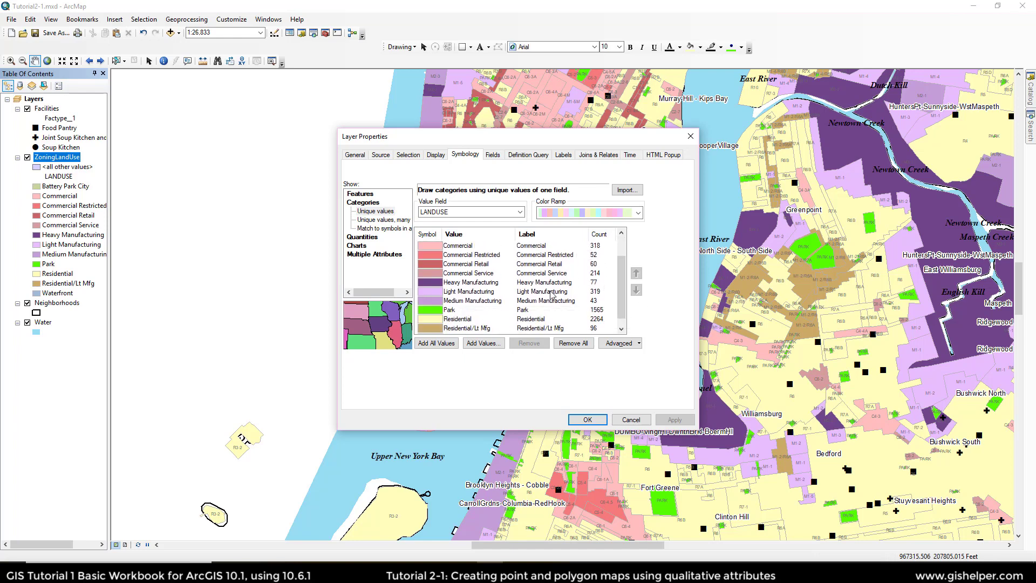
pyautogui.scroll(1, 576, 298)
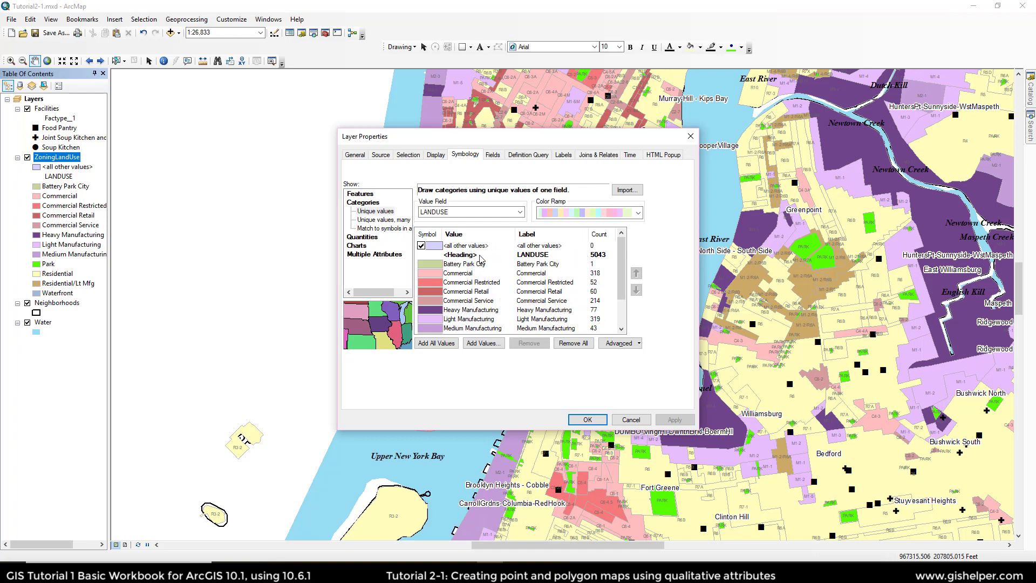
pyautogui.click(421, 246)
pyautogui.click(588, 420)
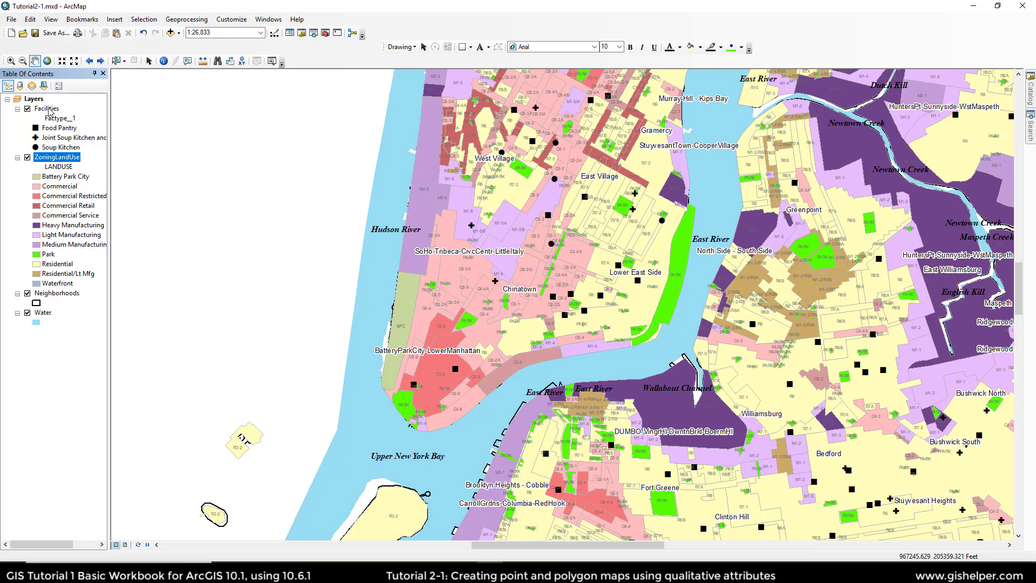
# Step: Rename the Facilities layer as Food Facilities in its layer properties
pyautogui.click(49, 111)
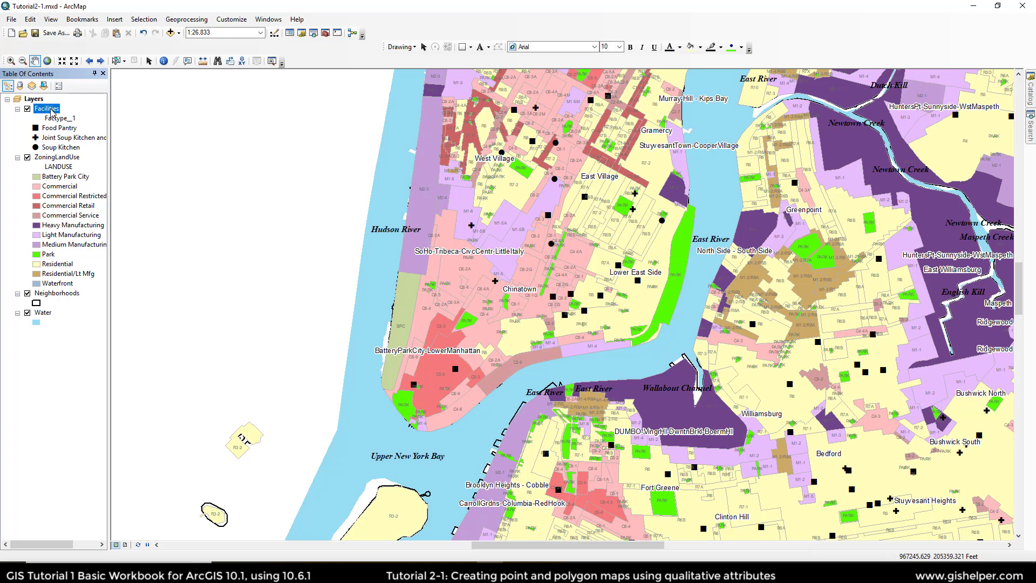
pyautogui.click(51, 112)
pyautogui.rightClick(49, 111)
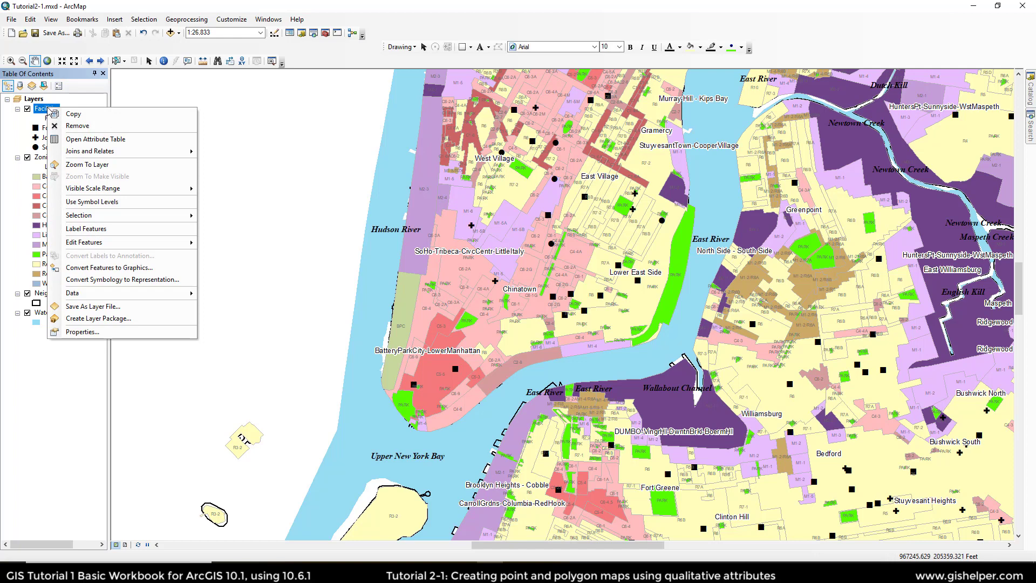
pyautogui.click(91, 332)
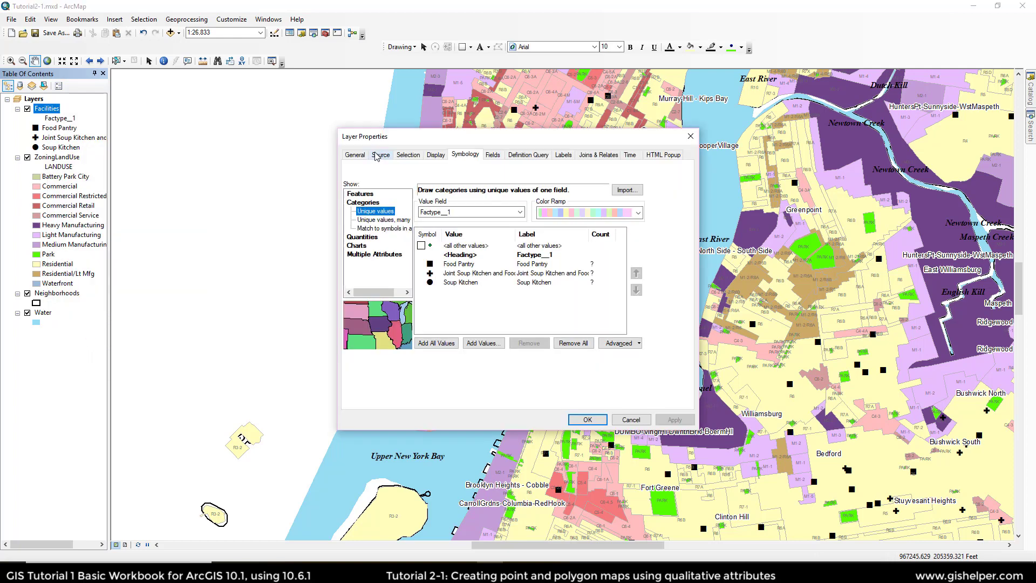
pyautogui.click(355, 154)
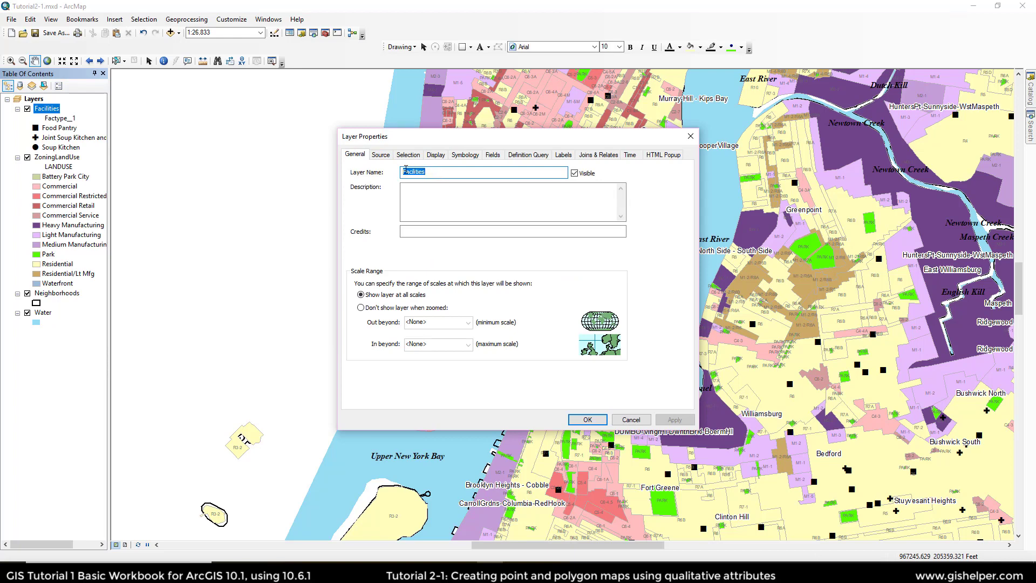
pyautogui.write('Food')
pyautogui.click(573, 419)
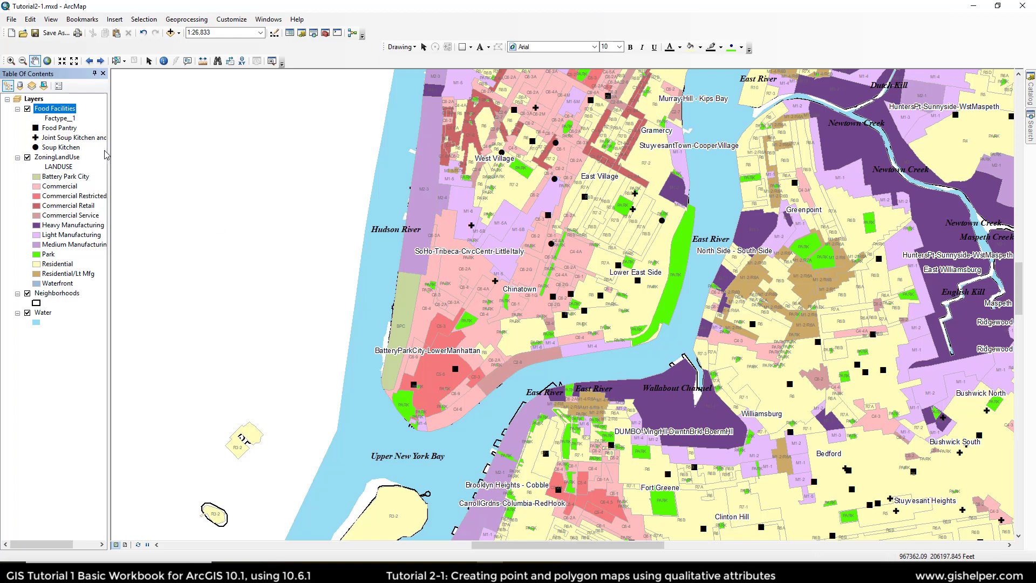
# Step: Remove the Factype__1 heading text from the Food Facilities legend
pyautogui.click(64, 122)
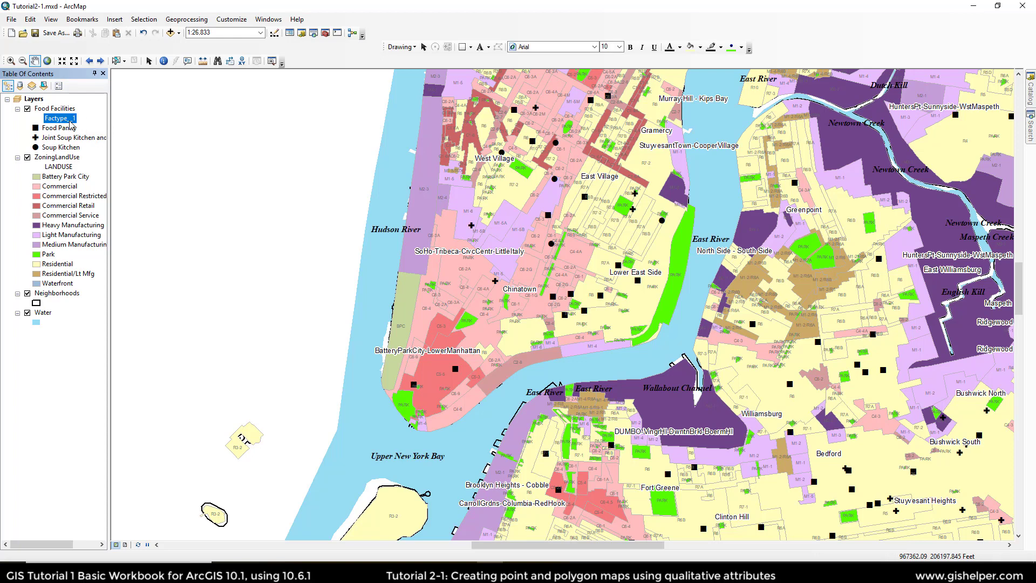
pyautogui.click(71, 122)
pyautogui.press('BackSpace')
# Step: Turn on labels for the Food Facilities layer, using FACILITY_N as the label field
pyautogui.click(58, 111)
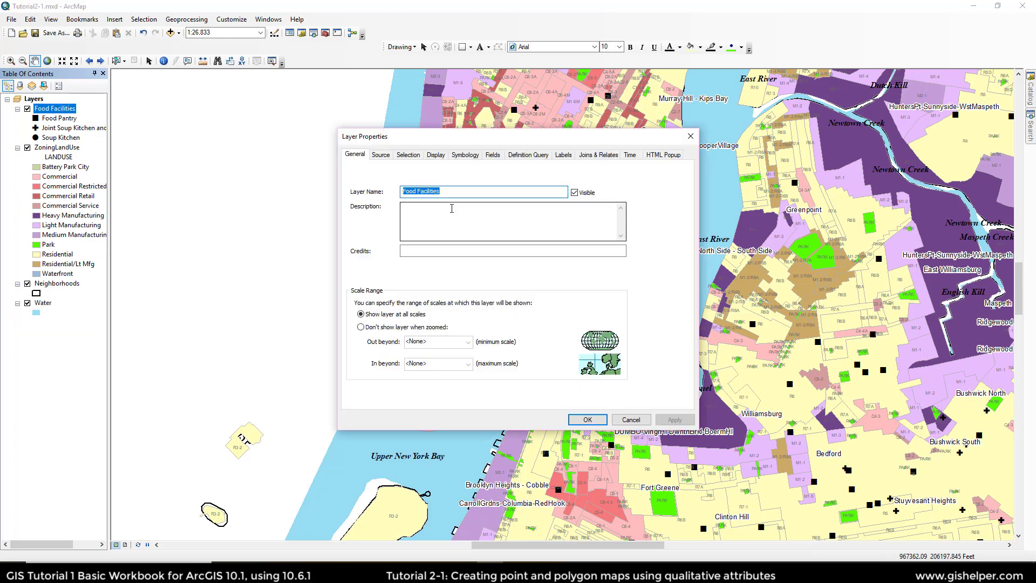
pyautogui.click(564, 154)
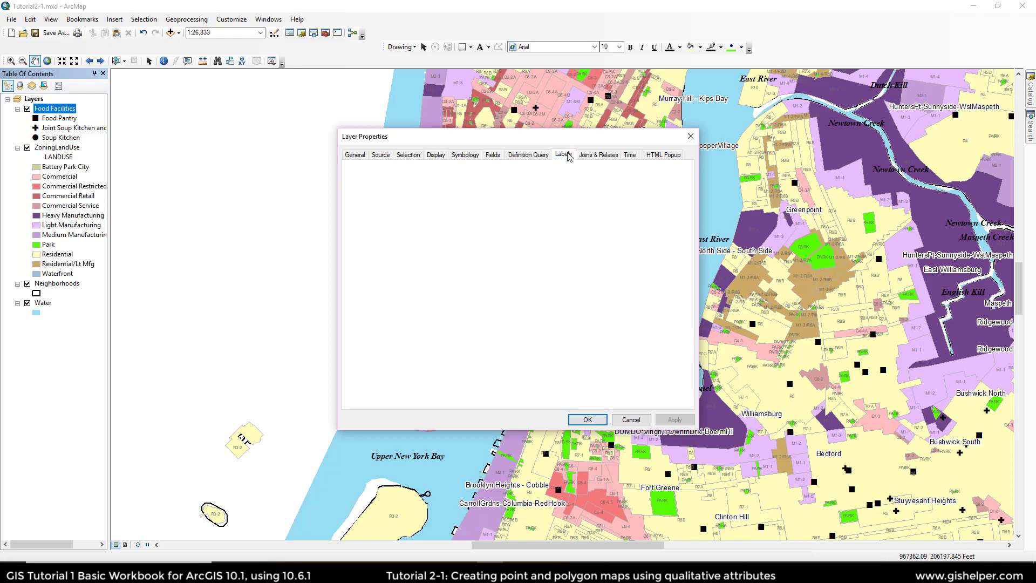
pyautogui.click(353, 169)
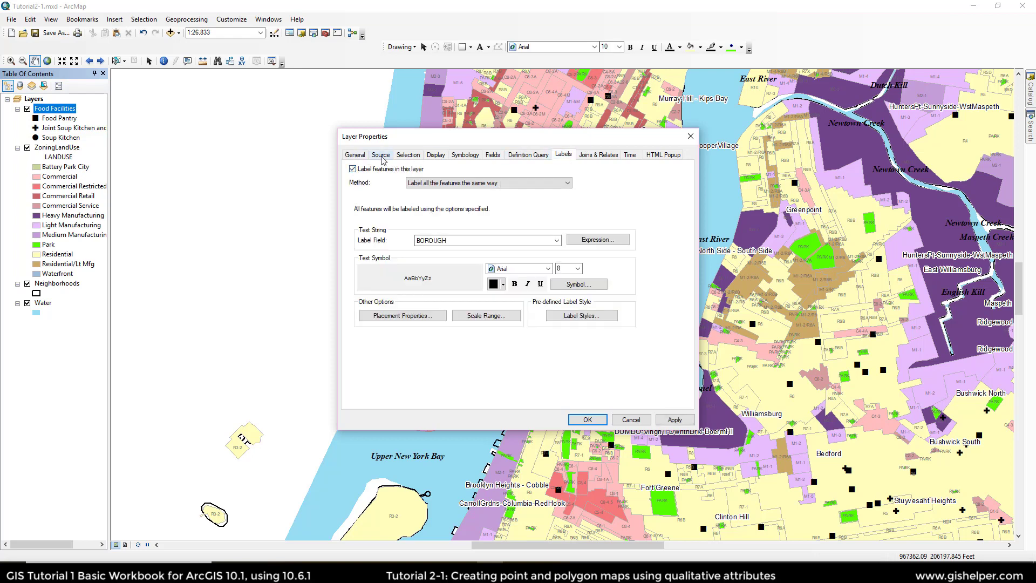
pyautogui.click(518, 240)
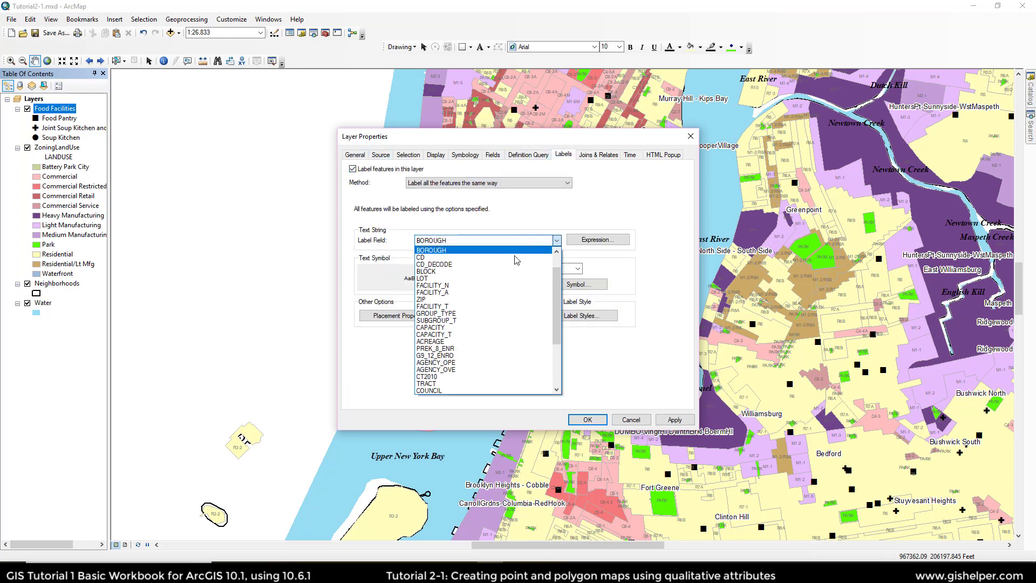
pyautogui.click(486, 286)
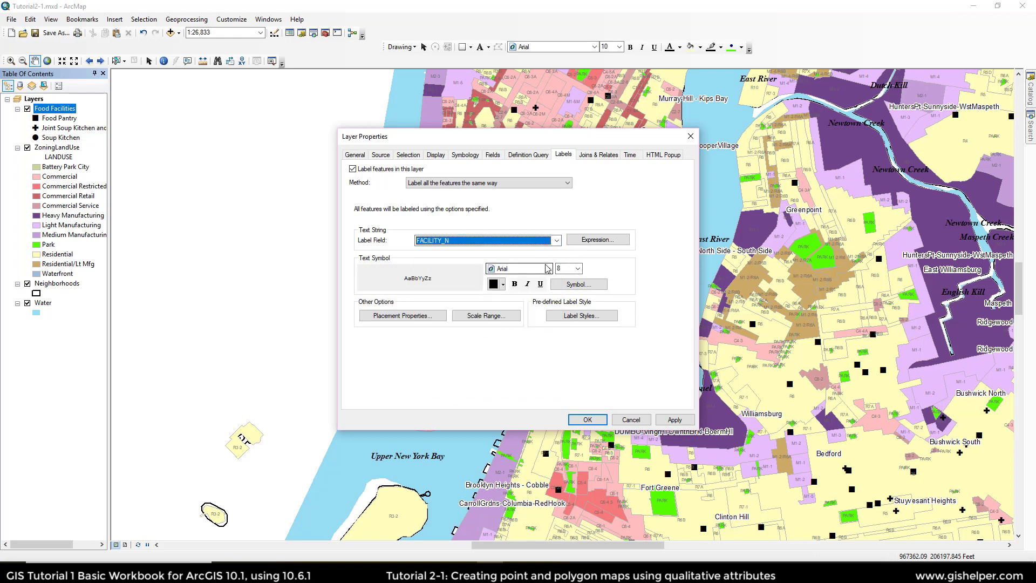
# Step: Set the Food Facilities label text to size 6 and dark green
pyautogui.click(578, 269)
pyautogui.scroll(2, 567, 281)
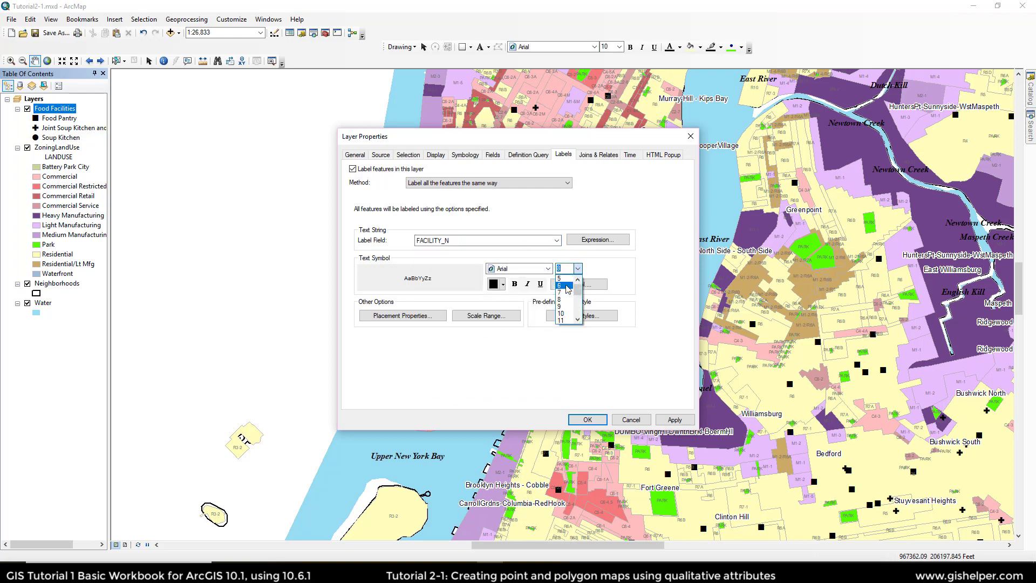
pyautogui.click(566, 286)
pyautogui.click(503, 285)
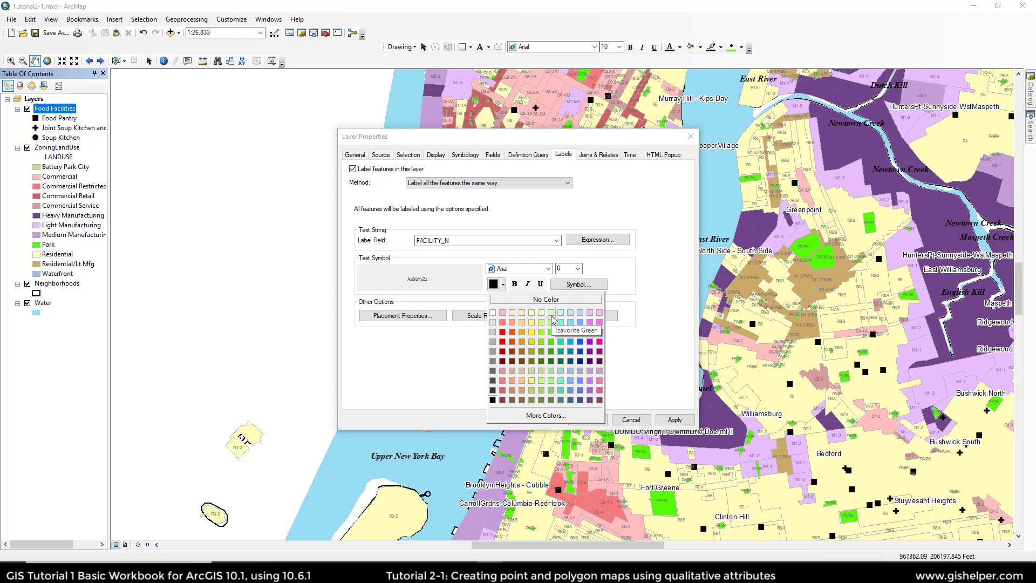
pyautogui.click(551, 361)
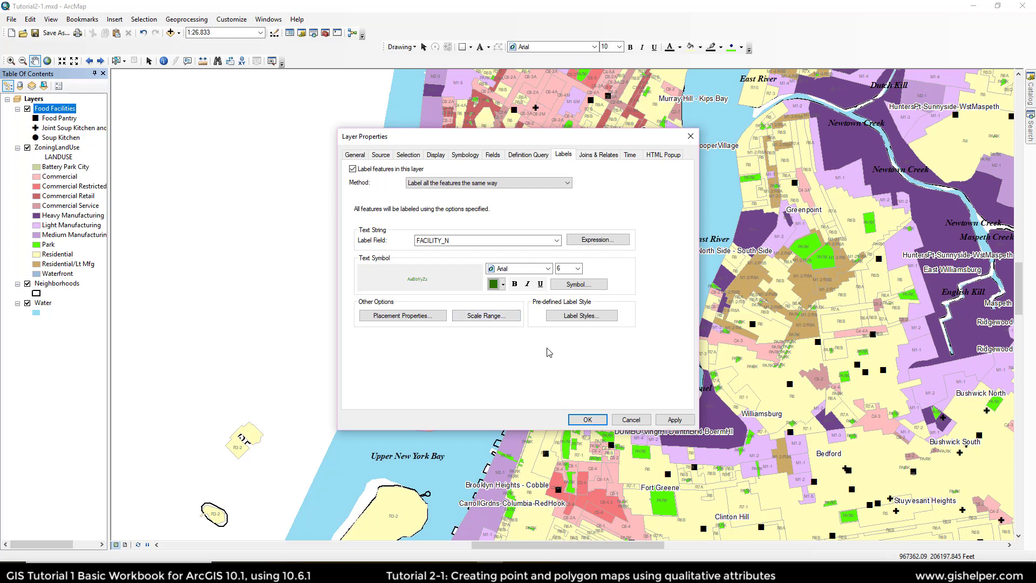
# Step: Add a halo mask to the Food Facilities label symbol and apply the label settings to the map
pyautogui.click(590, 286)
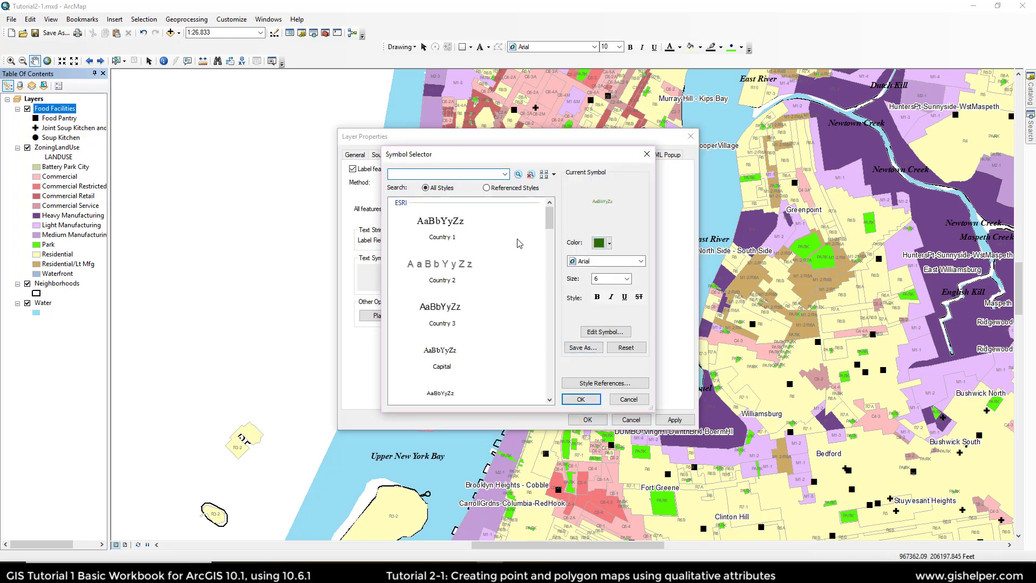
pyautogui.click(605, 331)
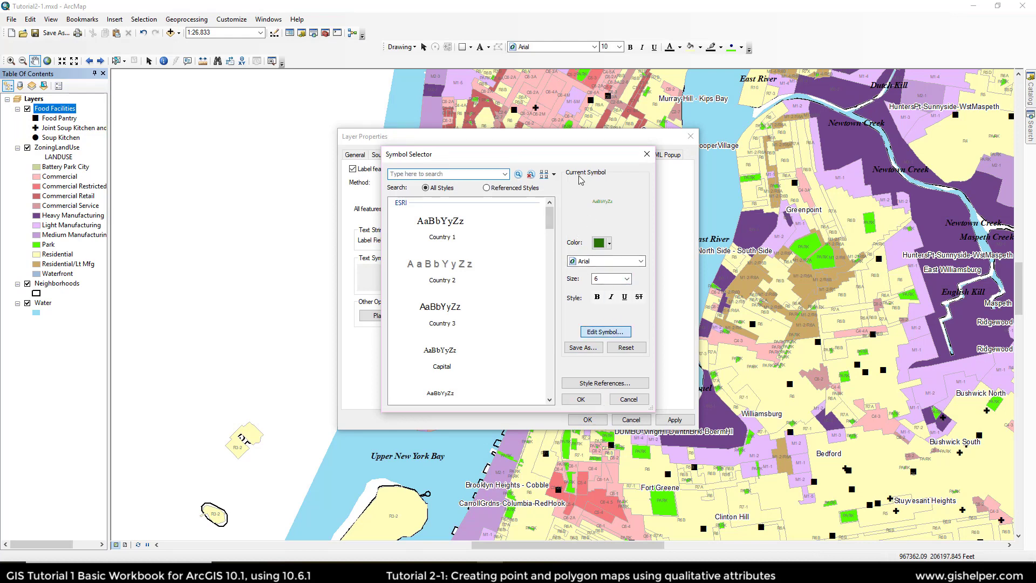
pyautogui.click(607, 204)
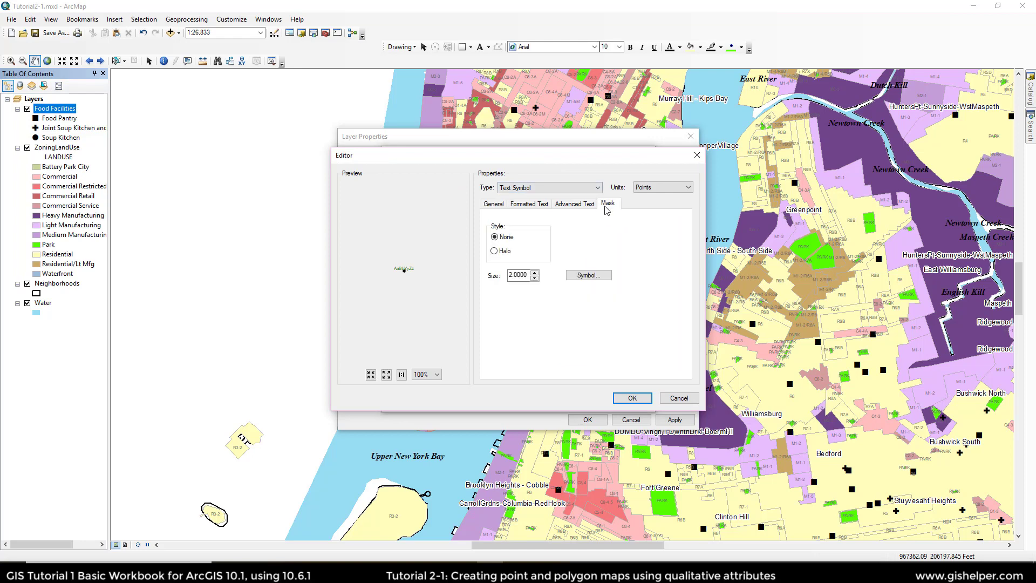
pyautogui.click(494, 250)
pyautogui.click(630, 399)
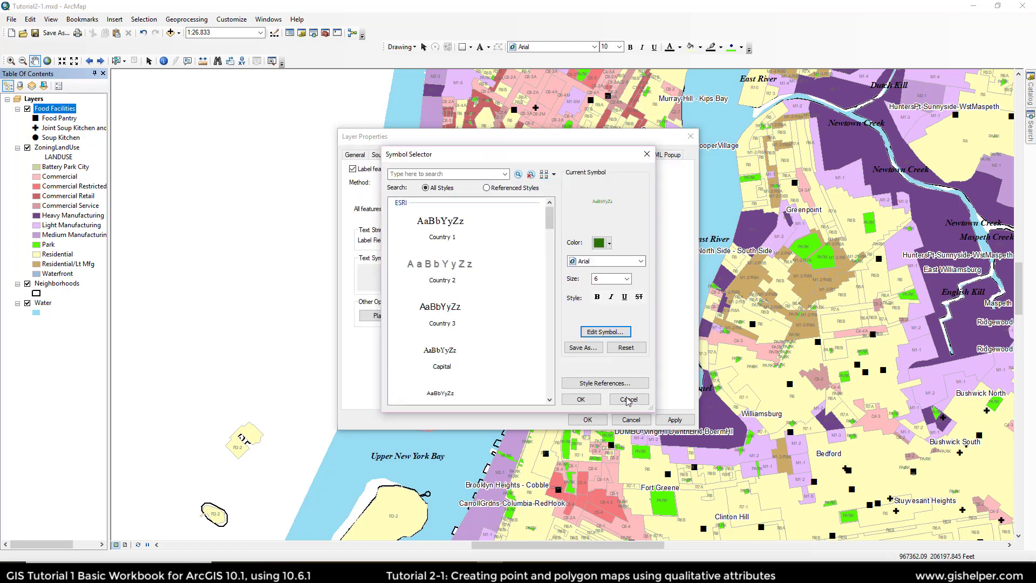
pyautogui.click(582, 399)
pyautogui.click(587, 419)
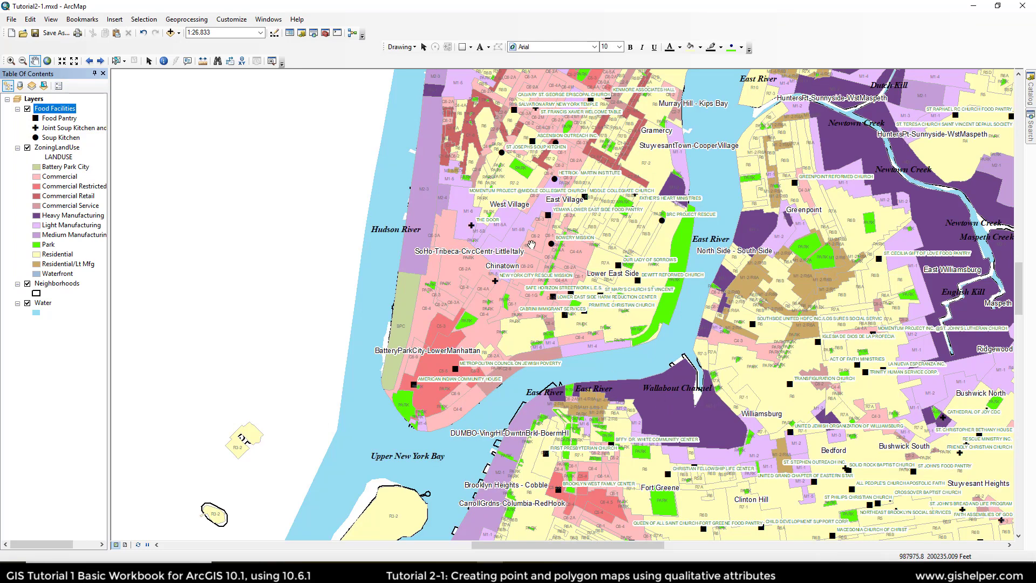
# Step: Add the ManhattanStreets feature class from NYC.gdb to the map
pyautogui.click(171, 32)
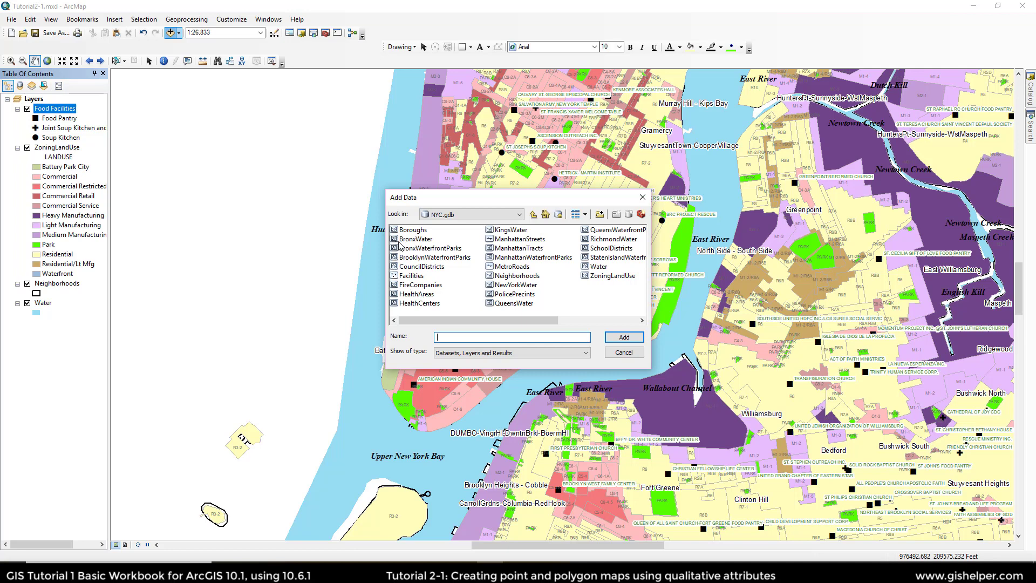
pyautogui.press('super+plus')
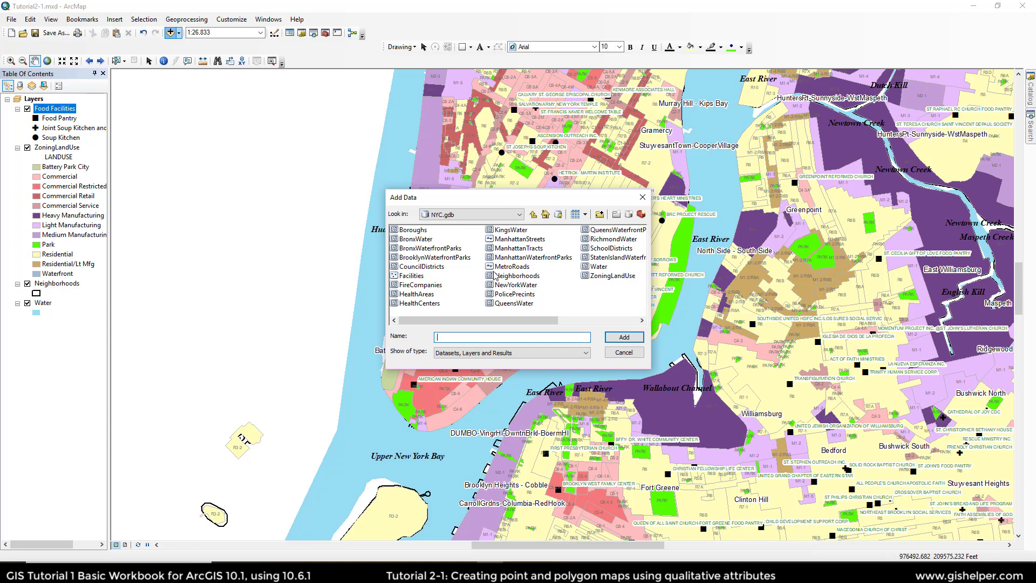
pyautogui.click(516, 242)
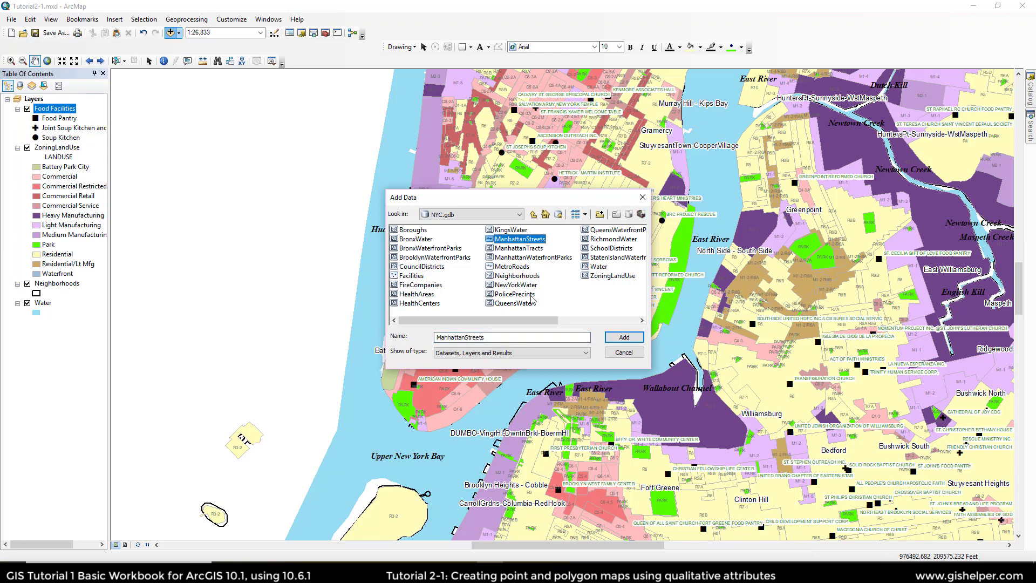
pyautogui.click(619, 340)
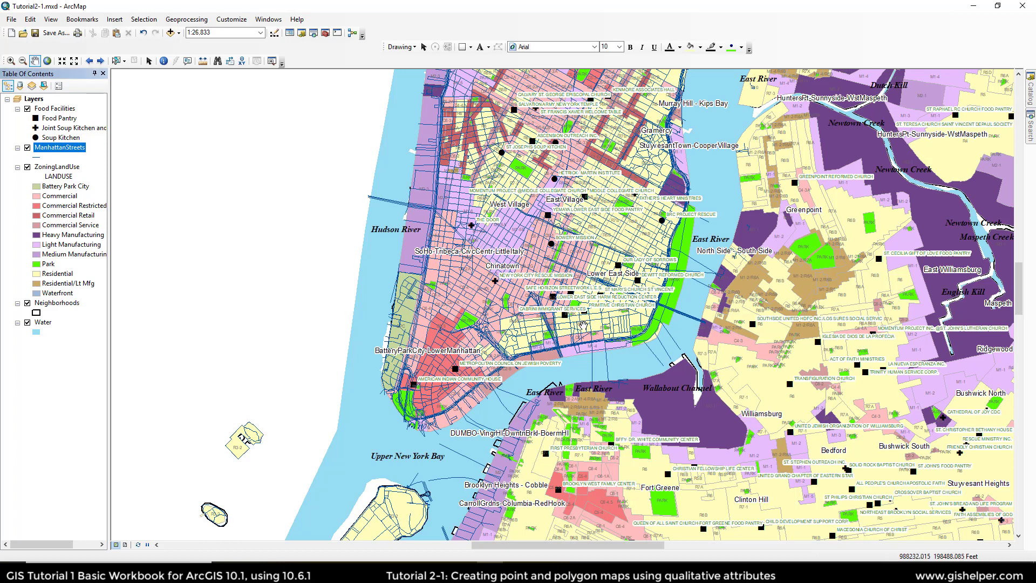
# Step: Change the ManhattanStreets line symbol's color to gray
pyautogui.click(38, 158)
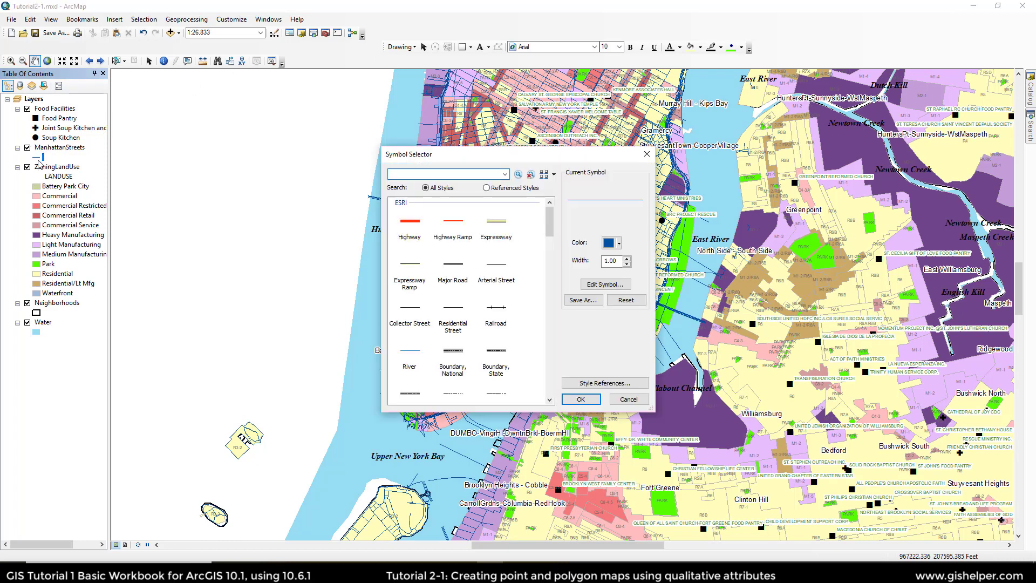
pyautogui.click(613, 243)
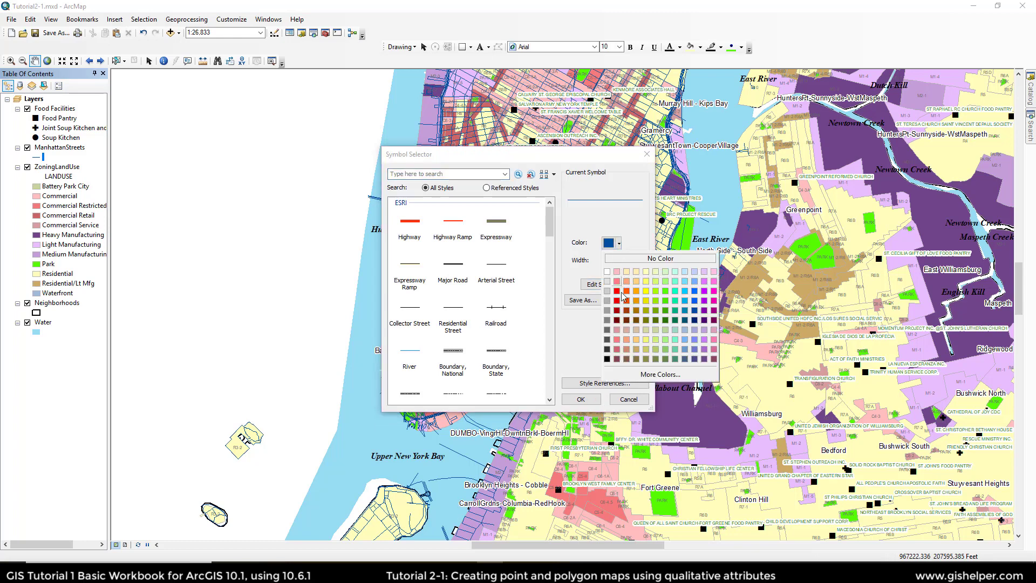
pyautogui.click(607, 318)
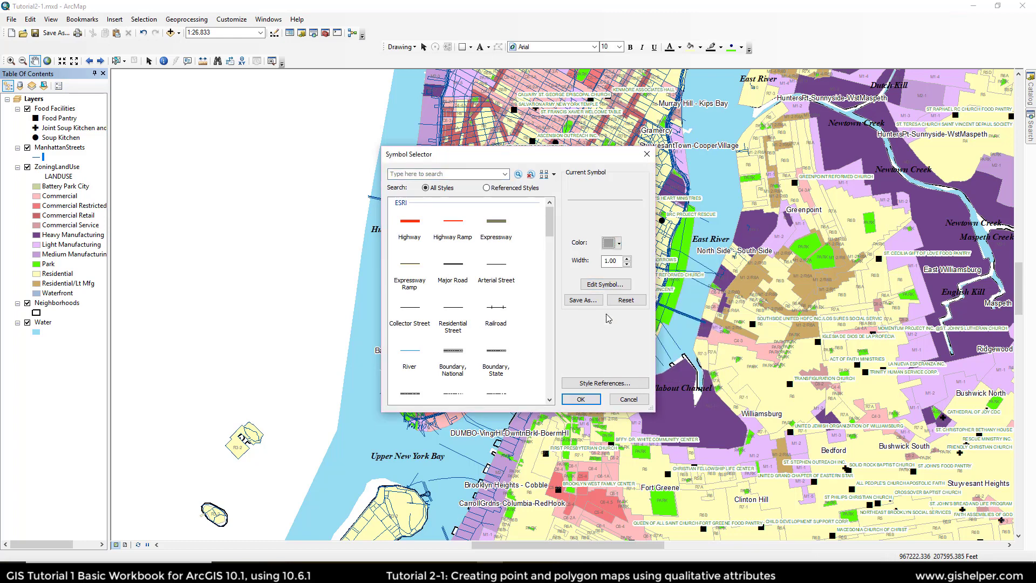
pyautogui.click(575, 399)
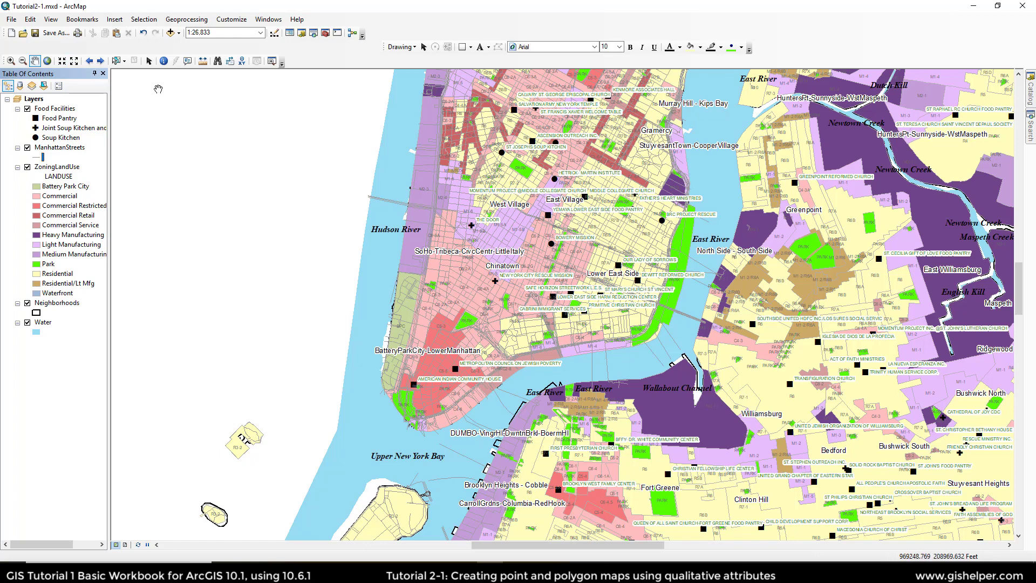
# Step: Make Food Facilities, ManhattanStreets, ZoningLandUse and Water unselectable so that only Neighborhoods can be selected
pyautogui.click(115, 61)
pyautogui.click(43, 86)
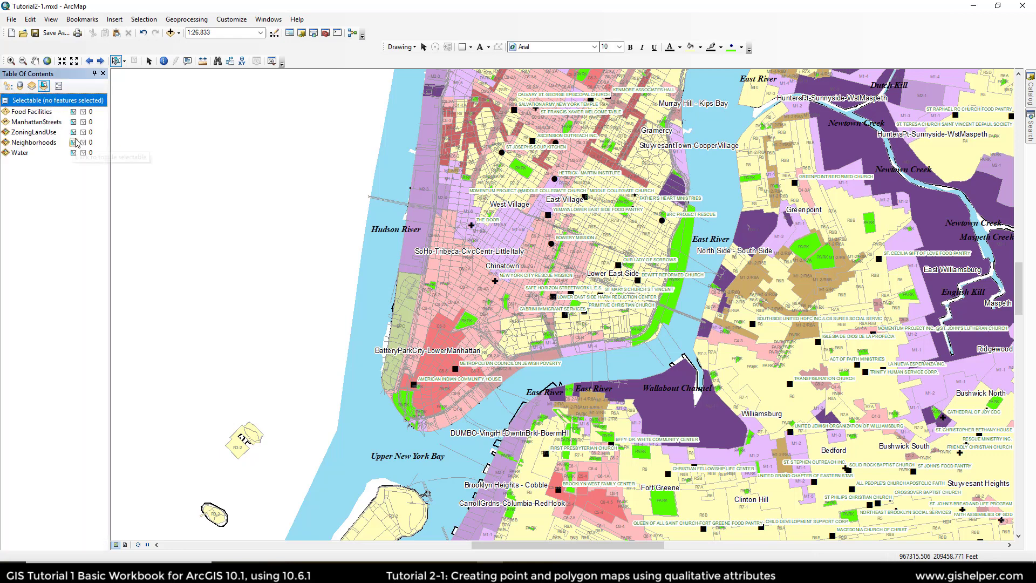
pyautogui.click(73, 112)
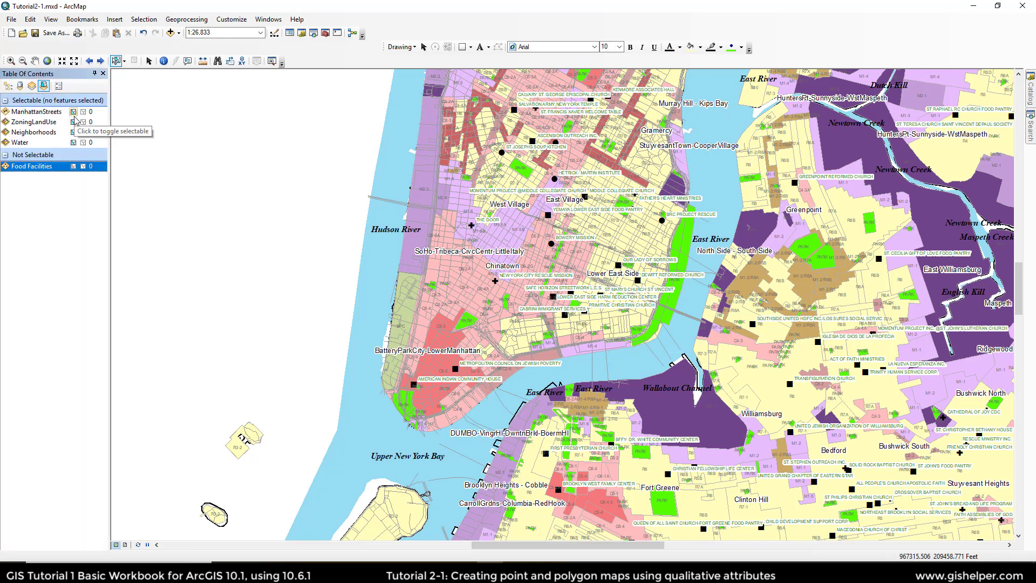
pyautogui.click(74, 112)
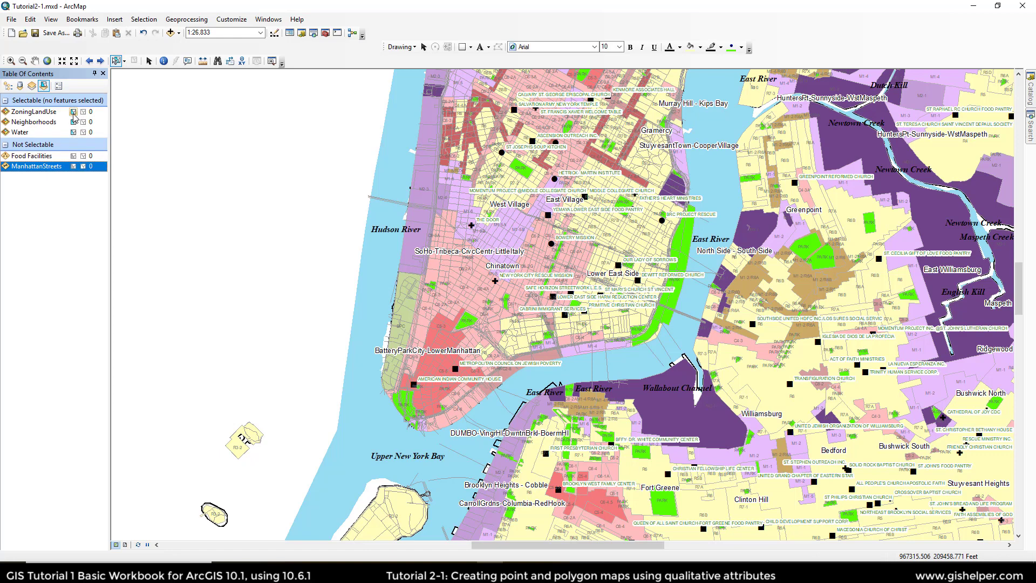
pyautogui.click(74, 112)
pyautogui.click(74, 122)
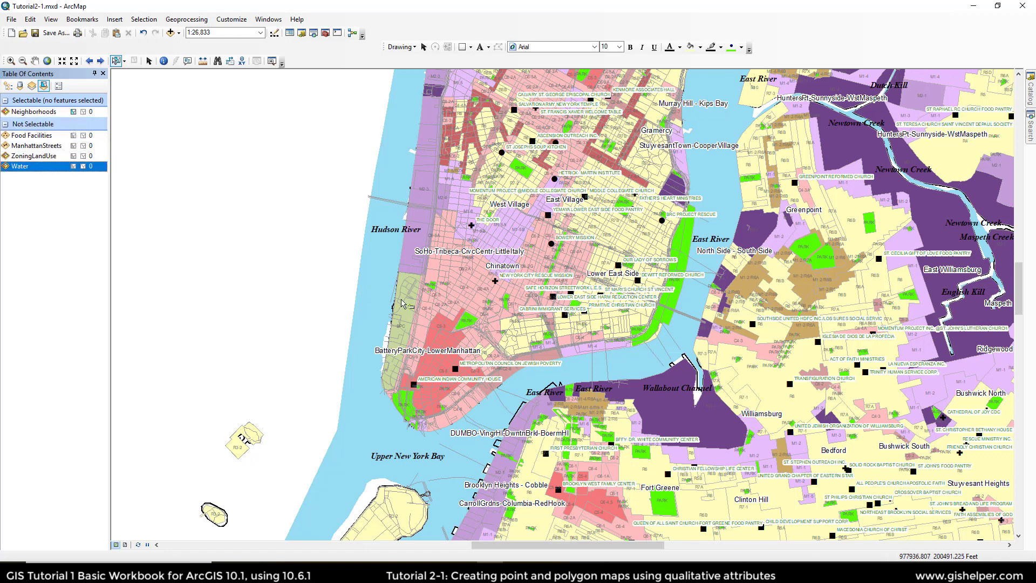
# Step: Select the Lower East Side neighborhood polygon on the map and zoom to the selected feature
pyautogui.click(633, 286)
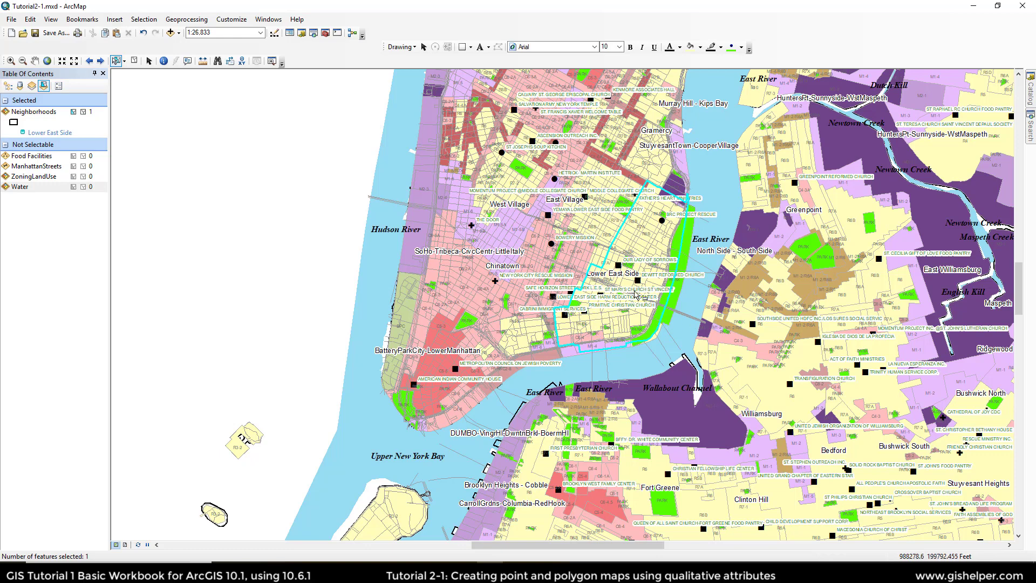
pyautogui.click(144, 20)
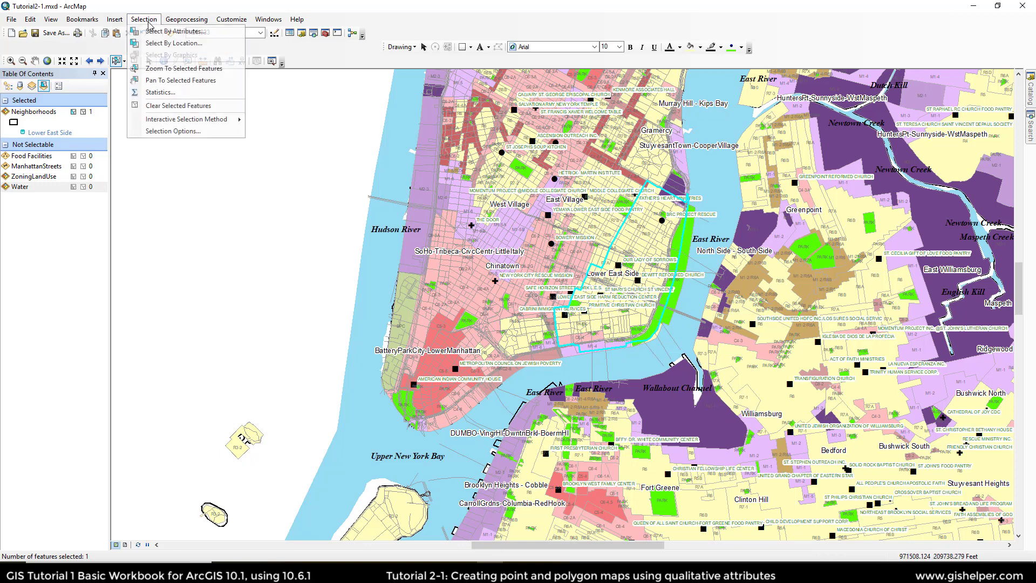
pyautogui.click(164, 69)
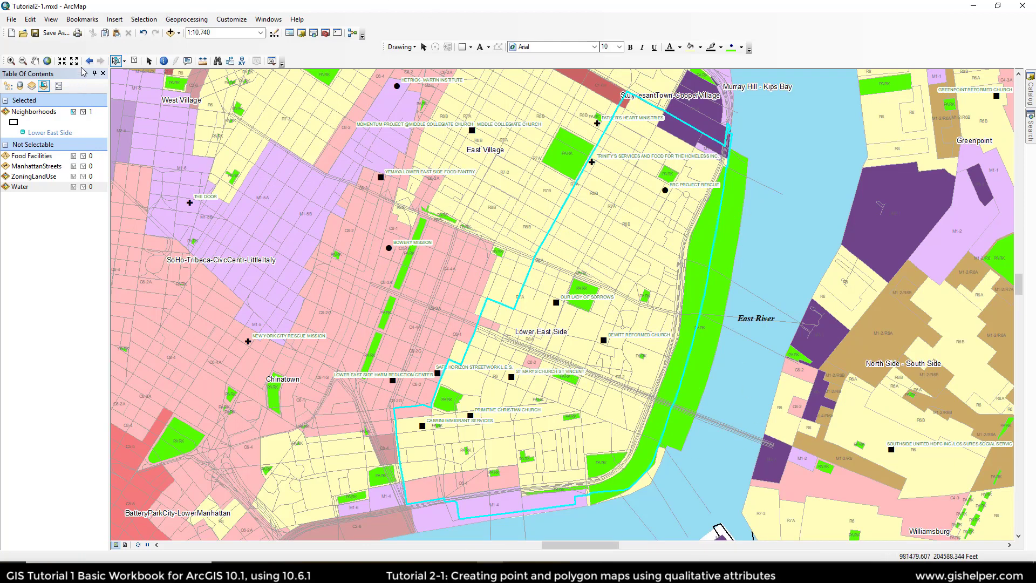
# Step: Clear the Neighborhoods selection and make Food Facilities, ManhattanStreets, ZoningLandUse and Water selectable again
pyautogui.click(72, 112)
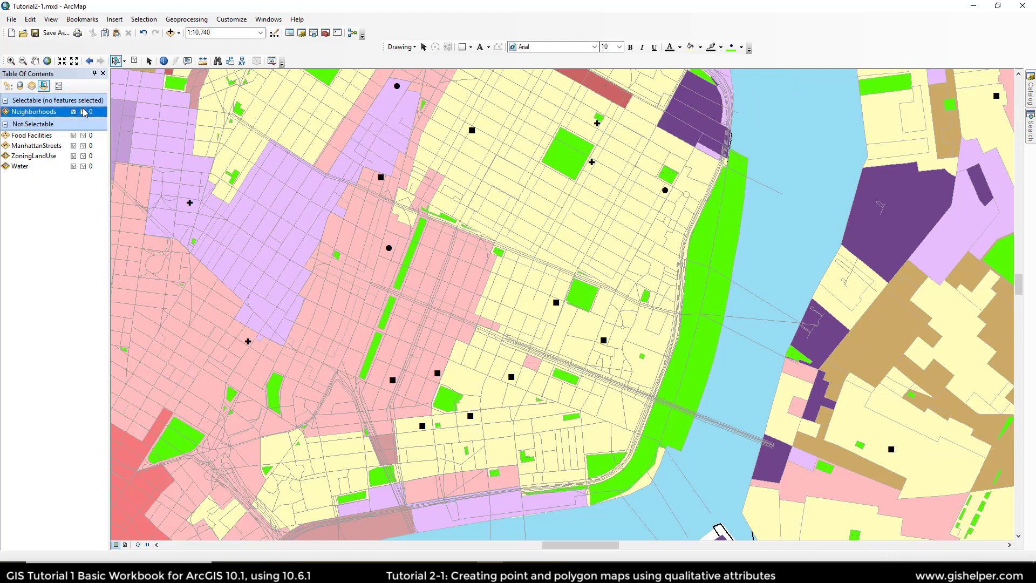
pyautogui.click(73, 136)
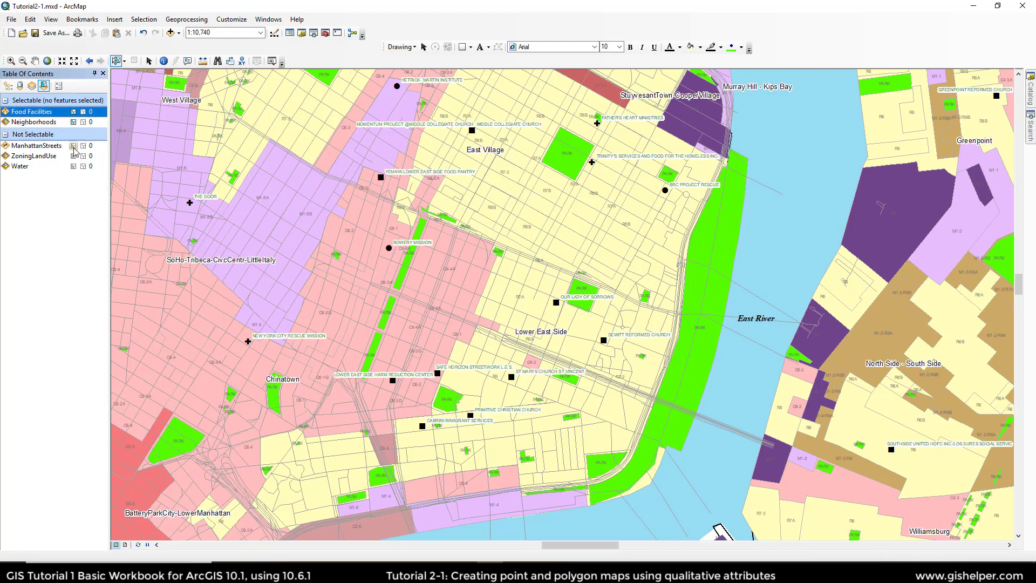
pyautogui.click(74, 146)
pyautogui.click(74, 155)
pyautogui.click(73, 166)
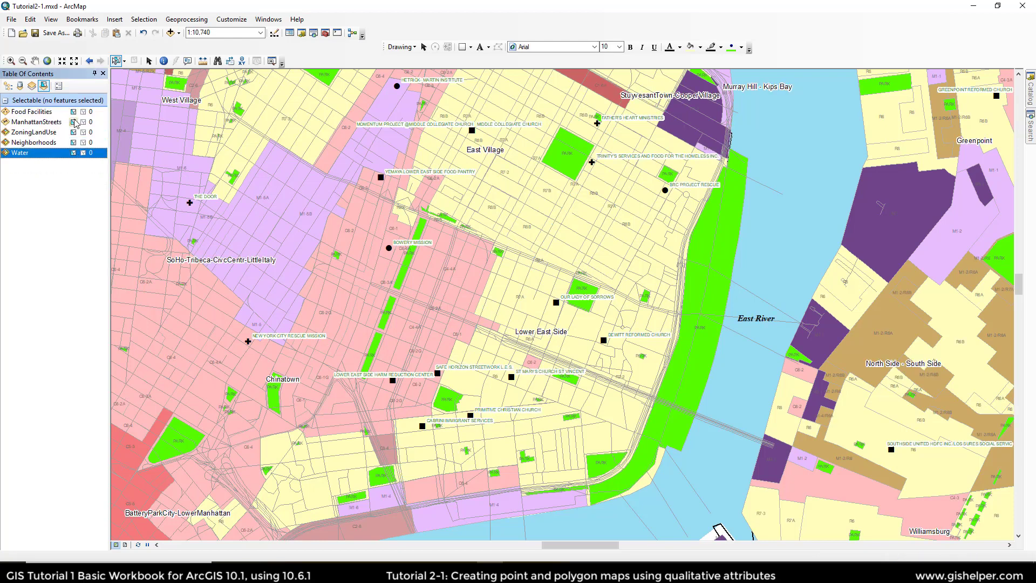
# Step: Turn on labels for the ManhattanStreets layer with size 6 dark gray text
pyautogui.click(8, 86)
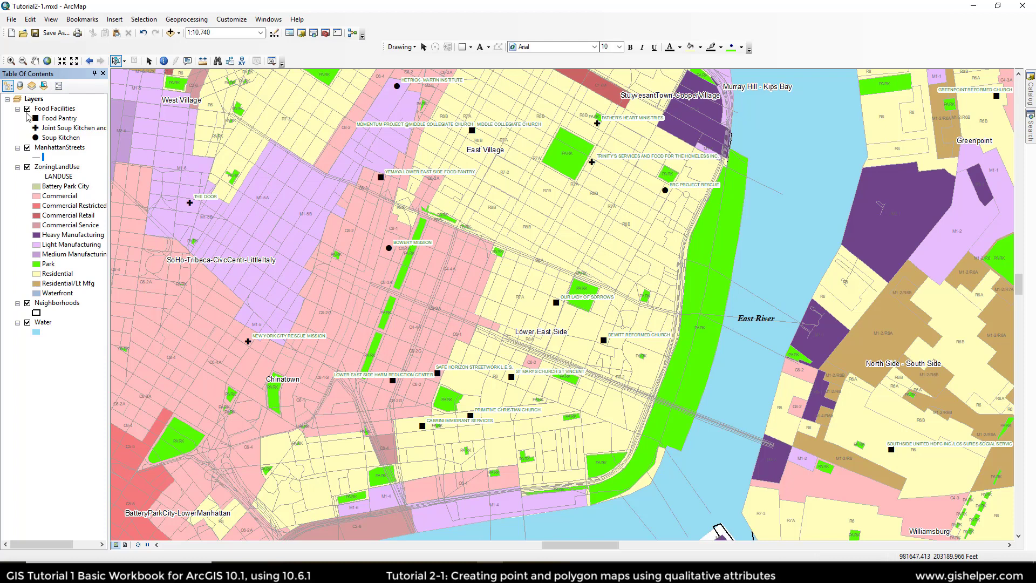
pyautogui.click(61, 149)
pyautogui.doubleClick(60, 147)
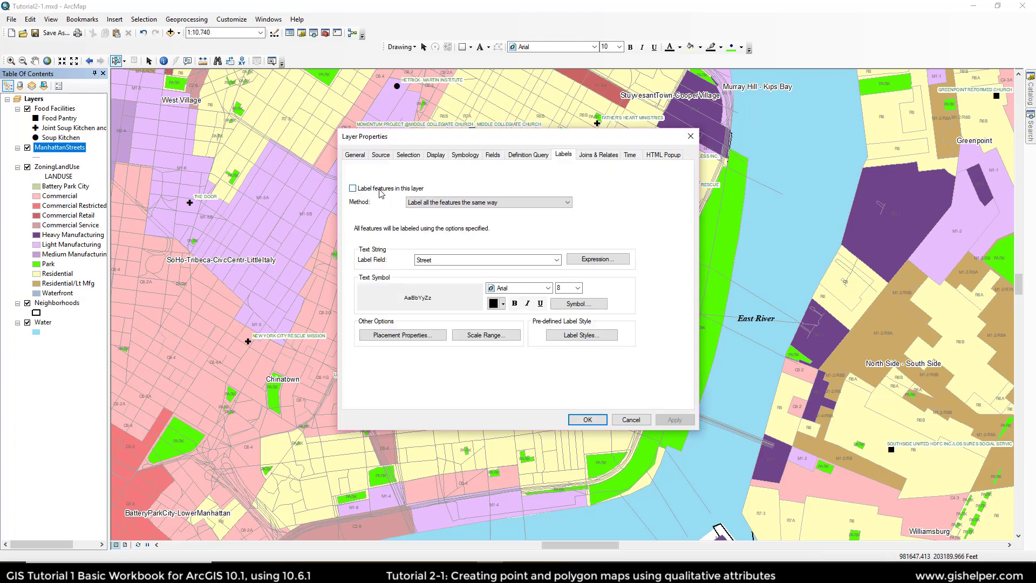
pyautogui.click(373, 189)
pyautogui.click(577, 288)
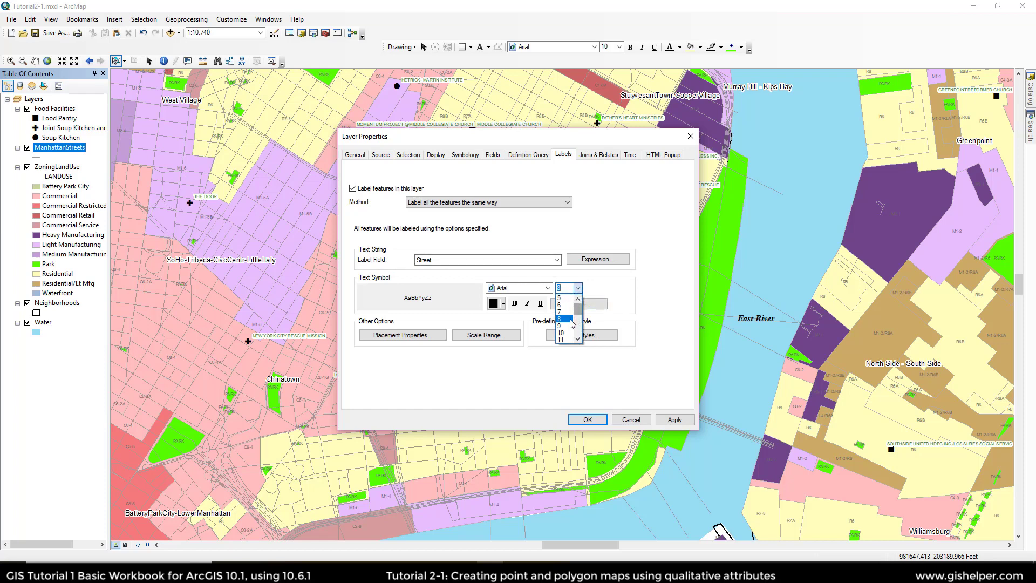
pyautogui.click(565, 305)
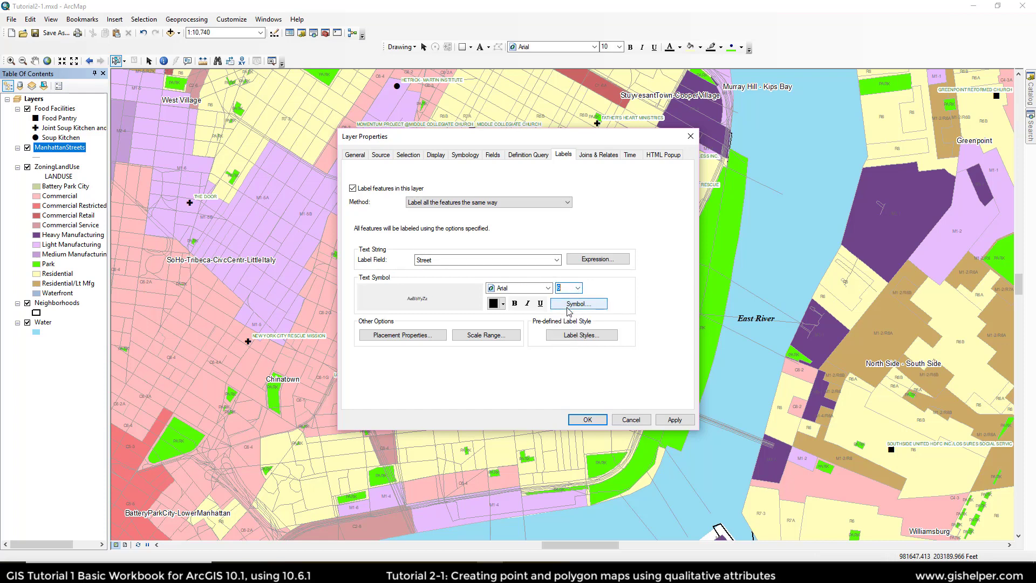
pyautogui.click(501, 304)
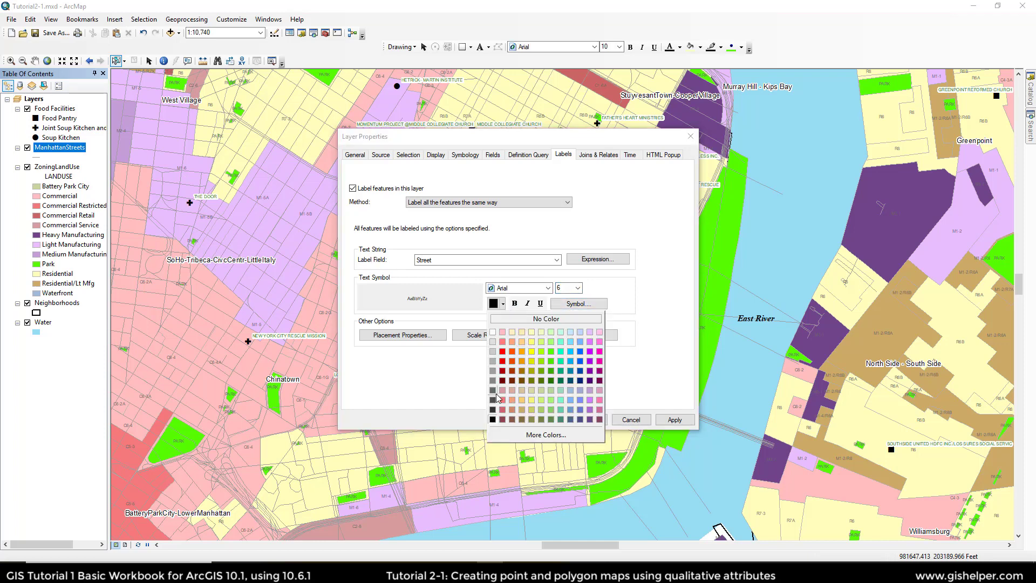
pyautogui.click(493, 400)
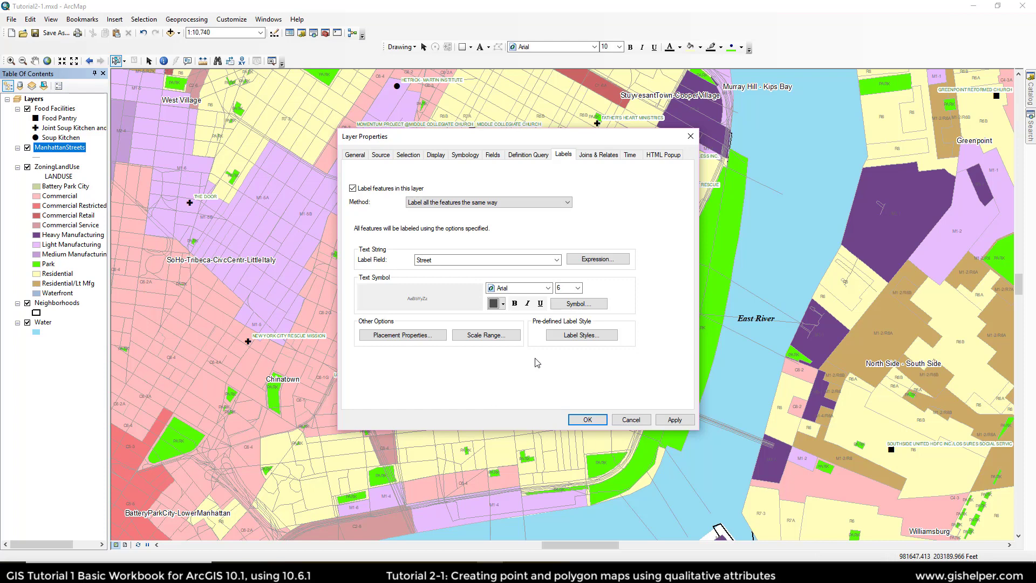
# Step: Set the ManhattanStreets label weight to Low for conflict detection, apply the label settings and save the map document
pyautogui.click(401, 335)
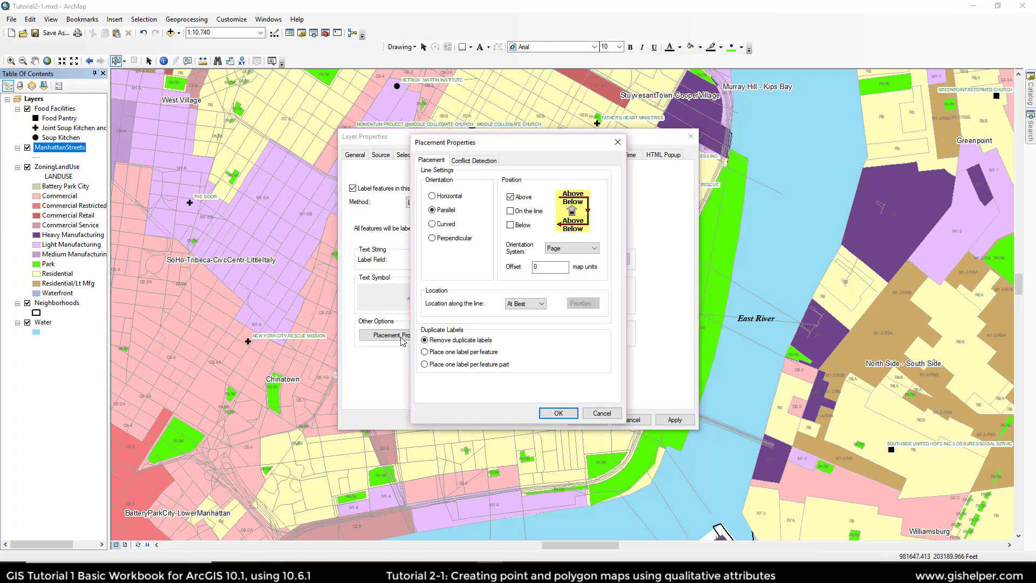
pyautogui.click(474, 160)
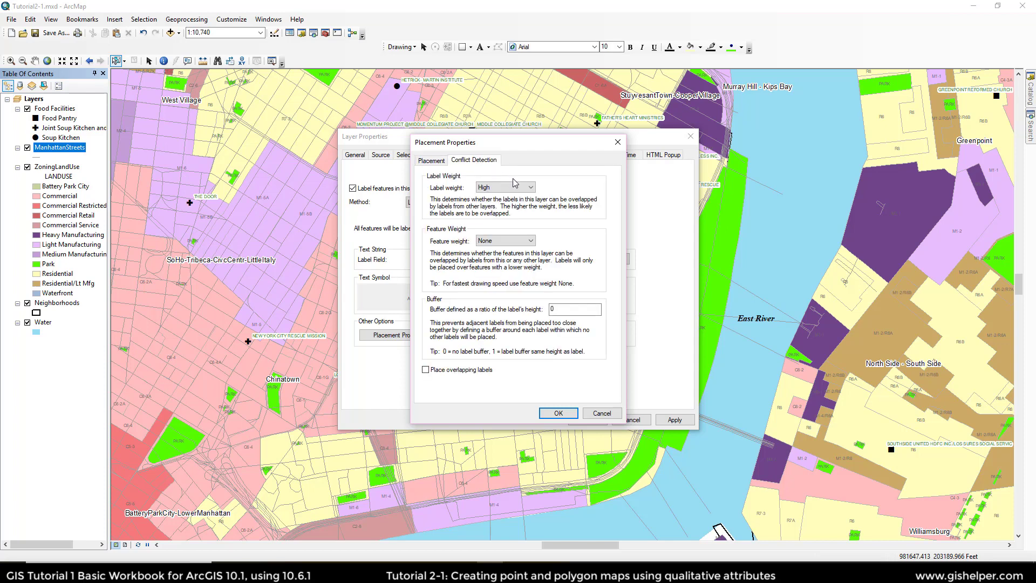
pyautogui.click(529, 188)
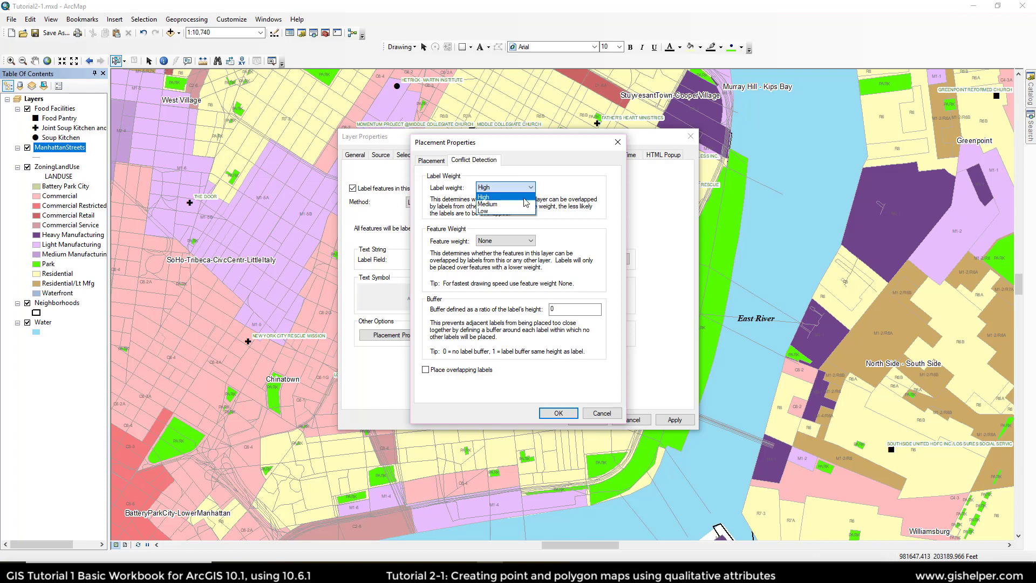
pyautogui.click(522, 210)
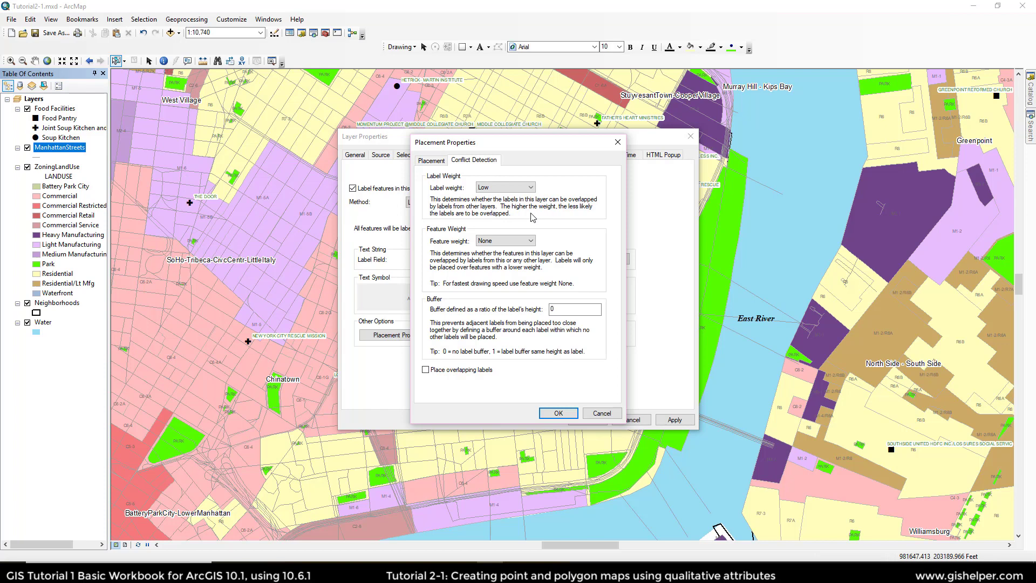
pyautogui.click(559, 415)
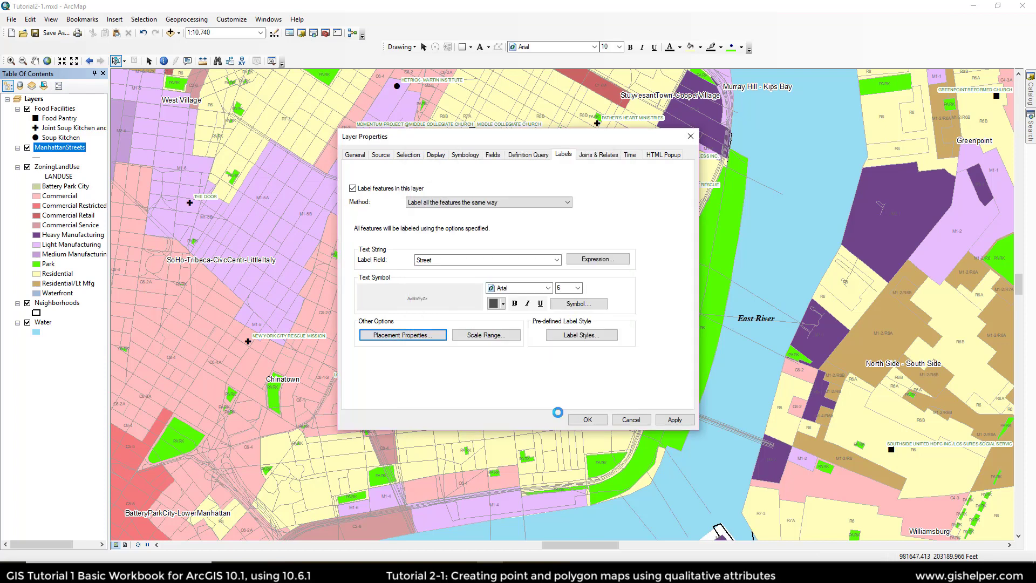
pyautogui.click(588, 422)
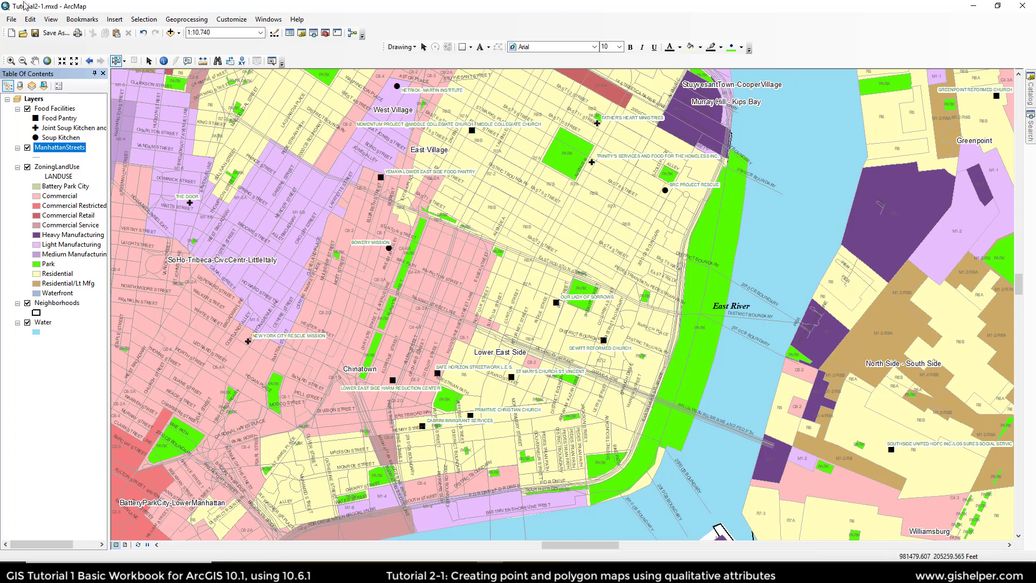
pyautogui.click(34, 33)
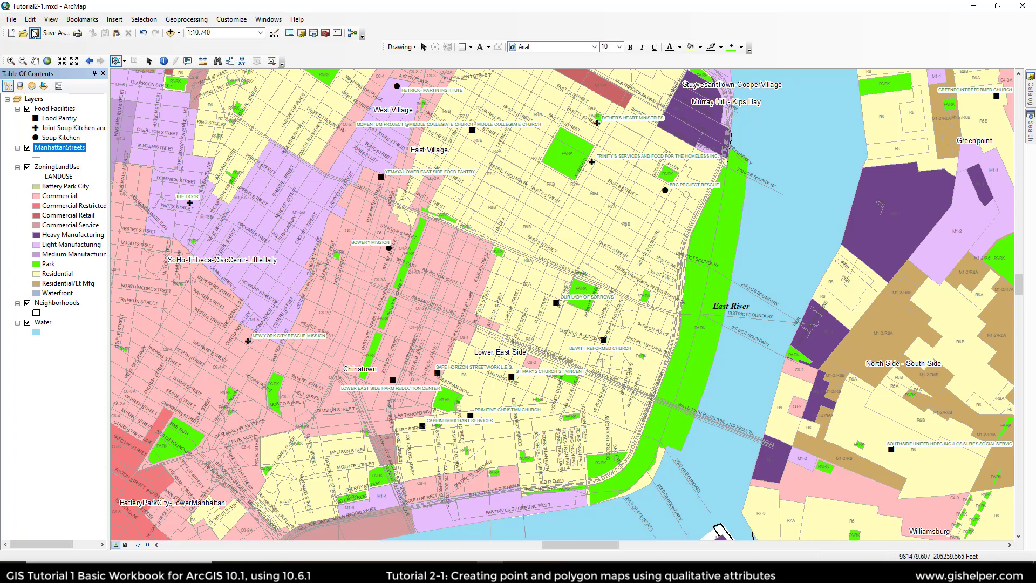